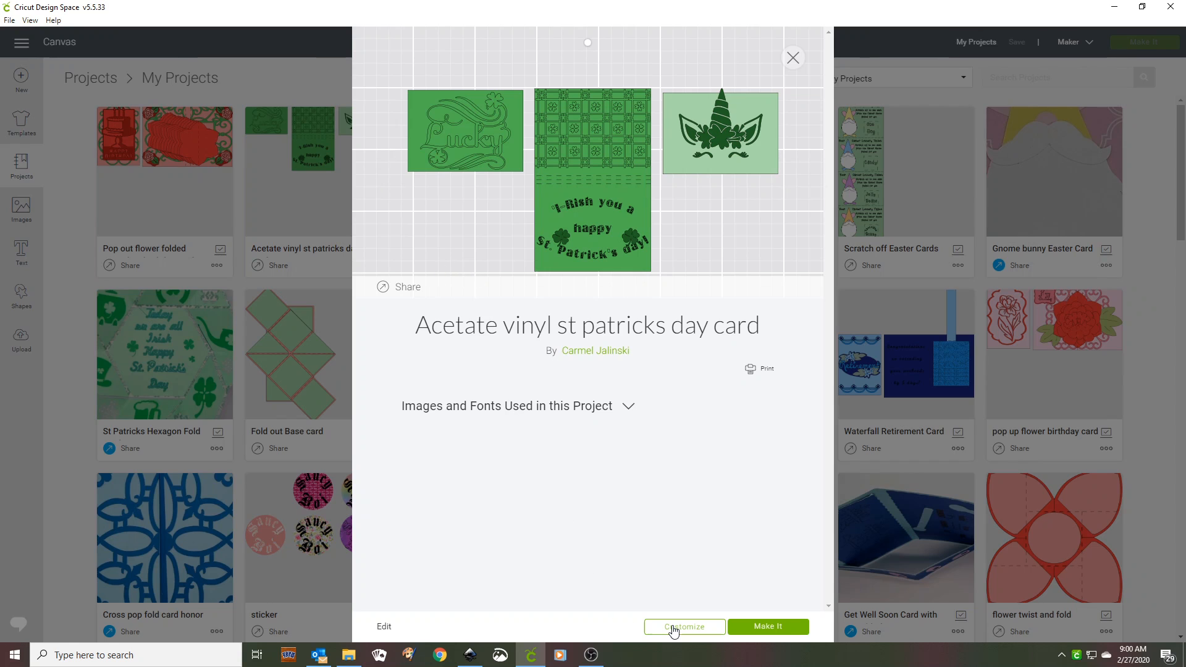
Step: Open the Acetate vinyl st patricks day card project on the canvas for customizing
left_click(673, 628)
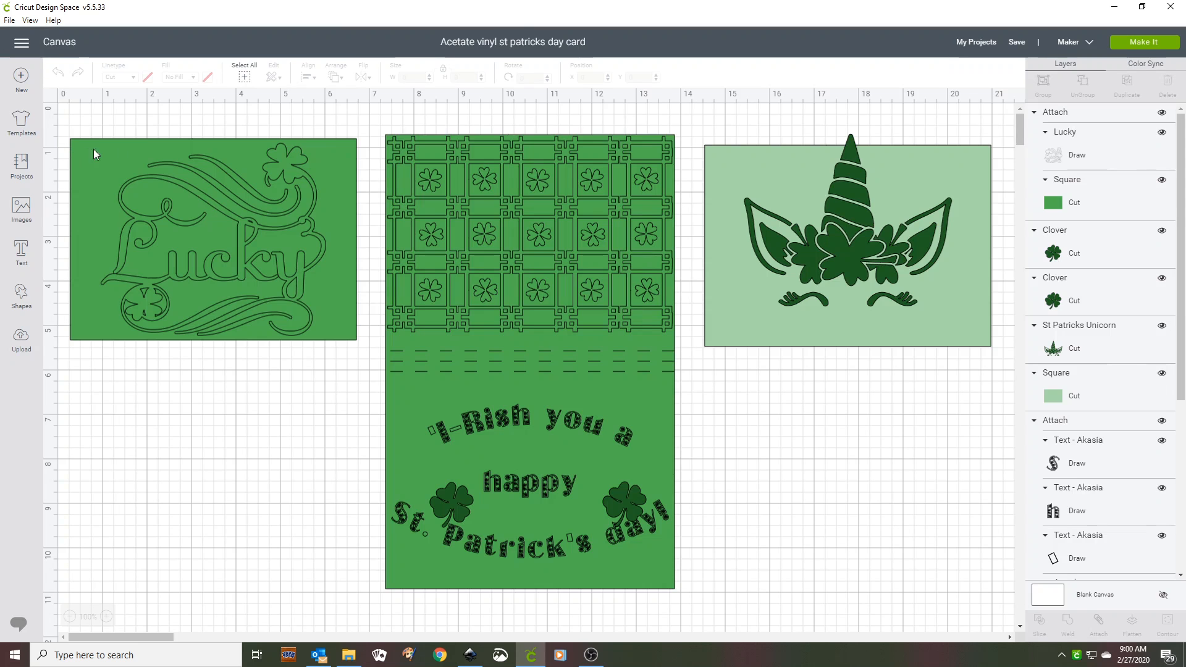
left_click(53, 95)
left_click(52, 96)
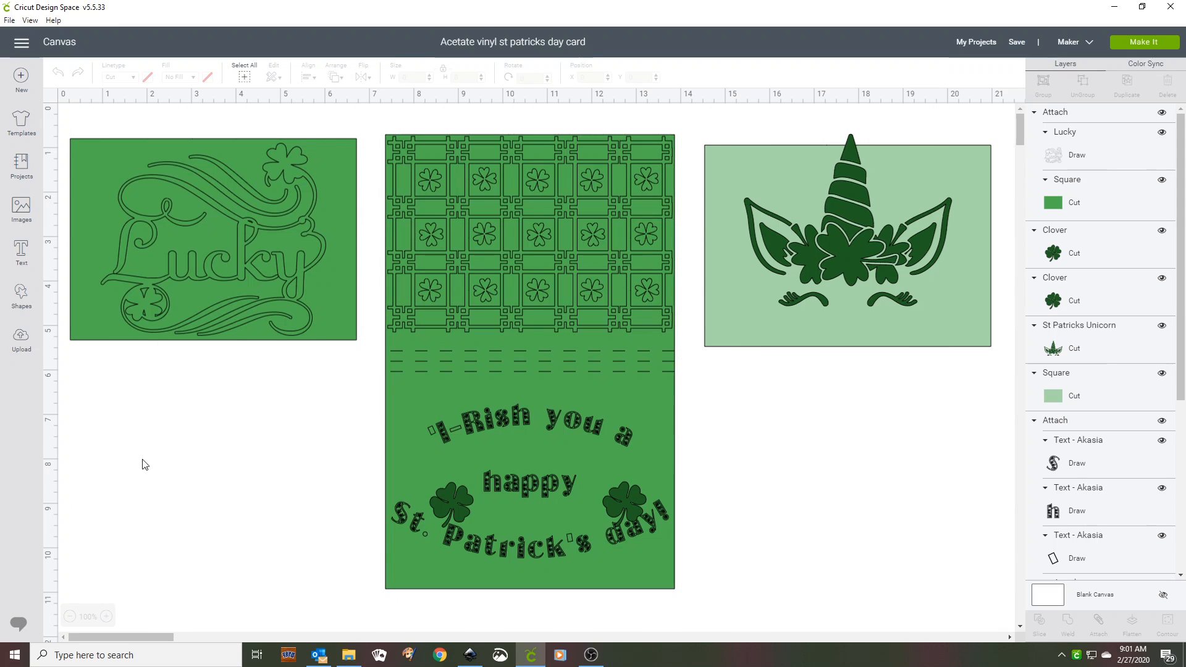
Step: Detach the Lucky drawing from its green rectangle and place it below the rectangle
left_click(259, 257)
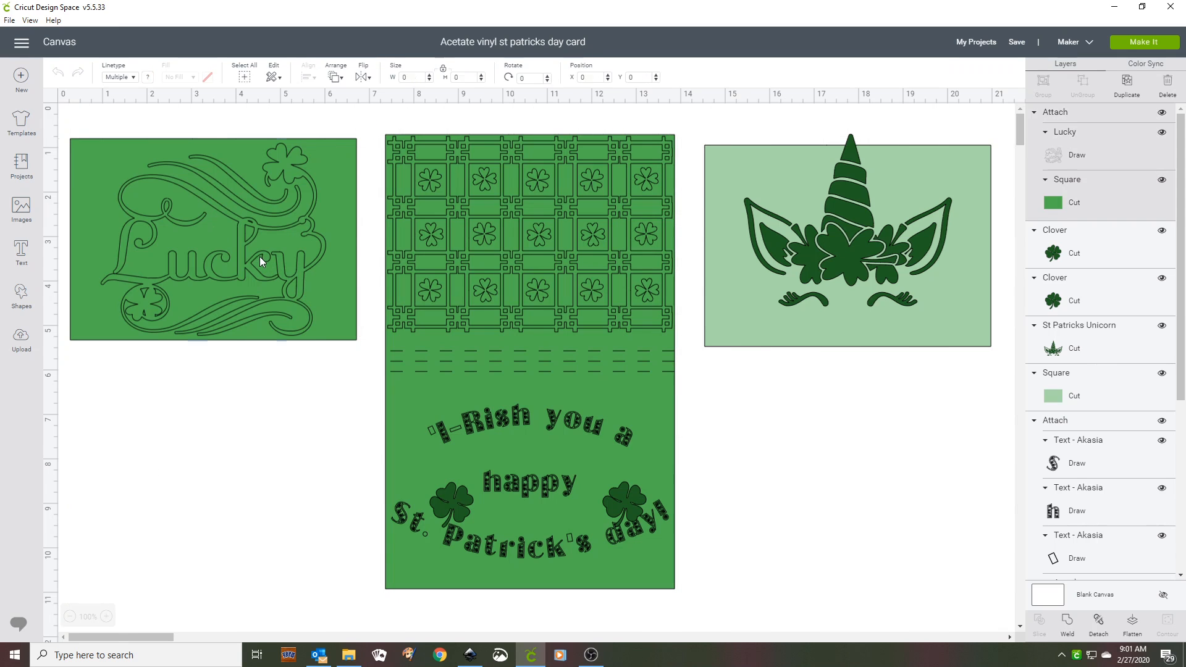
left_click(1099, 622)
mouse_move(259, 282)
left_mouse_down()
mouse_move(250, 413)
mouse_move(208, 495)
left_mouse_up()
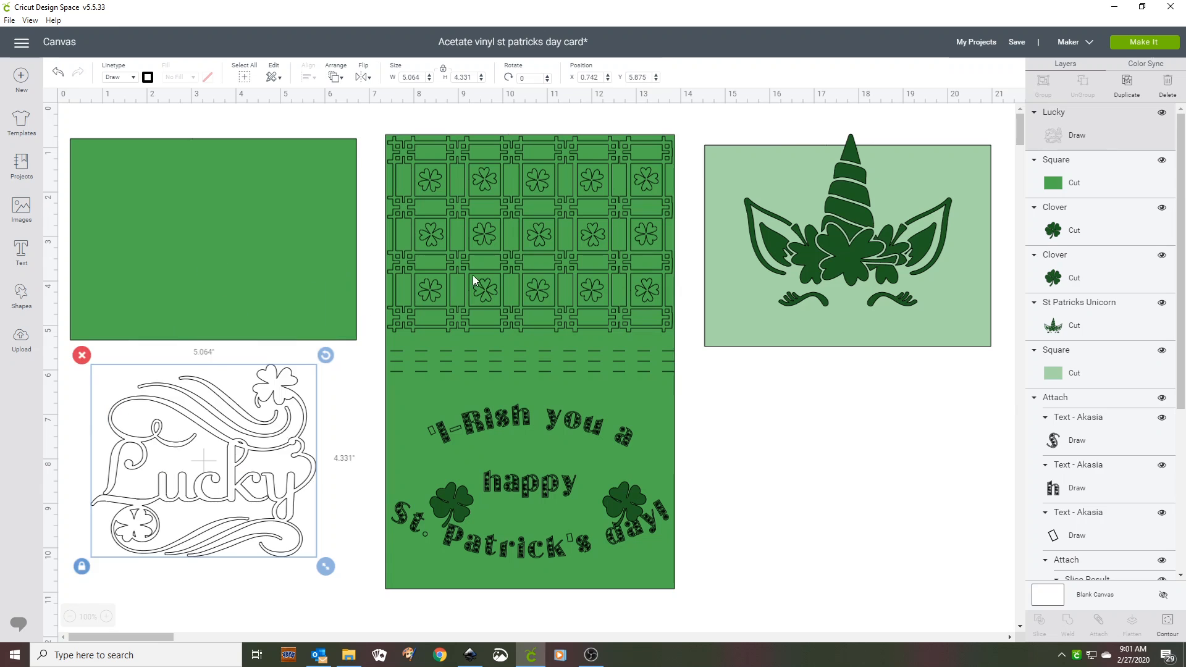
Step: Detach the layers of the tall card base and move the shamrock lattice pattern below the light green rectangle
left_click(477, 276)
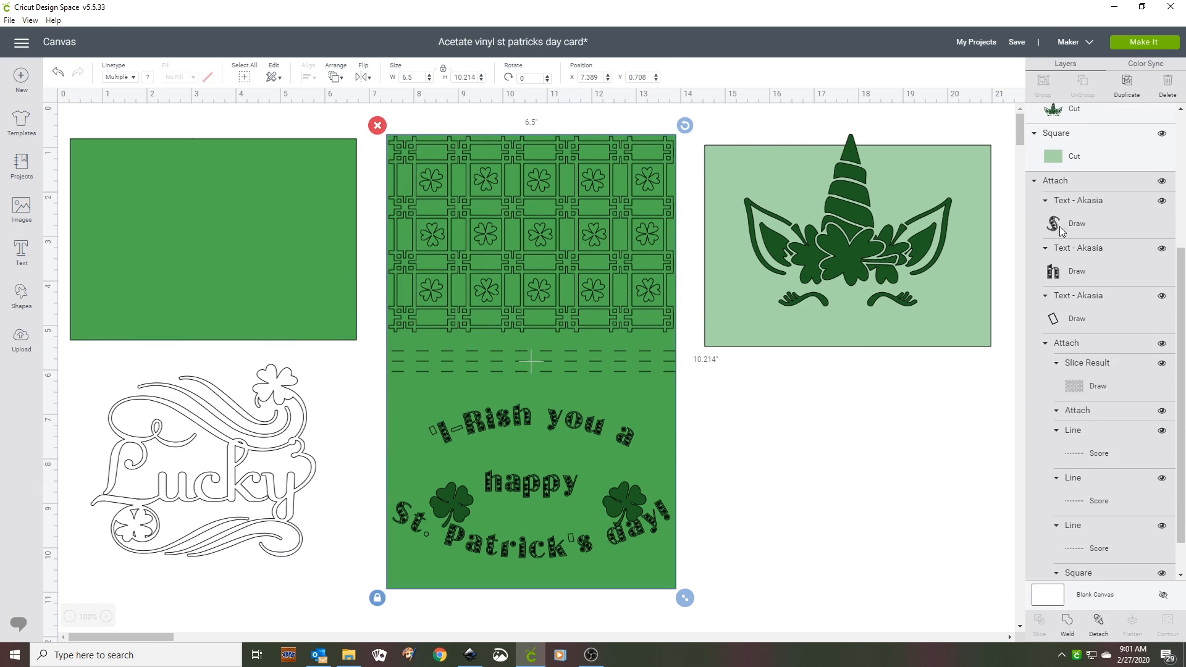
left_click(1098, 620)
left_click_drag(512, 270, 513, 265)
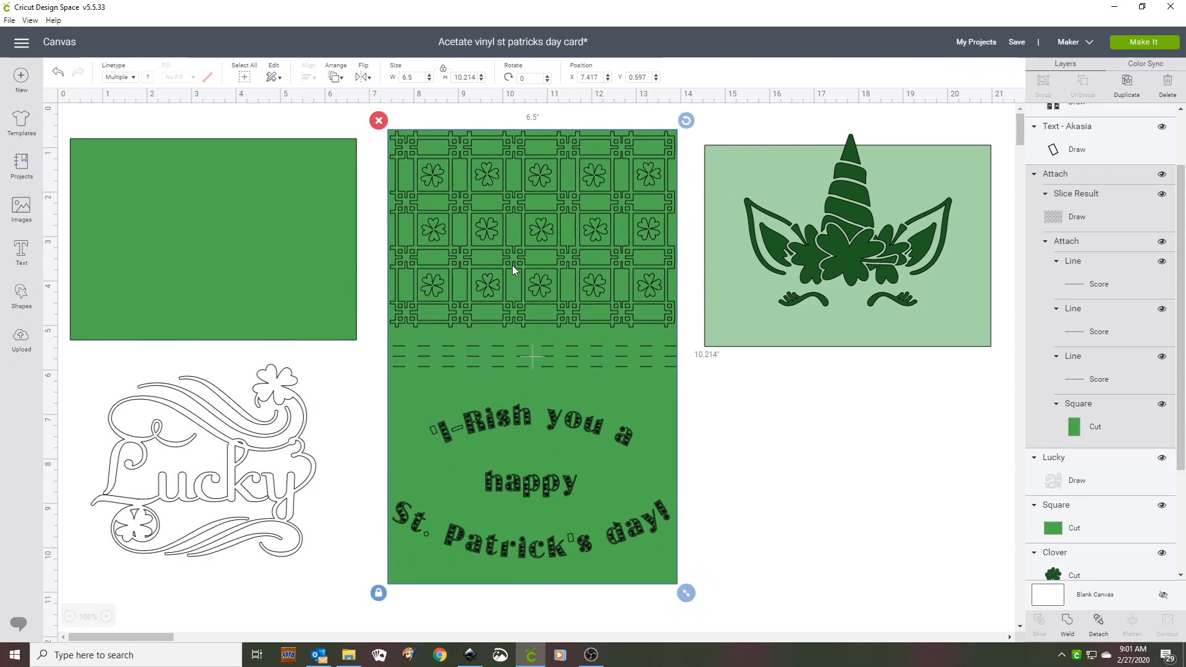
left_click(1098, 621)
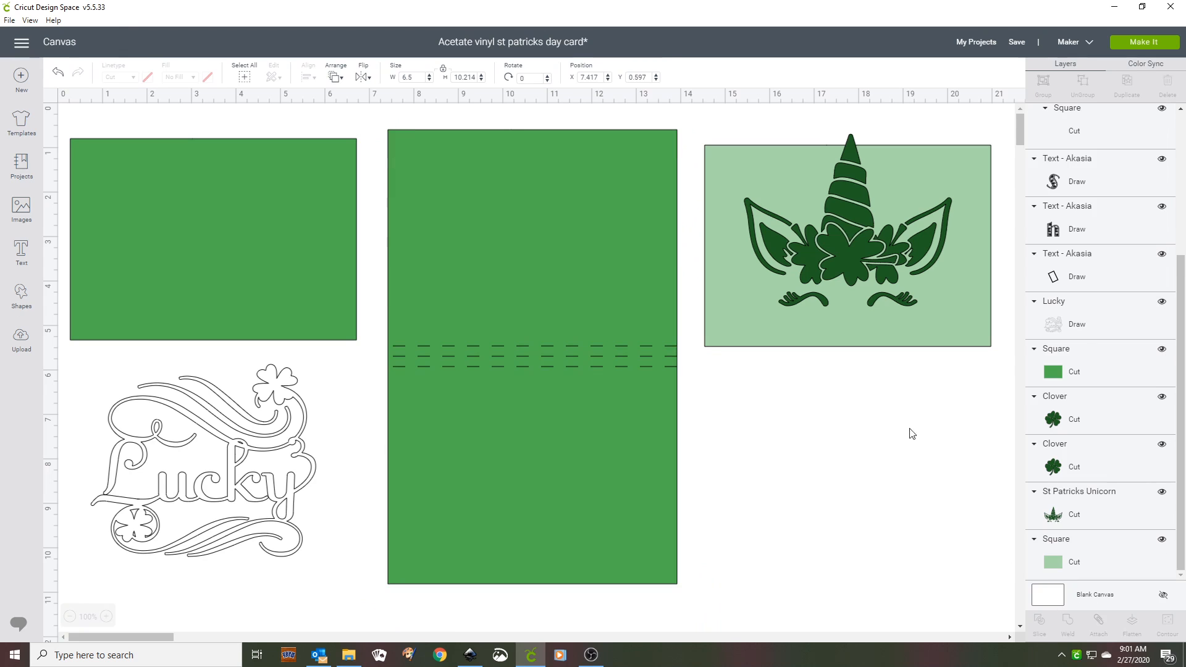
mouse_move(522, 282)
left_mouse_down()
mouse_move(697, 479)
mouse_move(841, 519)
mouse_move(844, 540)
mouse_move(825, 542)
left_mouse_up()
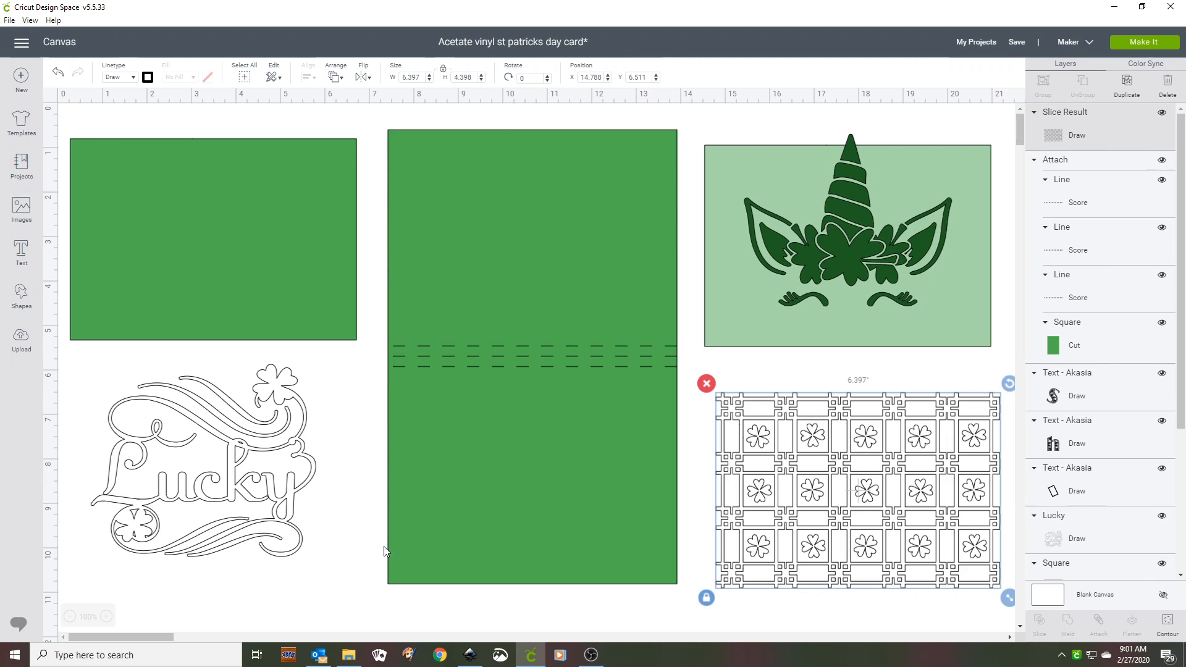
left_click(363, 524)
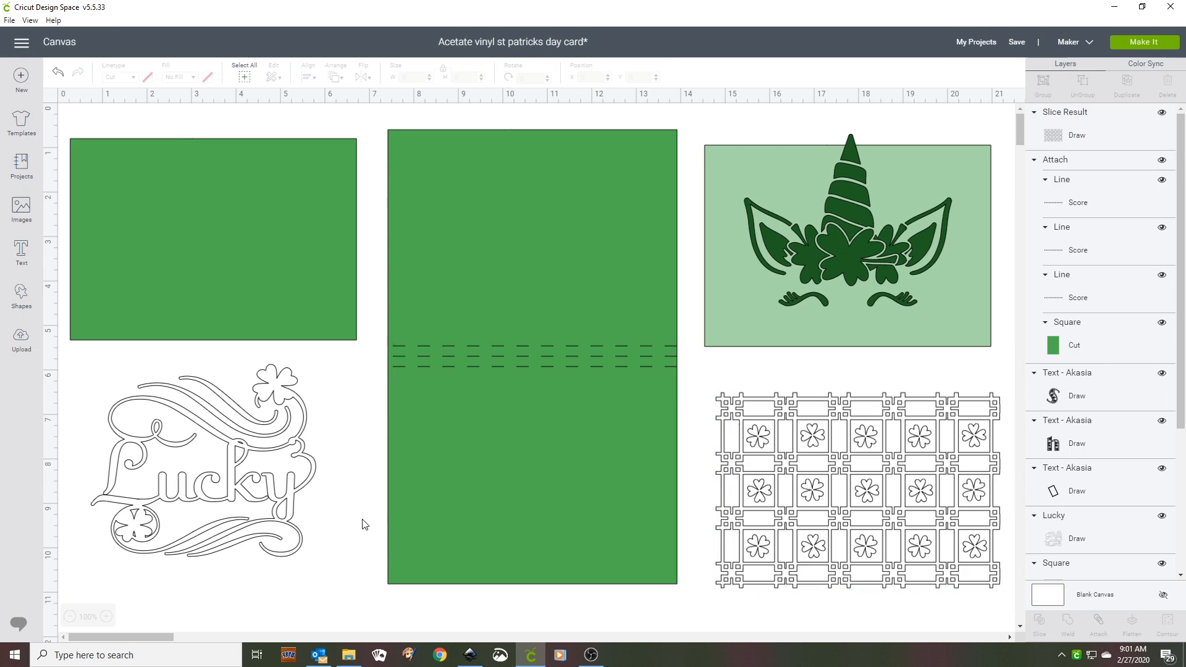
Step: Send the tall green card base with its score lines to the back
left_click(467, 457)
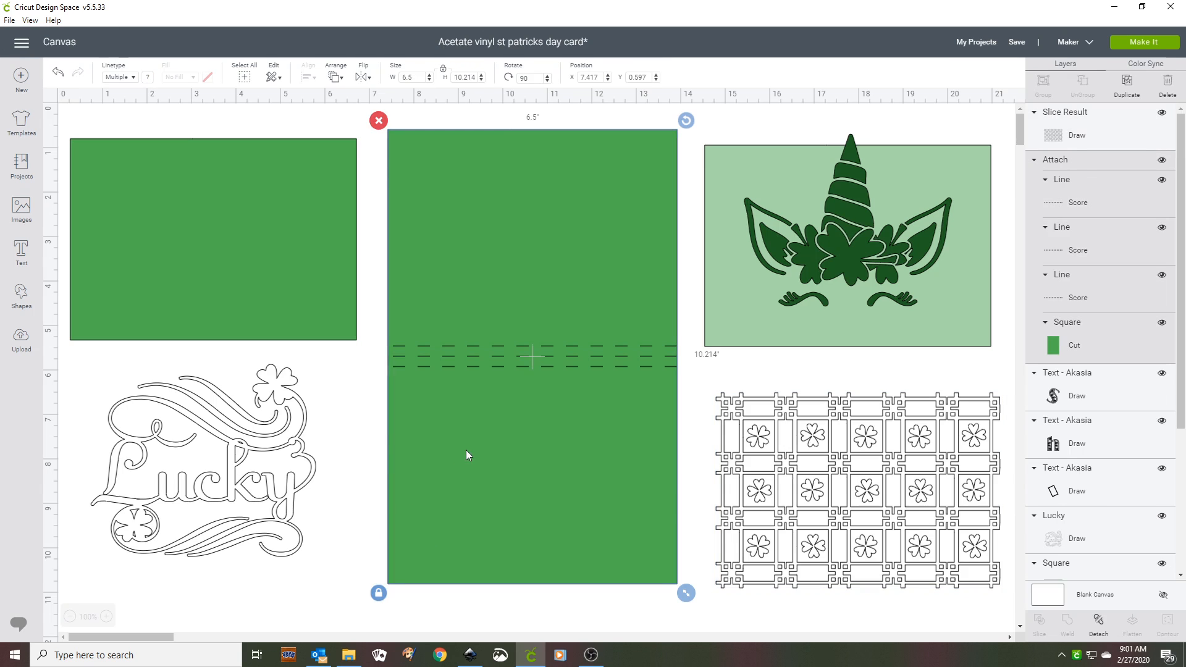
left_click(334, 76)
left_click(339, 98)
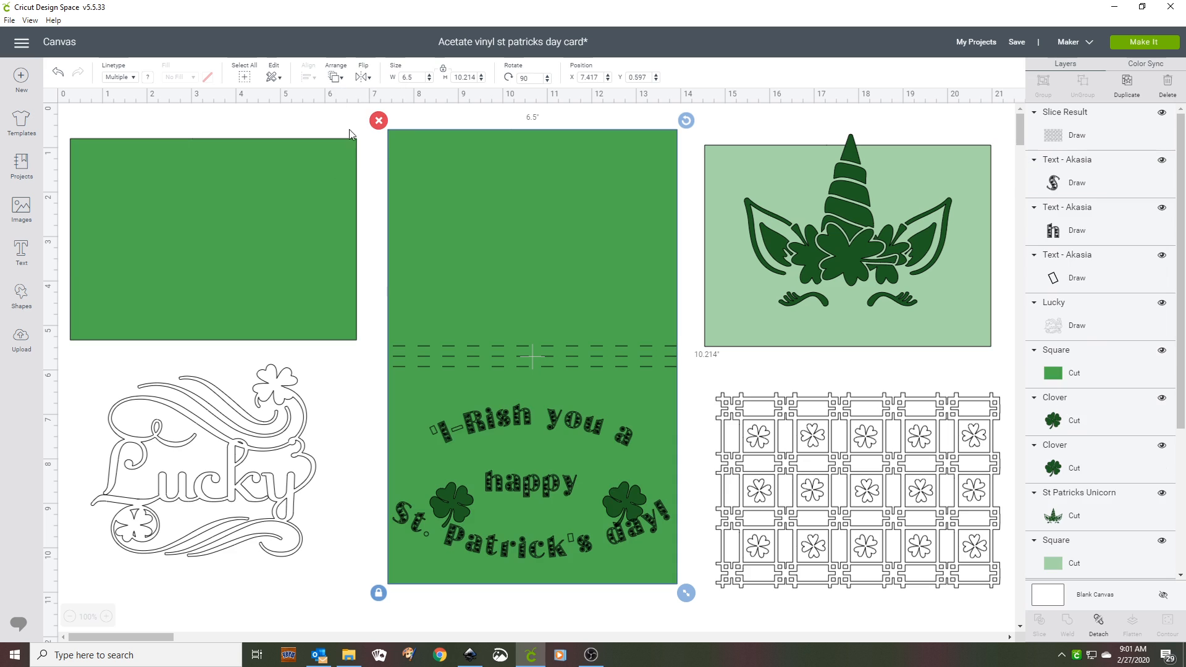
Step: Move the three greeting text lines below the card base and the two clovers below the Lucky drawing
left_click(519, 418)
left_click_drag(519, 417, 498, 622)
scroll(441, 587, "down", 5)
left_click_drag(537, 298, 492, 512)
left_click_drag(521, 368, 504, 559)
left_click_drag(444, 301, 230, 441)
left_click_drag(621, 321, 149, 435)
Step: Move the St Patricks Unicorn off the light green rectangle to the empty area below the lattice pattern
scroll(505, 310, "up", 3)
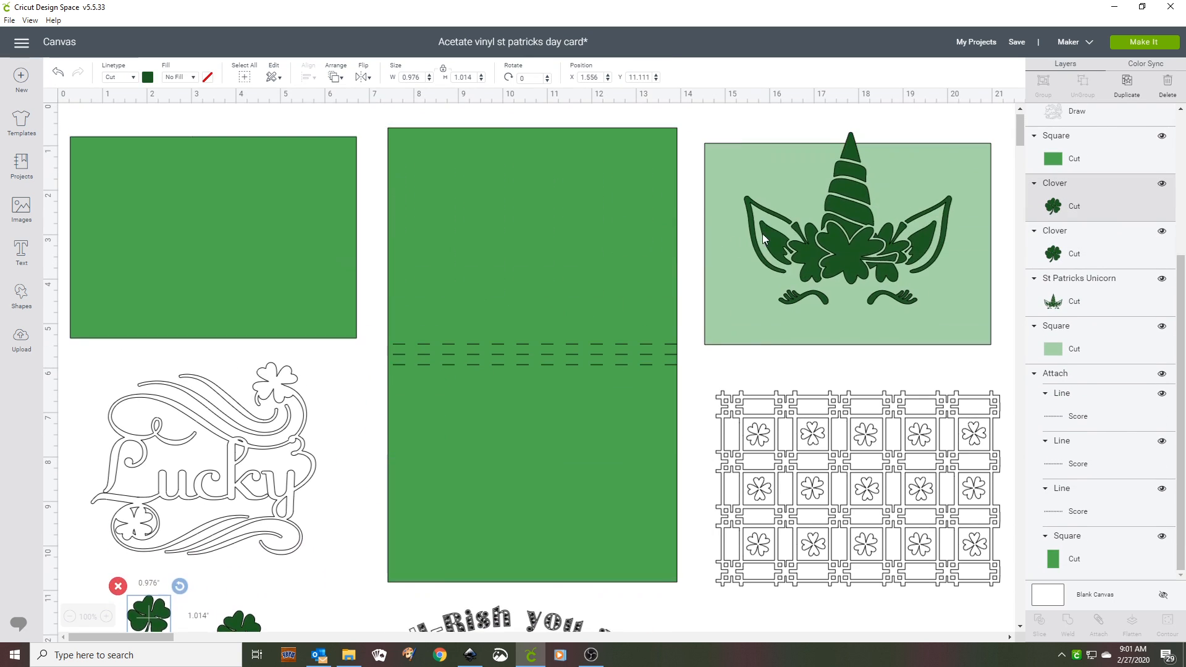
left_click_drag(837, 271, 785, 624)
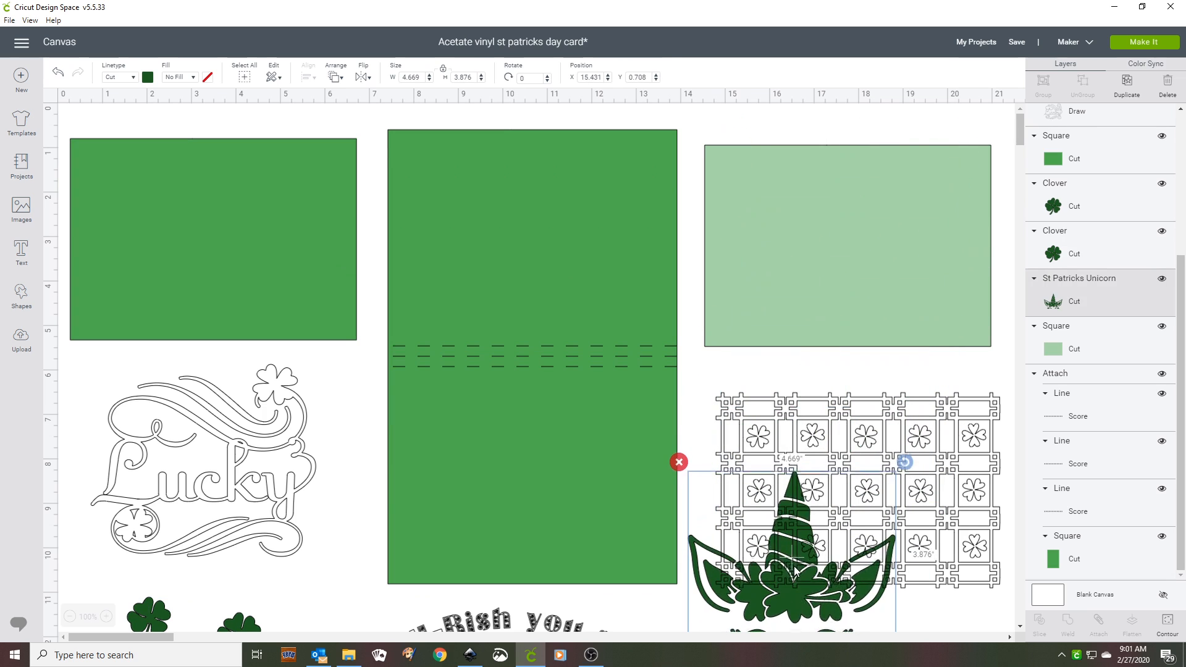
scroll(759, 355, "down", 5)
scroll(770, 312, "down", 2)
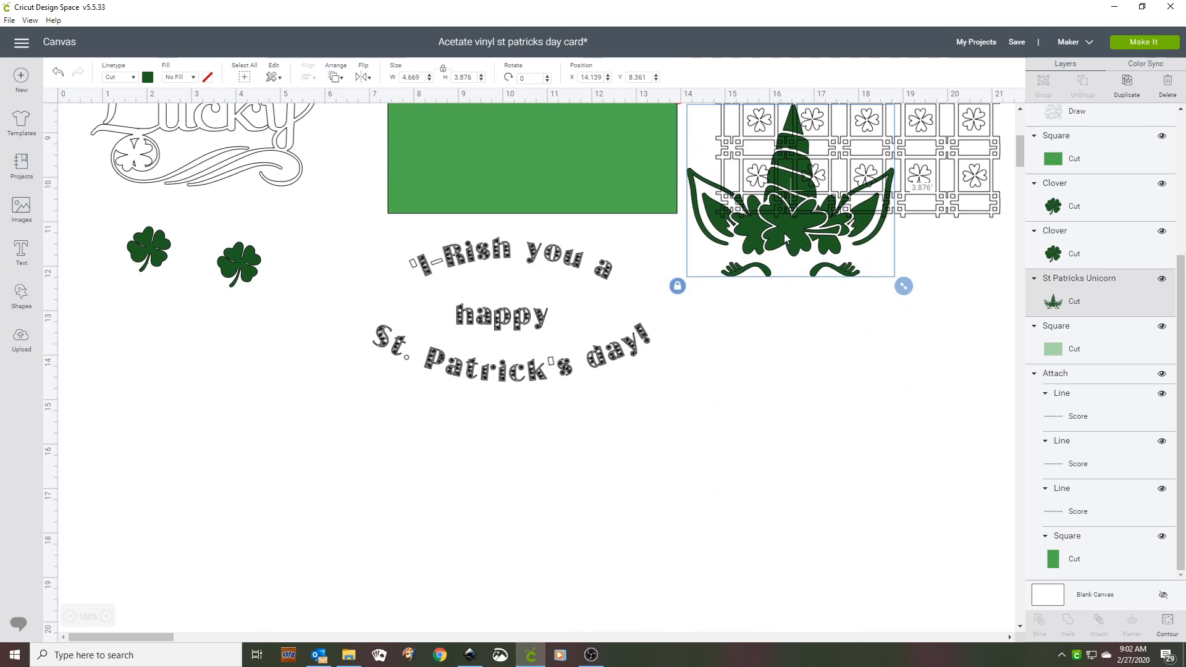
left_click_drag(717, 233, 739, 406)
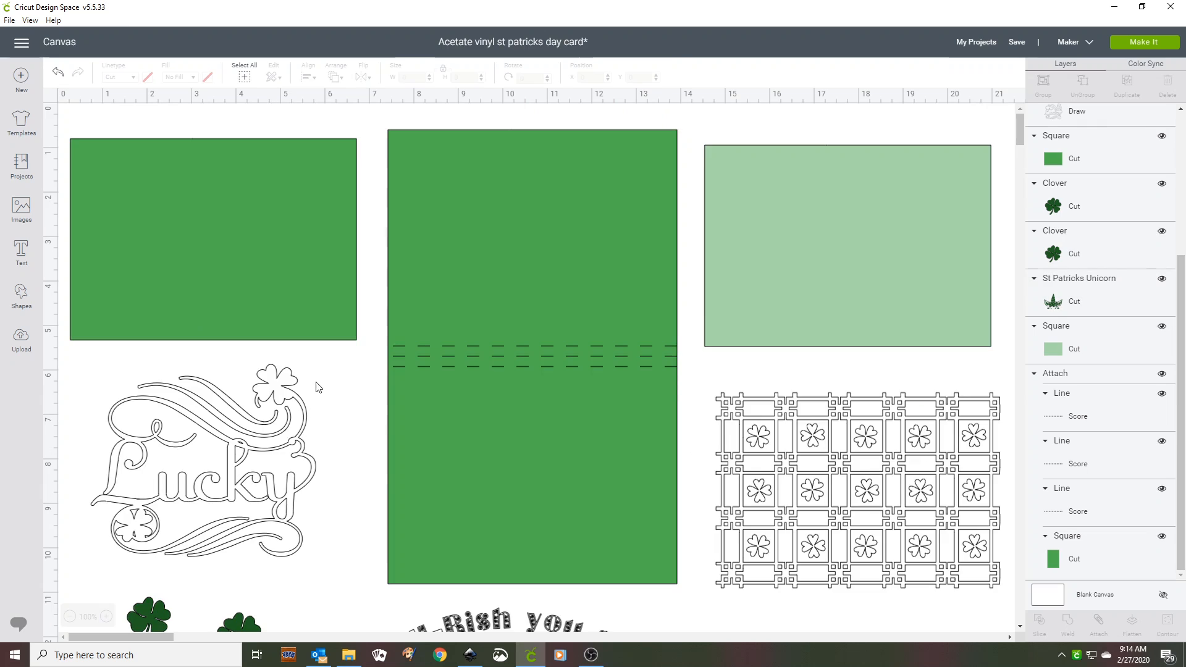
Step: Switch to Snip & Sketch and capture a rectangular snip of the plain green rectangle above the Lucky drawing
mouse_move(530, 656)
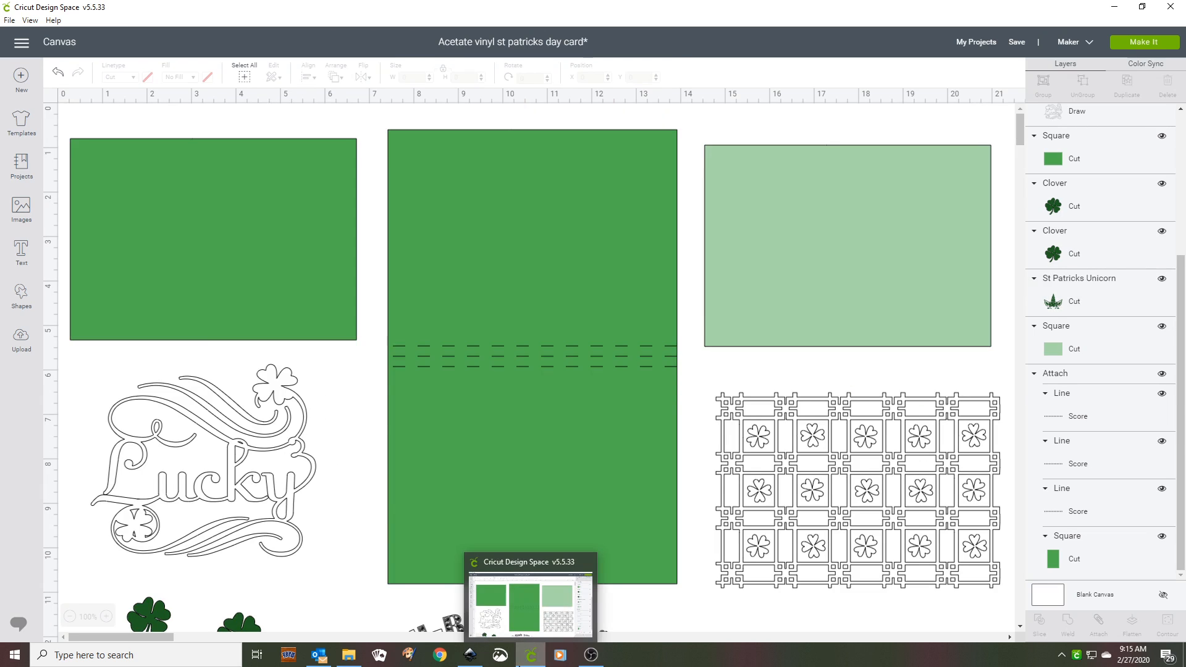
left_click(500, 656)
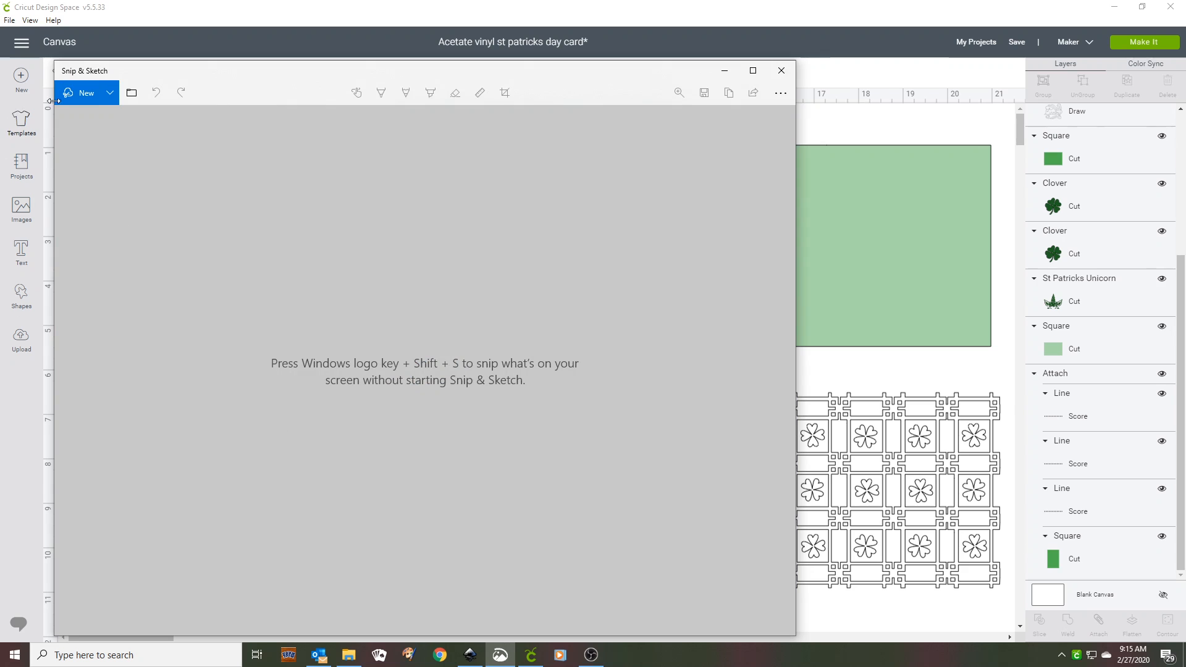
left_click(78, 95)
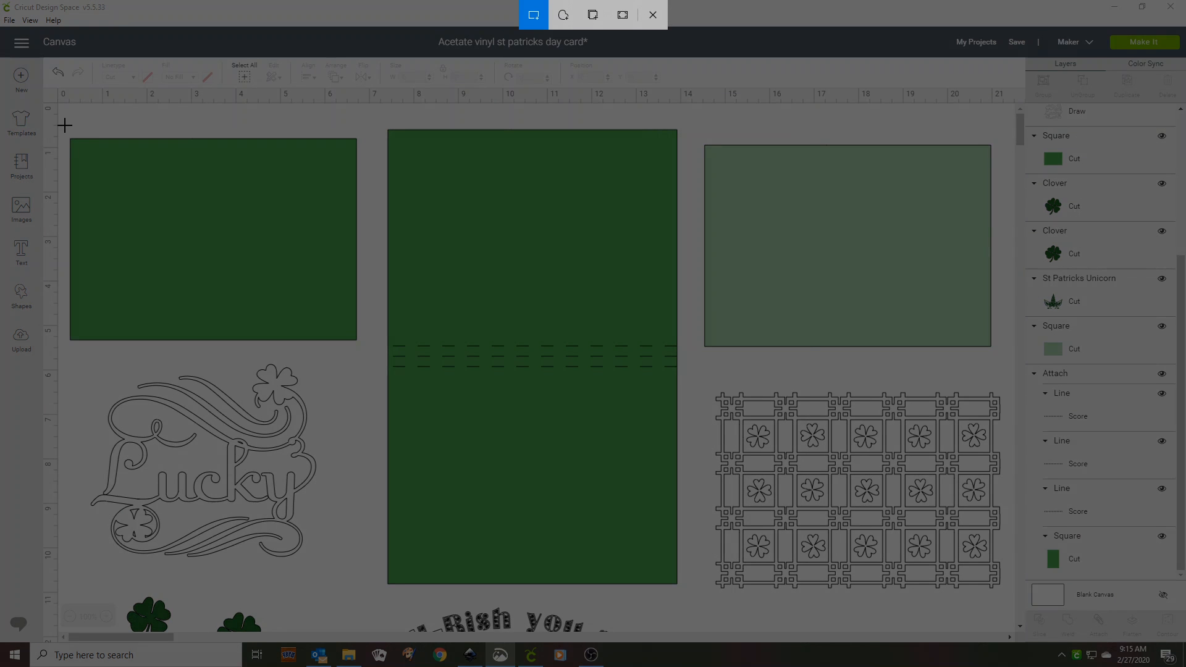
left_click_drag(61, 131, 367, 350)
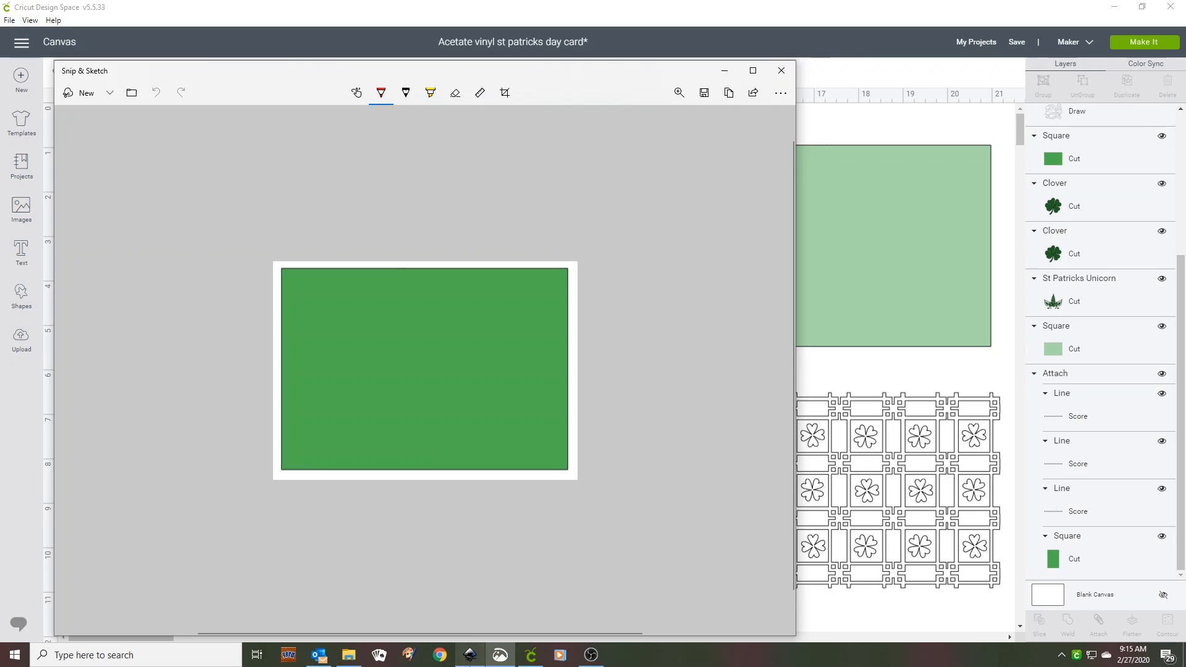
Step: Switch to Inkscape, paste the snipped green rectangle and move it fully into view
left_click(475, 664)
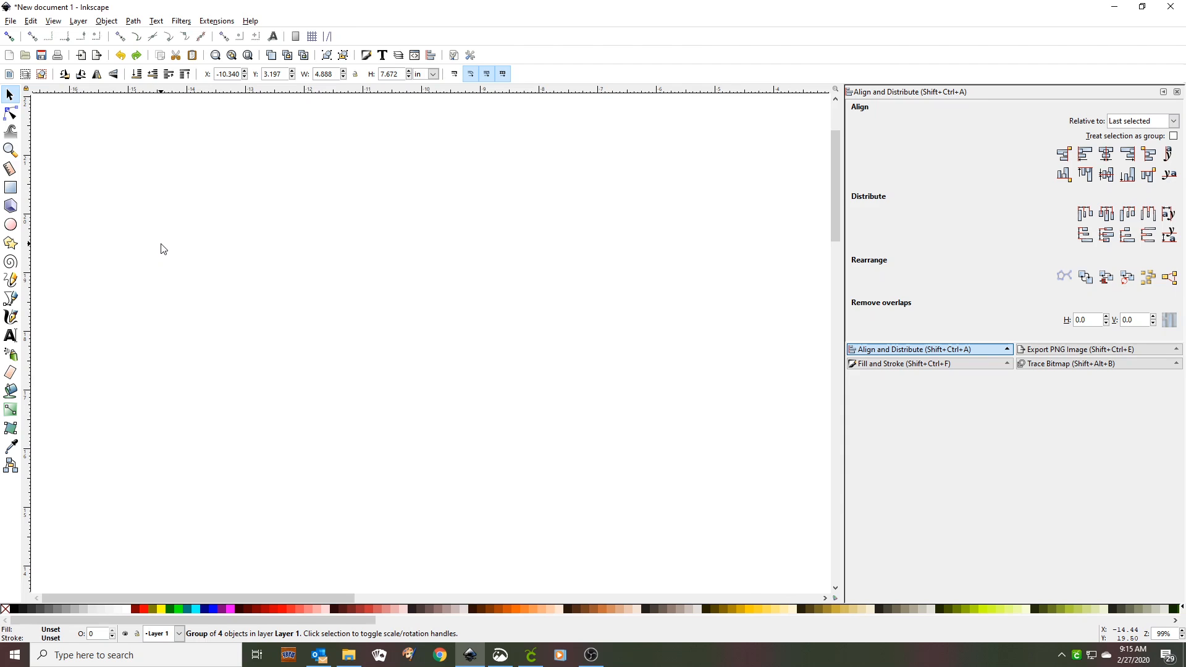
key("ctrl")
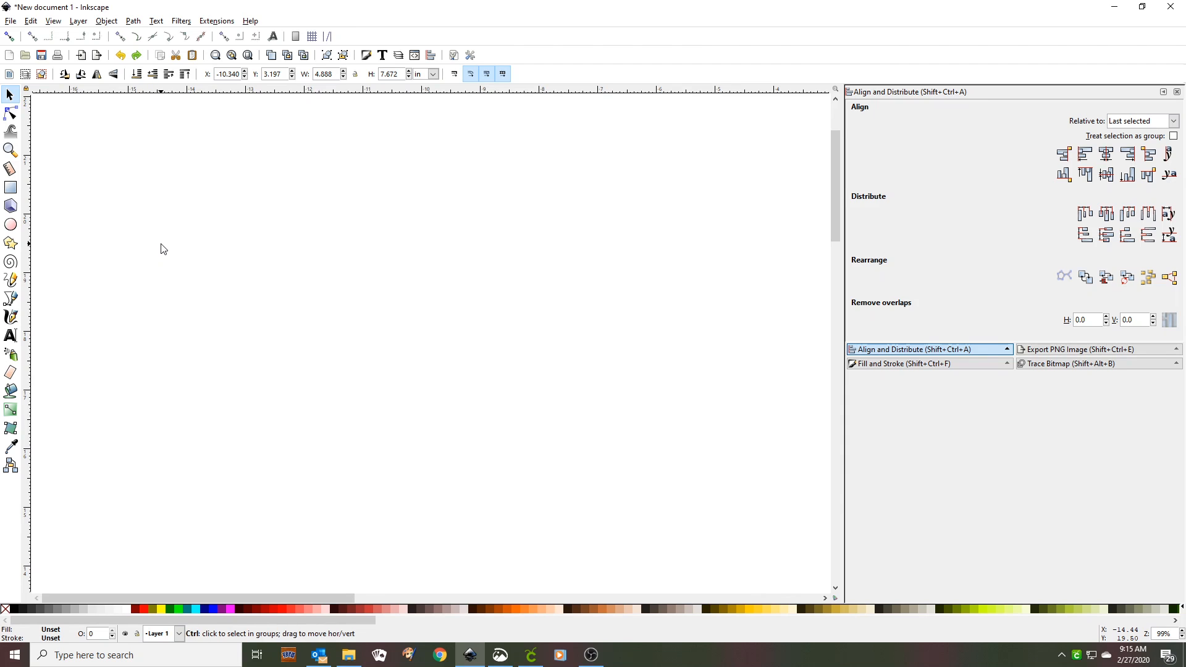
key("ctrl+v")
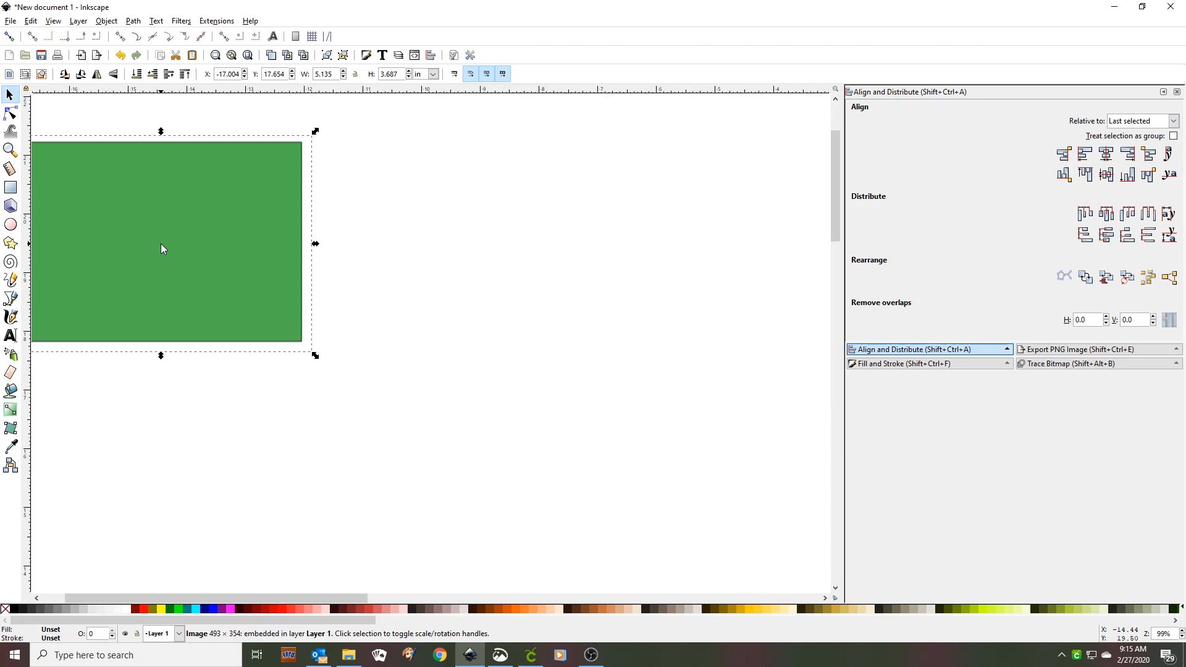
left_click_drag(160, 244, 257, 274)
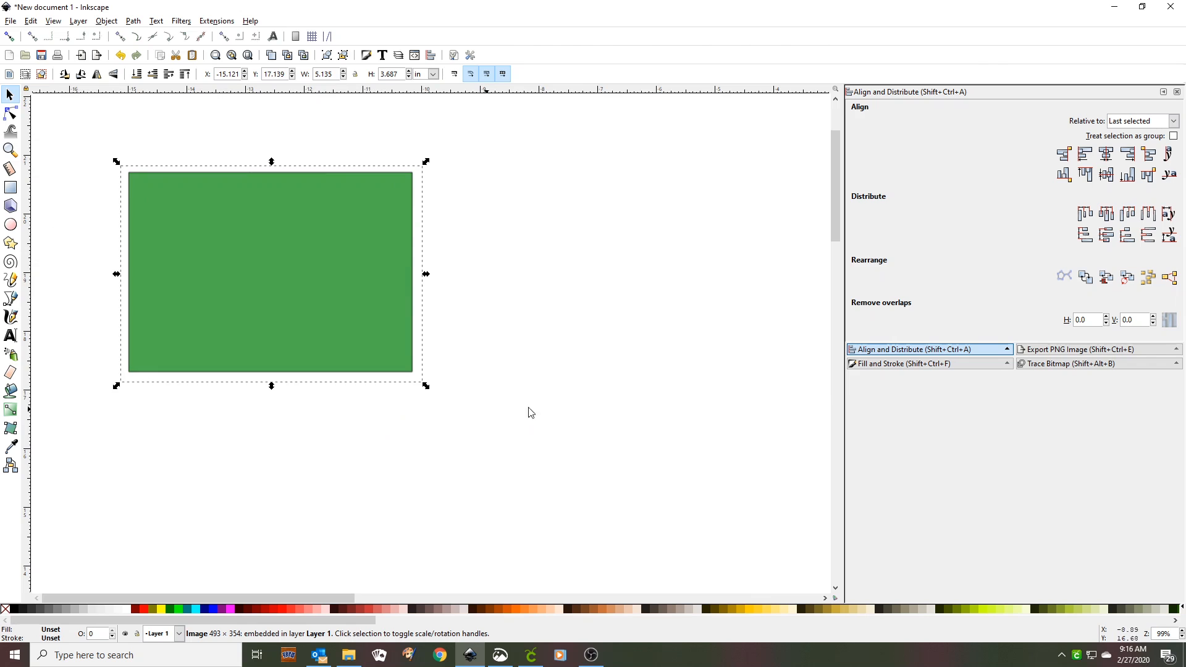
Step: Trace the pasted bitmap by Colors with 2 scans and move the traced path beside the original image
left_click(1044, 365)
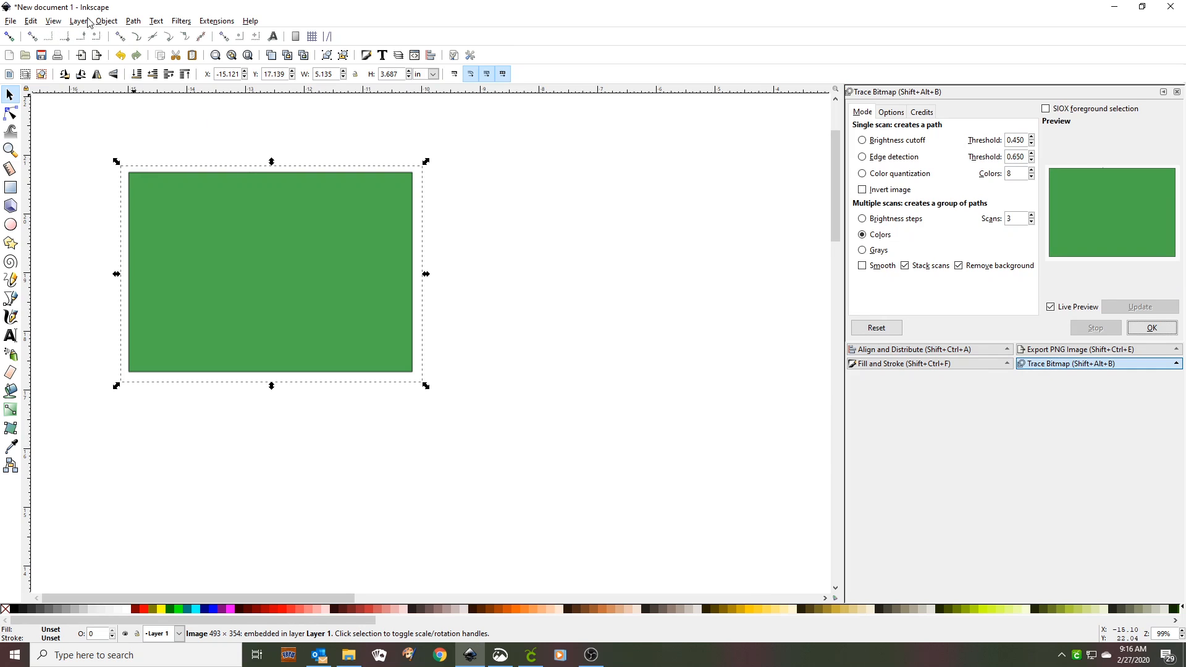
left_click(134, 22)
left_click(158, 63)
left_click(1031, 223)
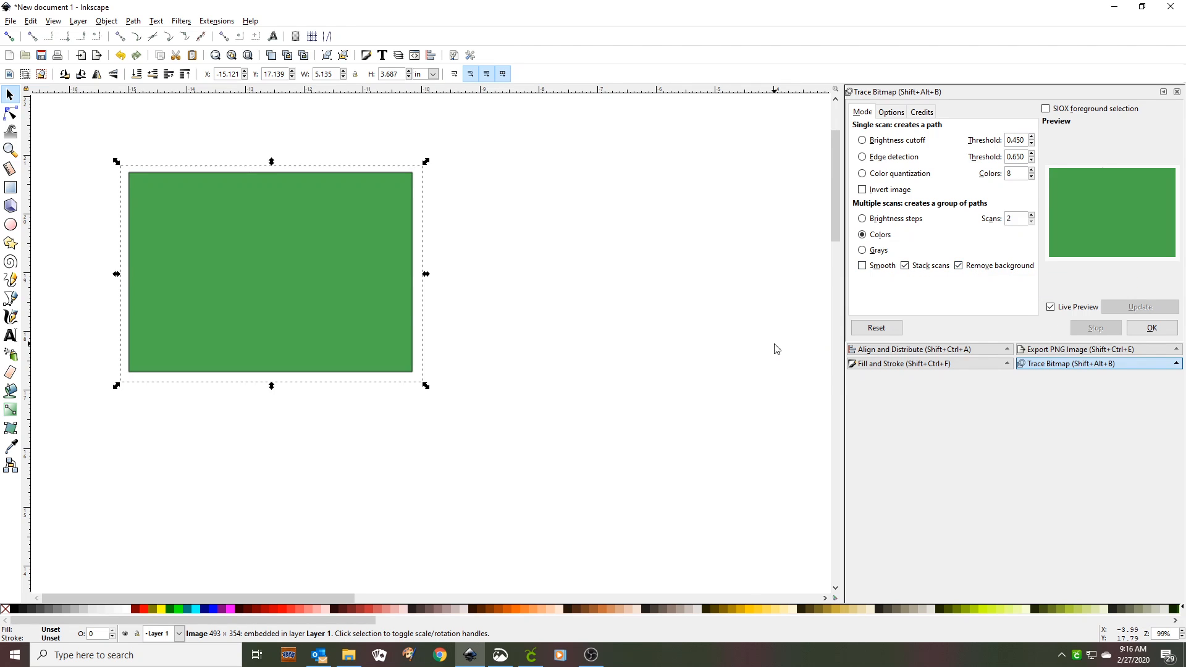
left_click(1152, 327)
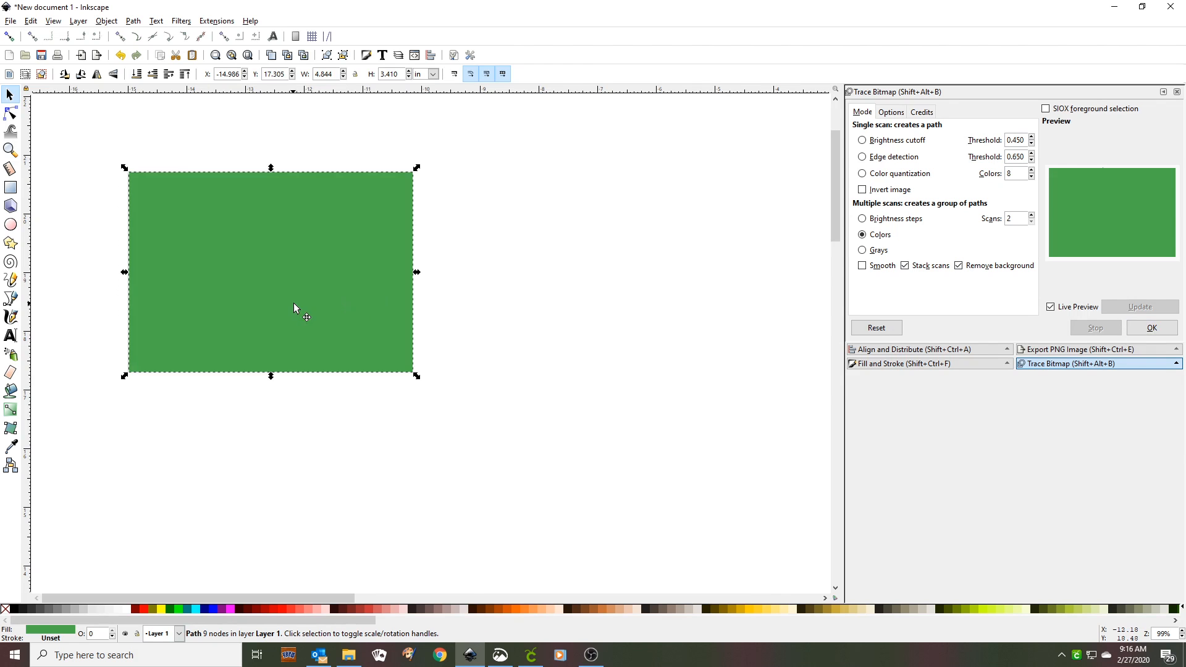
mouse_move(294, 303)
left_mouse_down()
mouse_move(590, 284)
mouse_move(614, 305)
left_mouse_up()
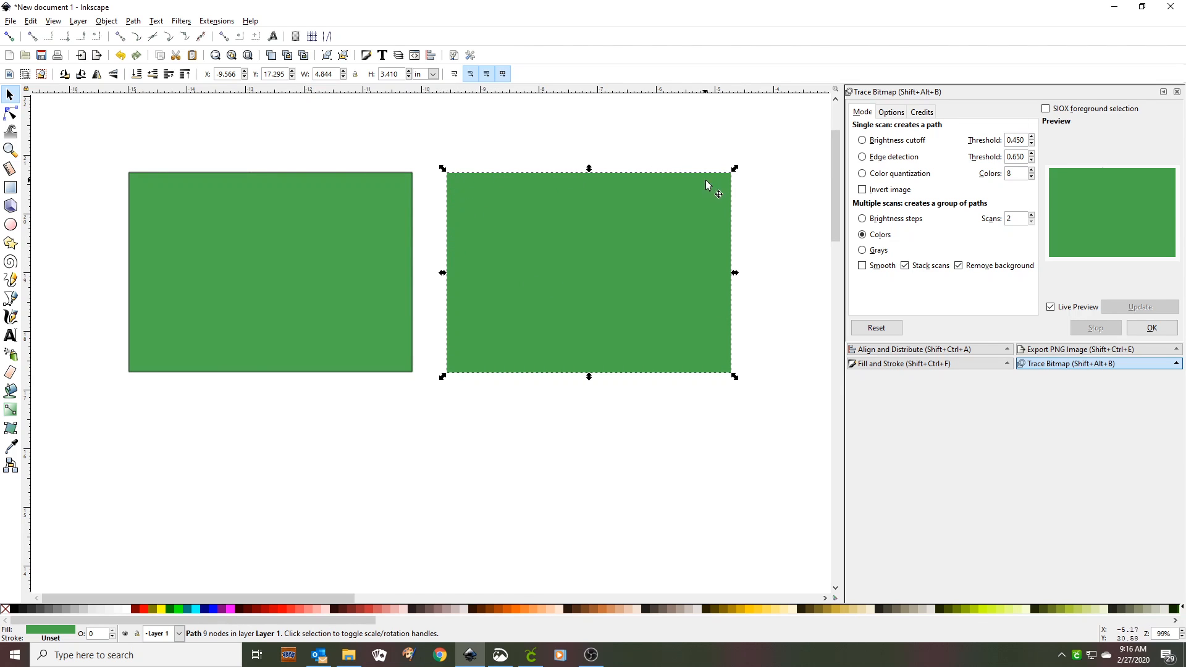
Step: Compare the traced rectangle with the original bitmap by checking each one for editable nodes
left_click(220, 258)
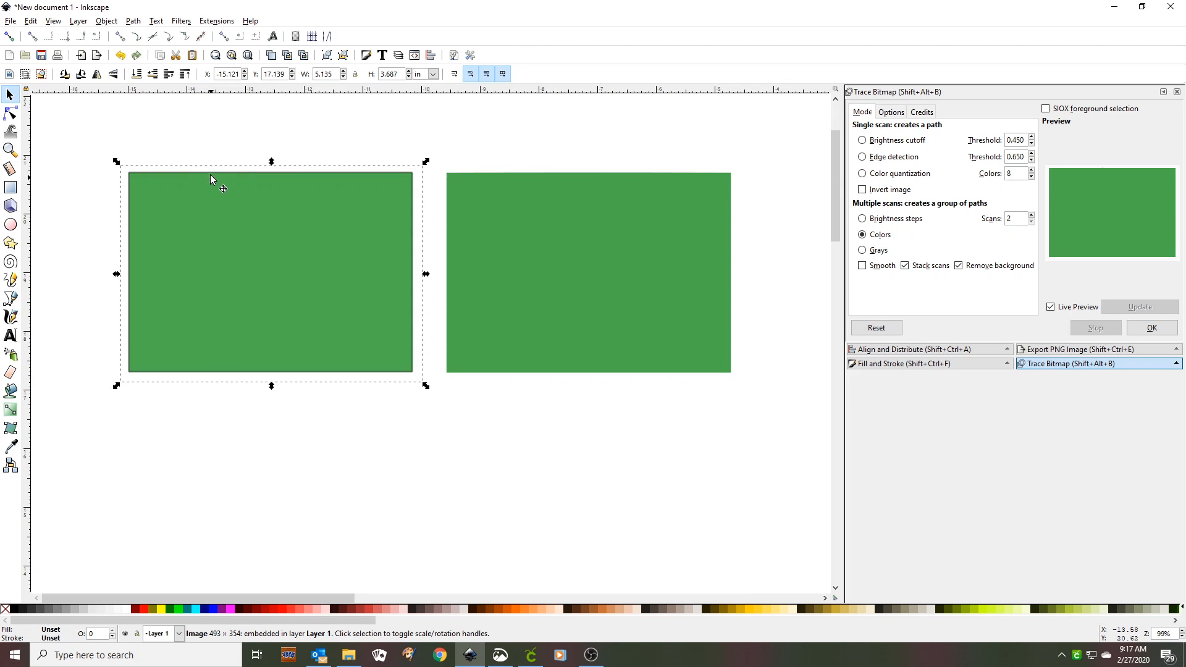
left_click(521, 255)
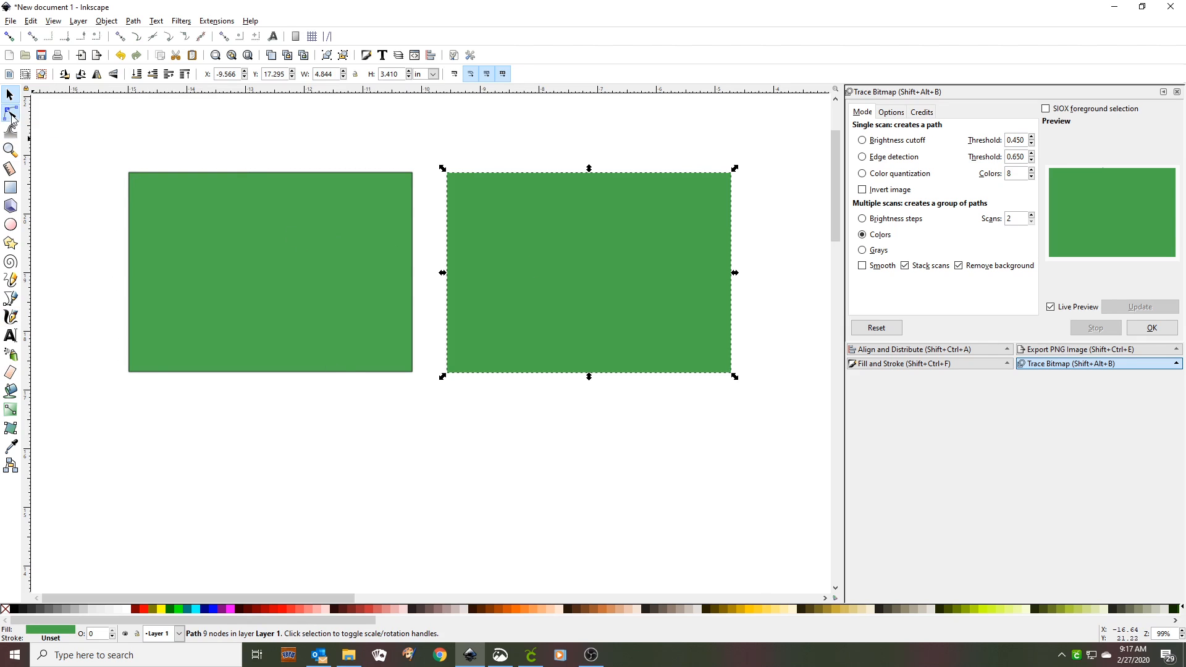
left_click(10, 114)
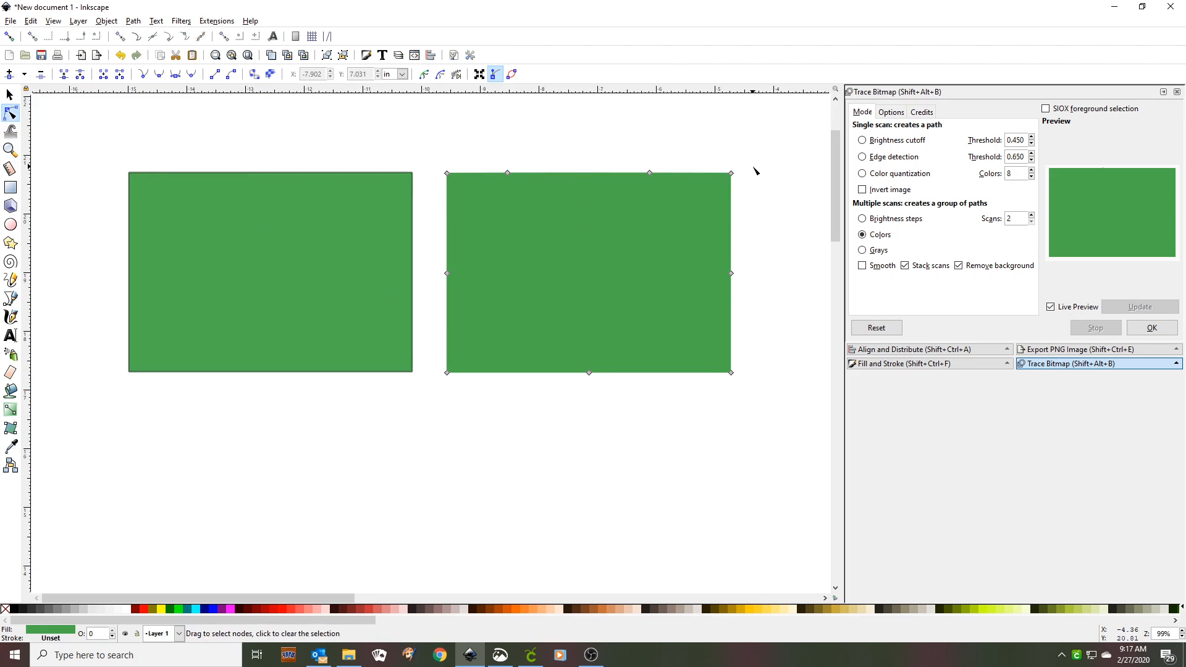
left_click(11, 95)
left_click(224, 232)
left_click(16, 113)
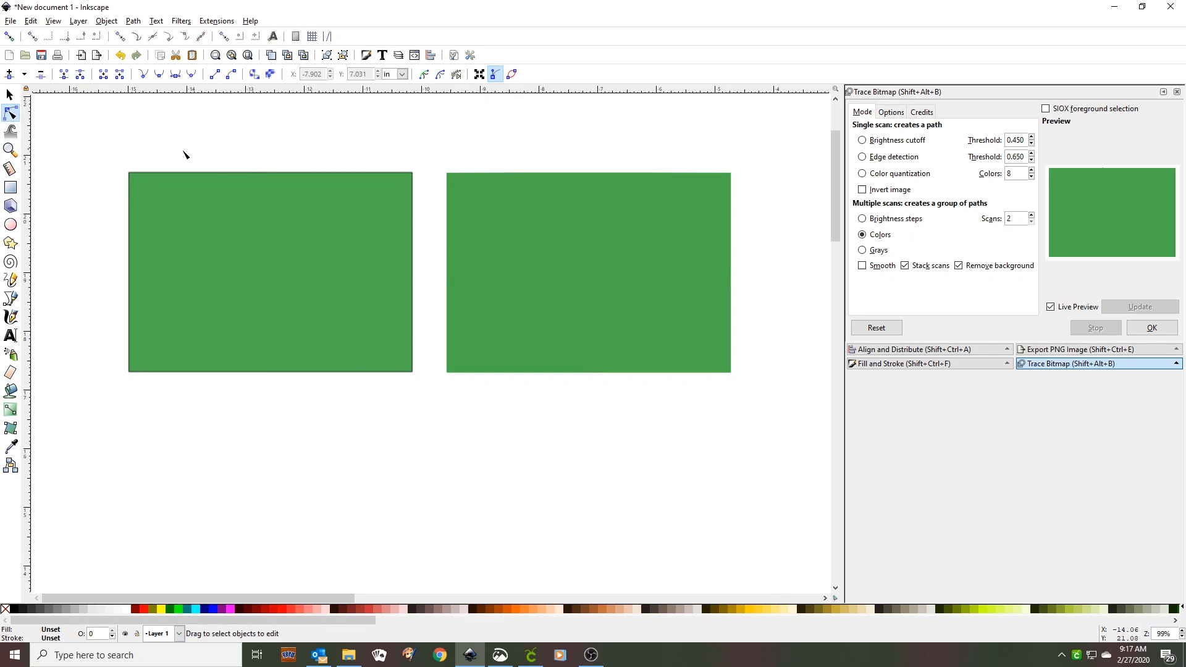
Step: Delete the original bitmap and move the traced green rectangle to the area it occupied
key("s")
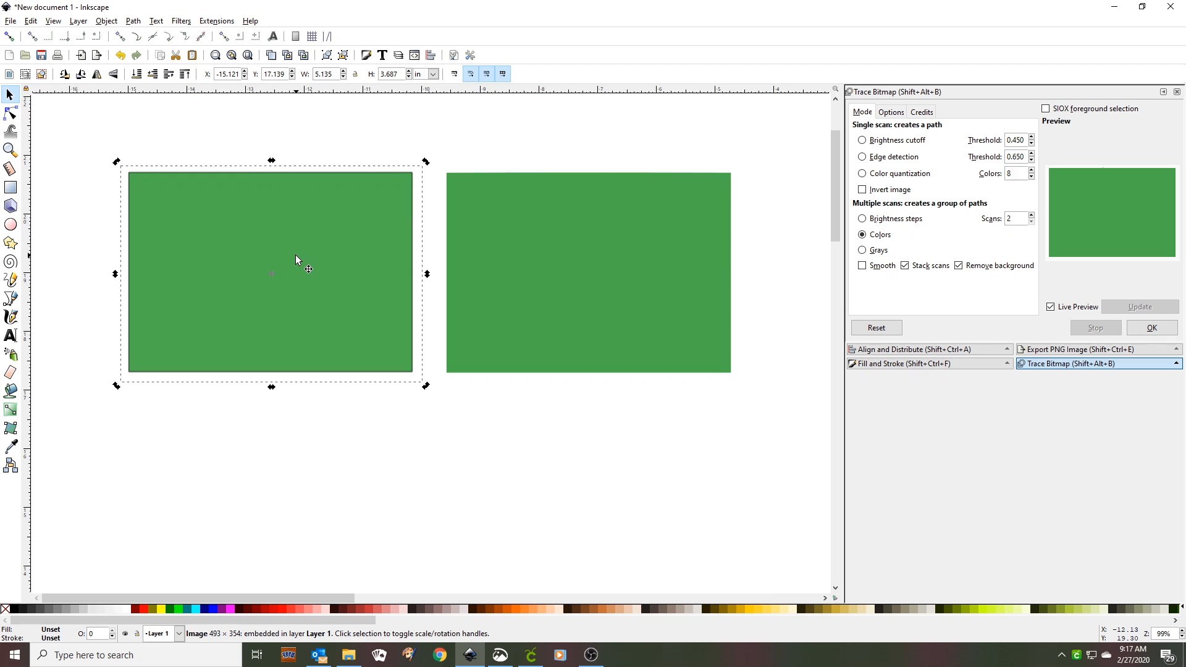
key("Delete")
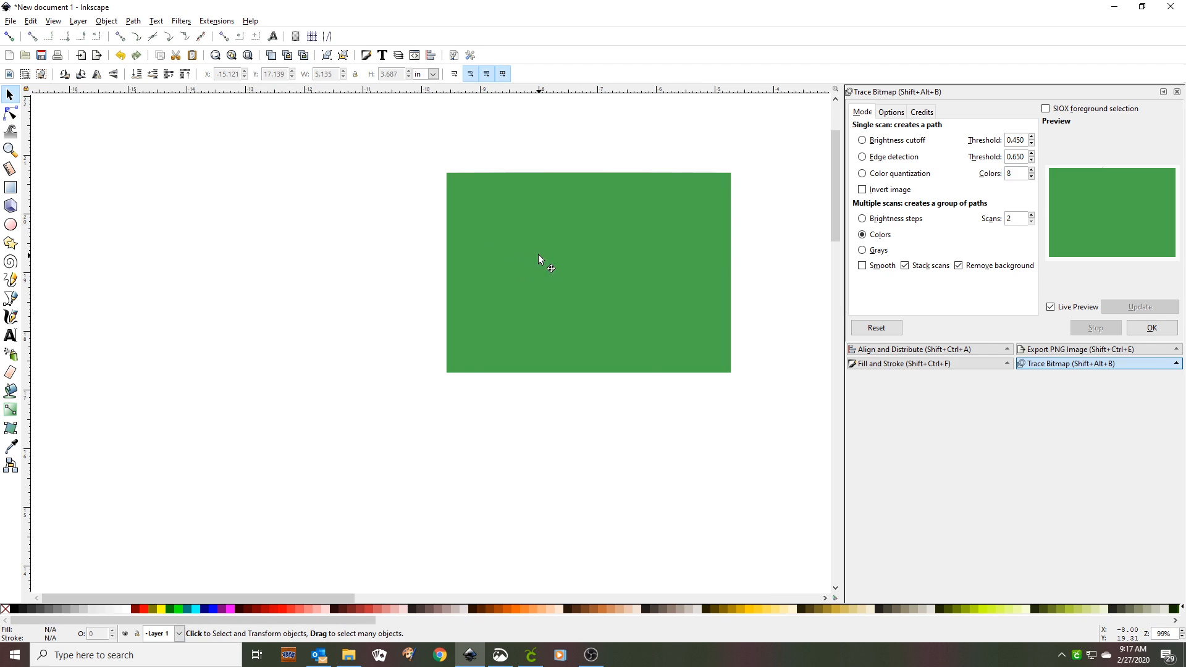
left_click_drag(539, 259, 164, 220)
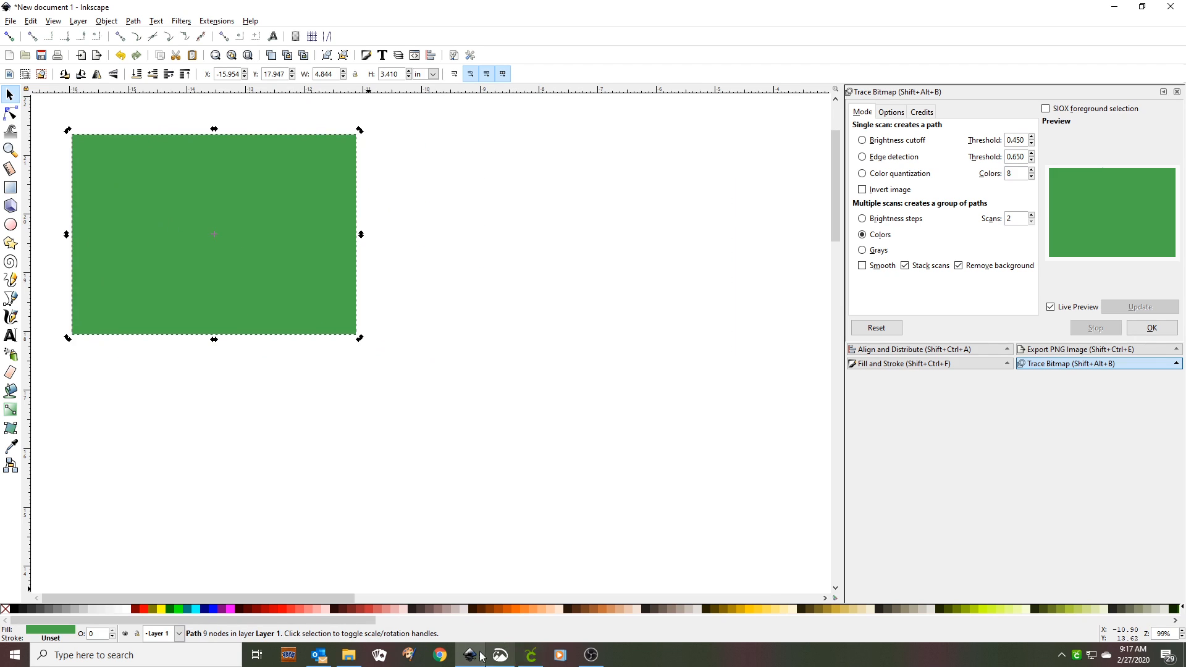
Step: Switch back to Cricut Design Space
left_click(528, 660)
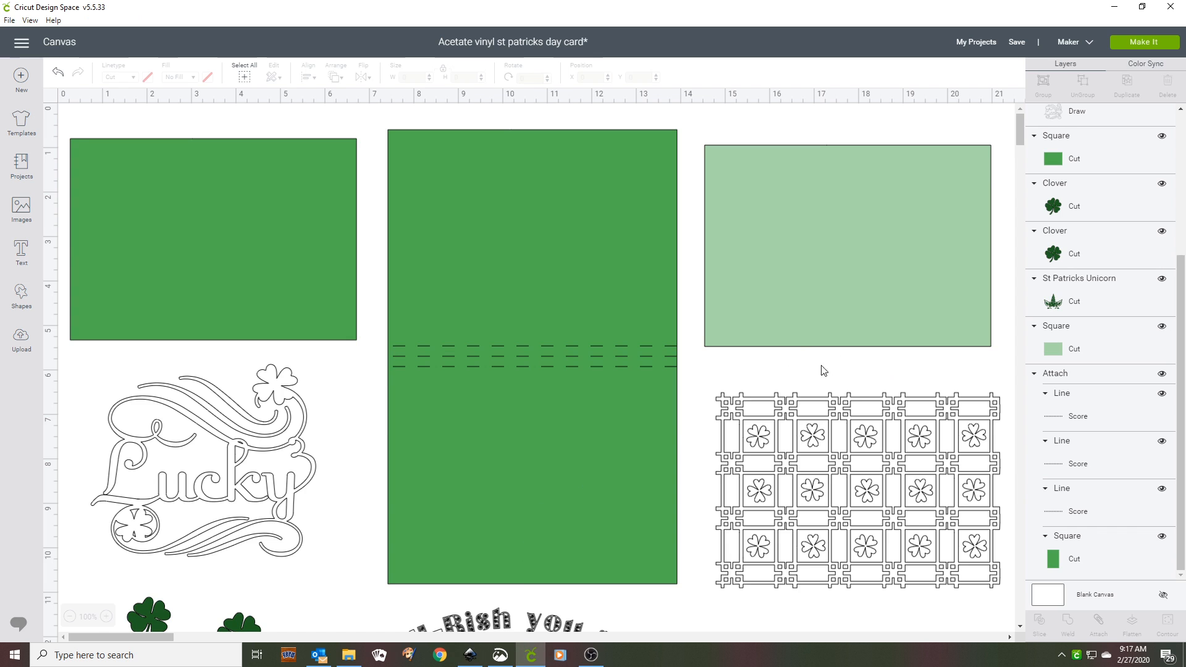
Step: Capture the light green rectangle from the Cricut canvas with Snip & Sketch and paste it into the Inkscape document
left_click(500, 655)
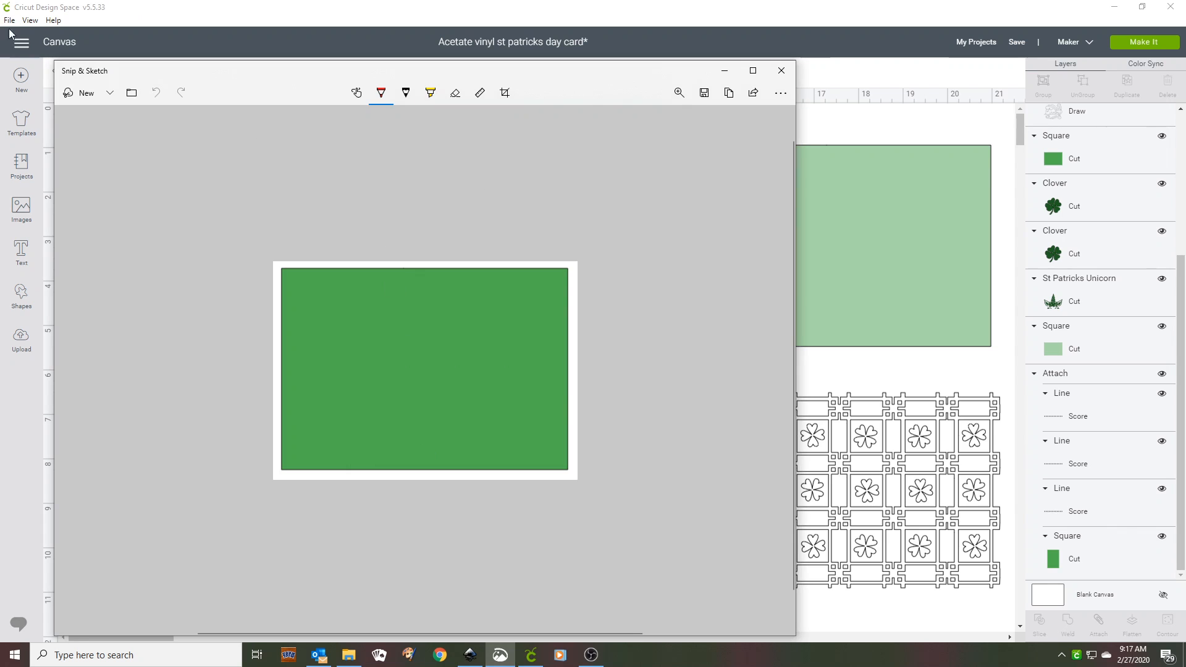
left_click(86, 93)
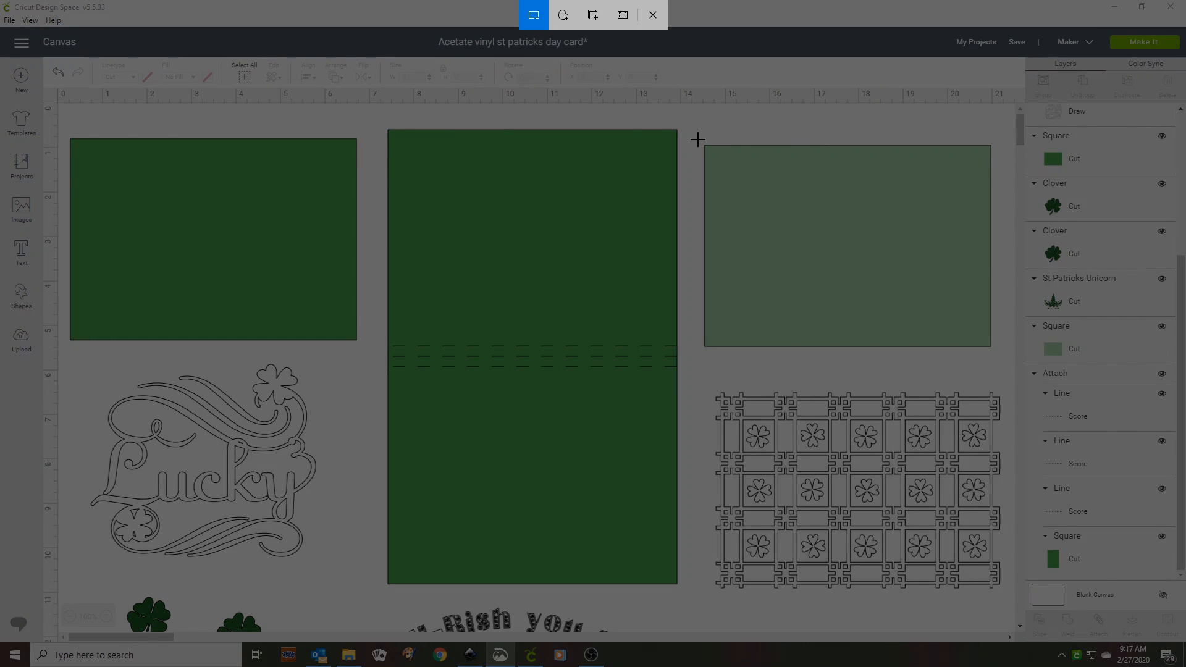
mouse_move(698, 140)
left_mouse_down()
mouse_move(944, 346)
mouse_move(996, 349)
mouse_move(999, 363)
left_mouse_up()
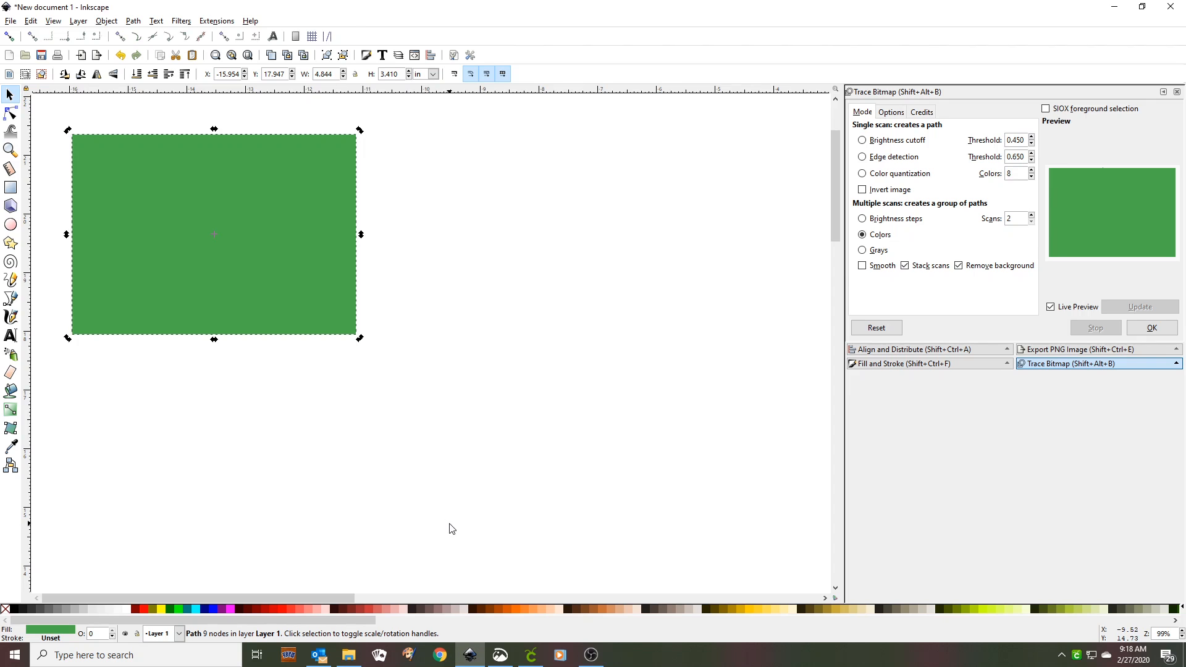
key("ctrl")
key("ctrl+v")
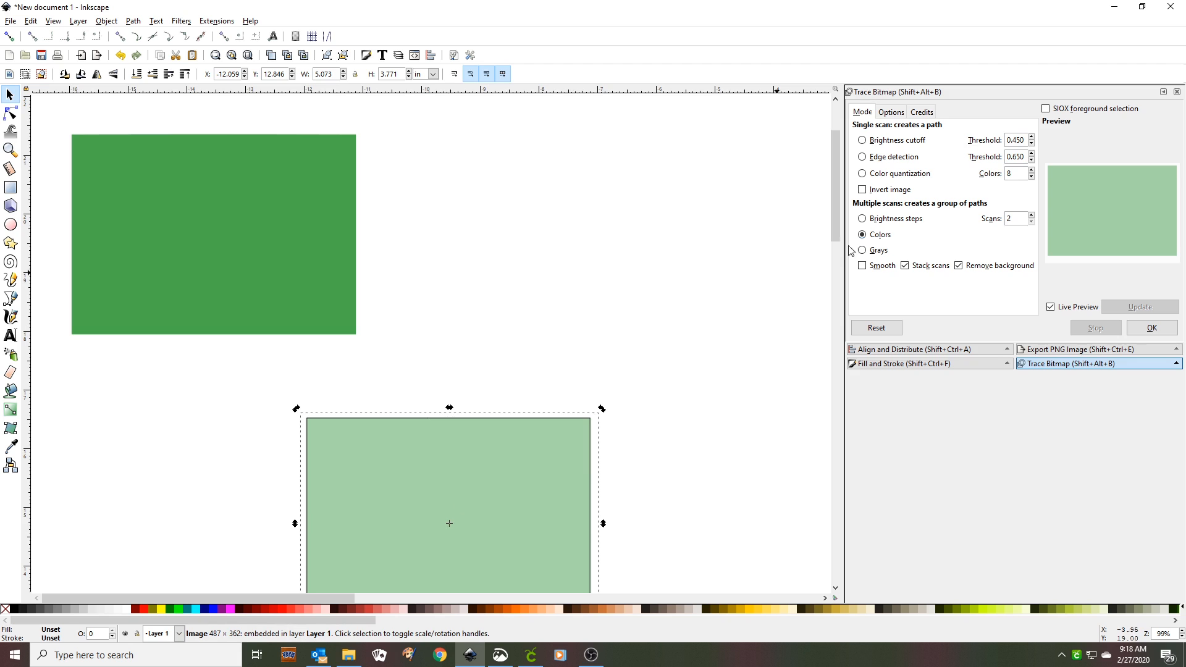
Step: Trace the pasted light green bitmap by Colors, place the traced path beside the dark green rectangle, and delete the bitmap
left_click(1158, 333)
mouse_move(476, 498)
left_mouse_down()
mouse_move(556, 254)
mouse_move(551, 216)
left_mouse_up()
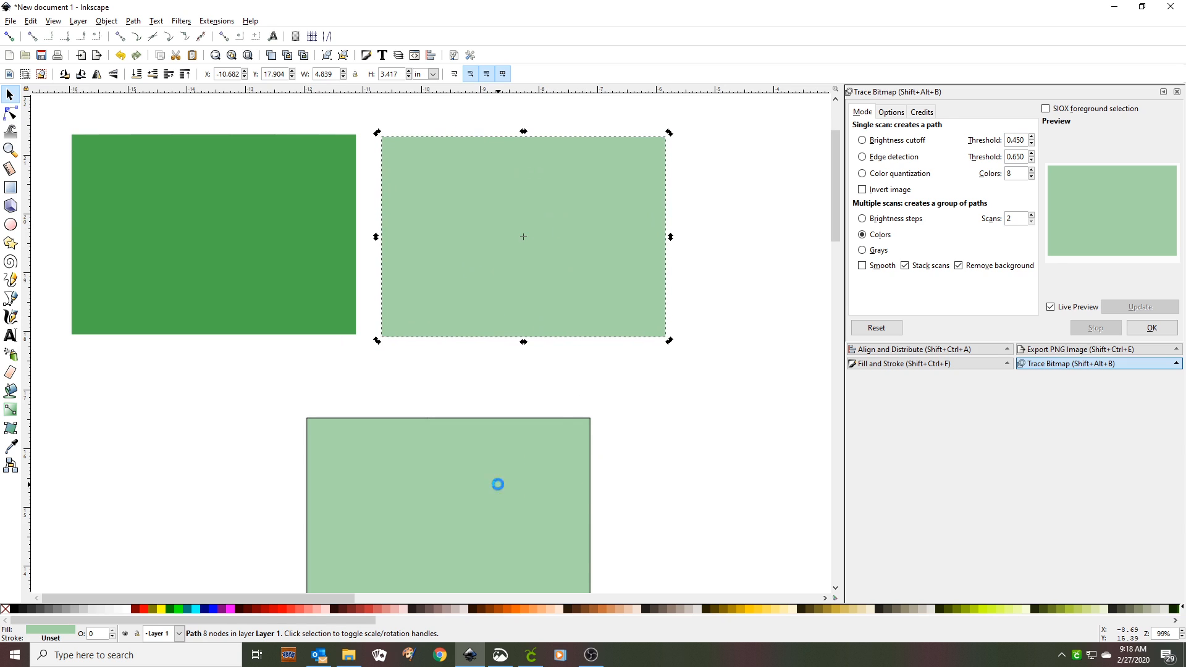
left_click(498, 485)
key("Delete")
Step: Switch to Cricut Design Space and capture the tall green card base with its dashed score lines using Snip & Sketch
key("alt+Tab")
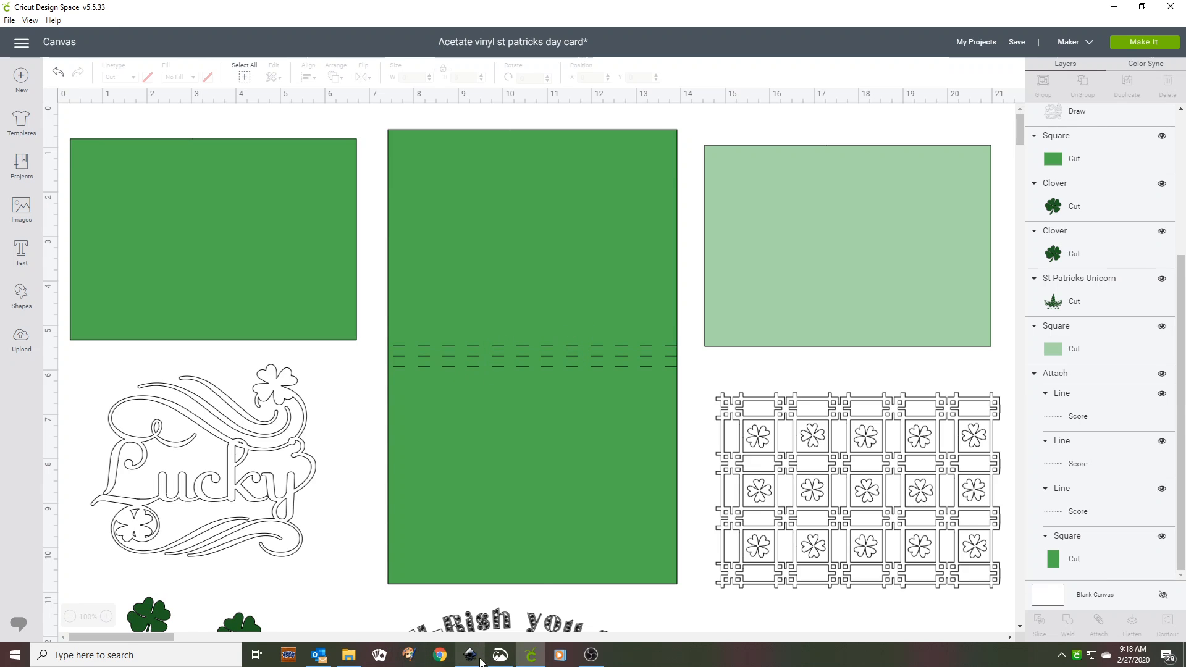
mouse_move(502, 655)
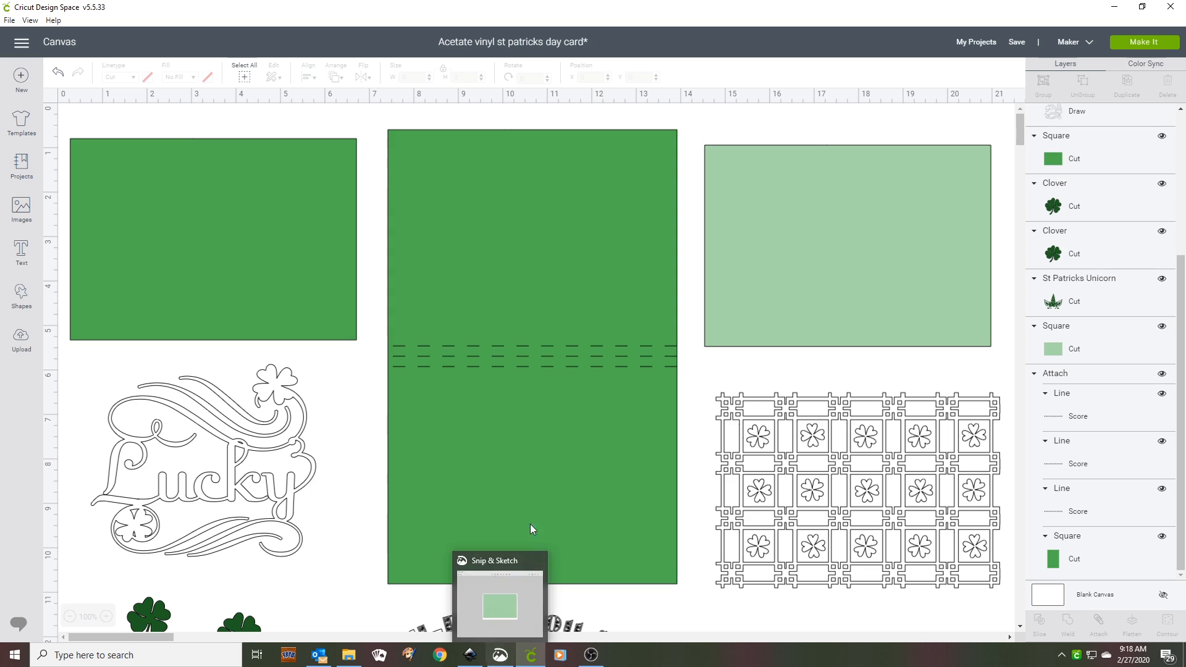
left_click(501, 655)
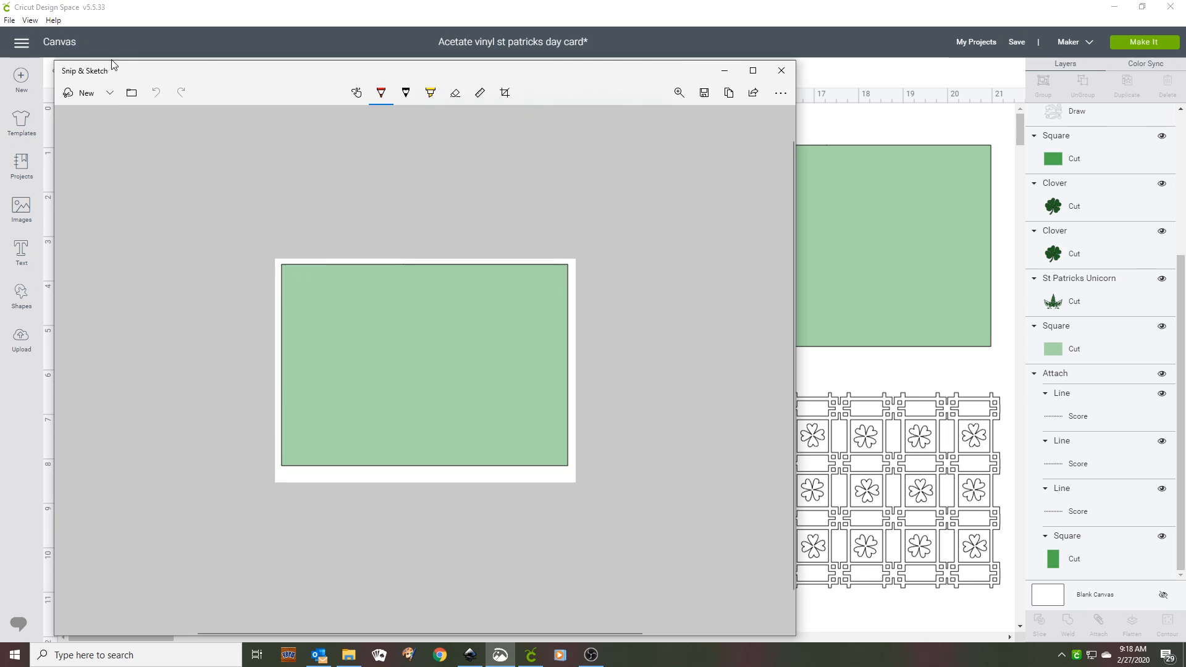
left_click(74, 97)
mouse_move(372, 124)
left_mouse_down()
mouse_move(505, 295)
mouse_move(690, 592)
left_mouse_up()
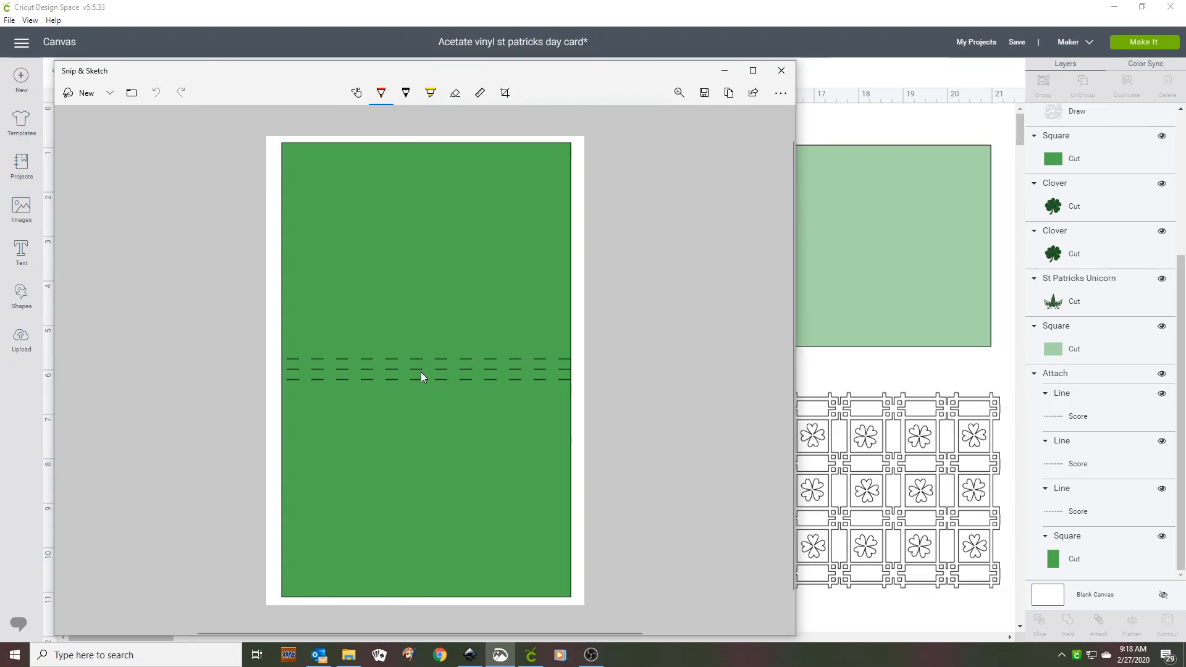
Step: In Inkscape, set the Colors trace to 3 scans and paste the captured card base below the rectangles
left_click(471, 656)
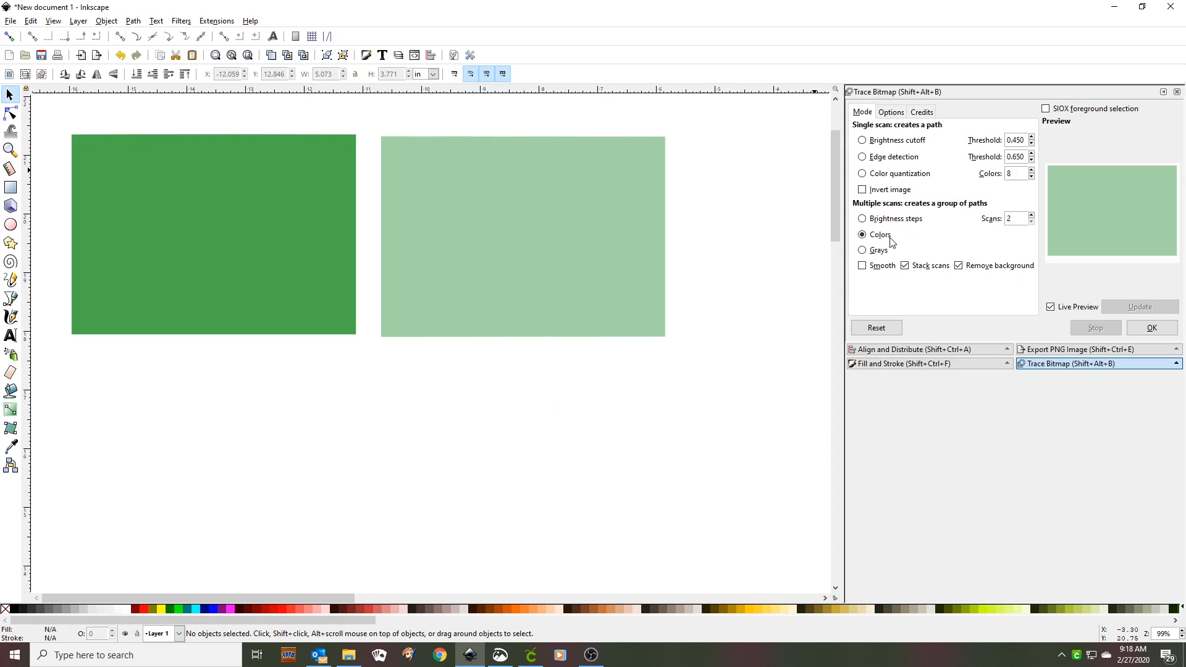
left_click(1032, 215)
scroll(647, 335, "down", 3)
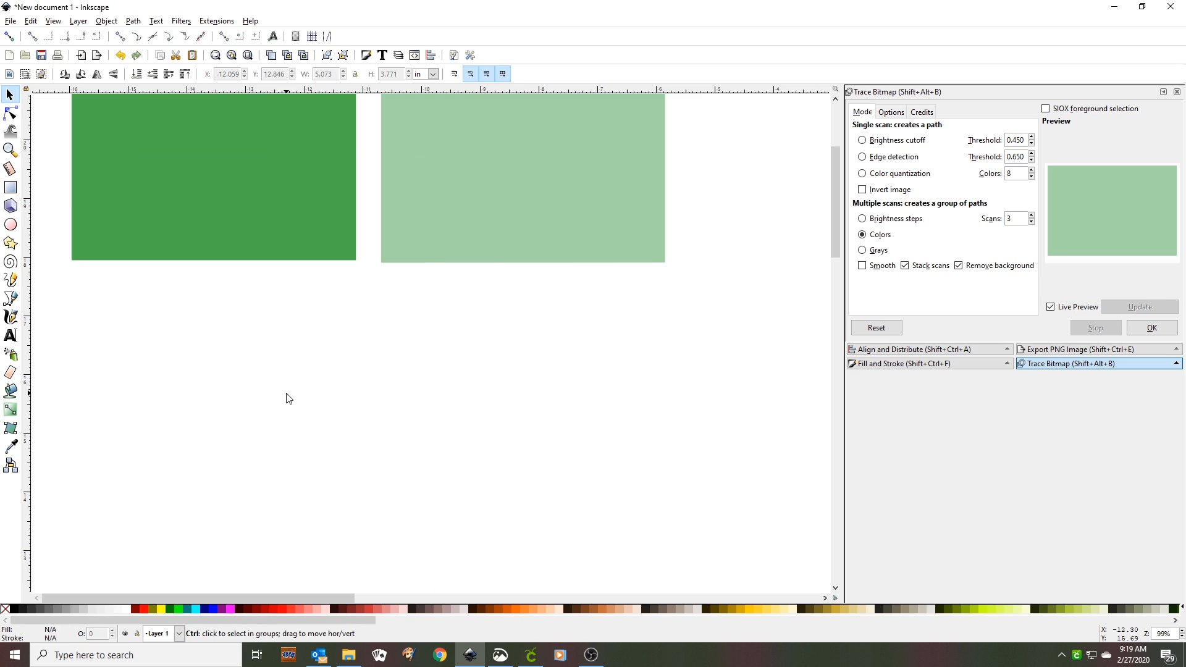
key("ctrl+v")
scroll(287, 393, "up", 1)
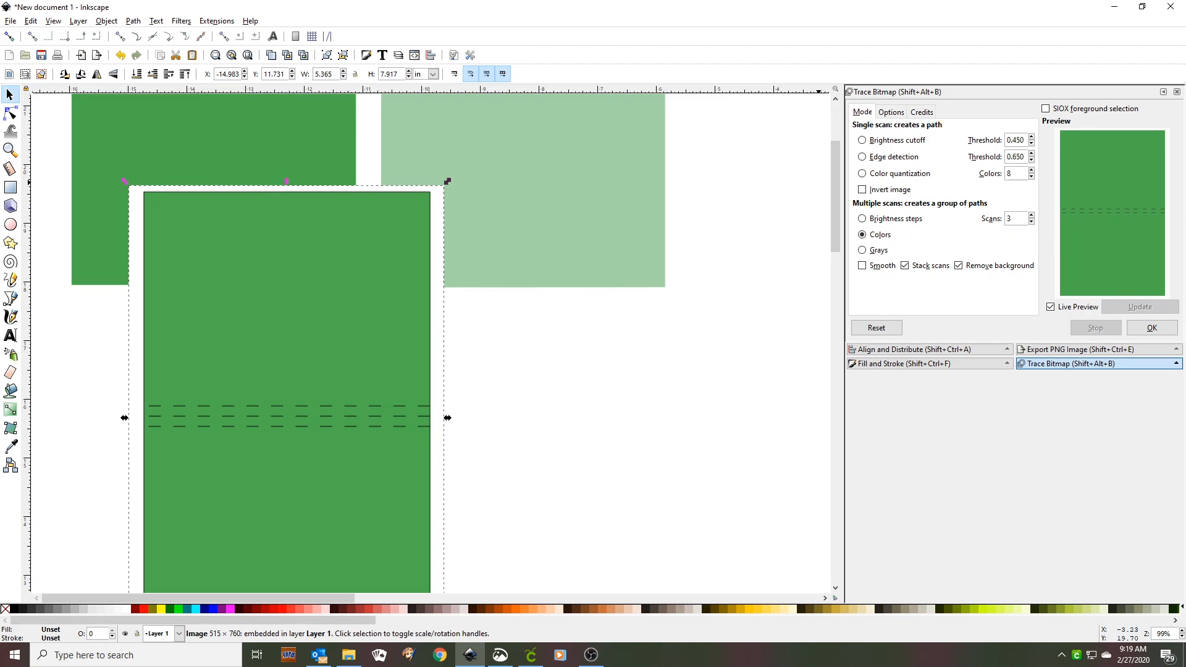
Step: Trace the card base bitmap, delete the original image, and move the traced group directly beneath the dark green rectangle
left_click(1174, 333)
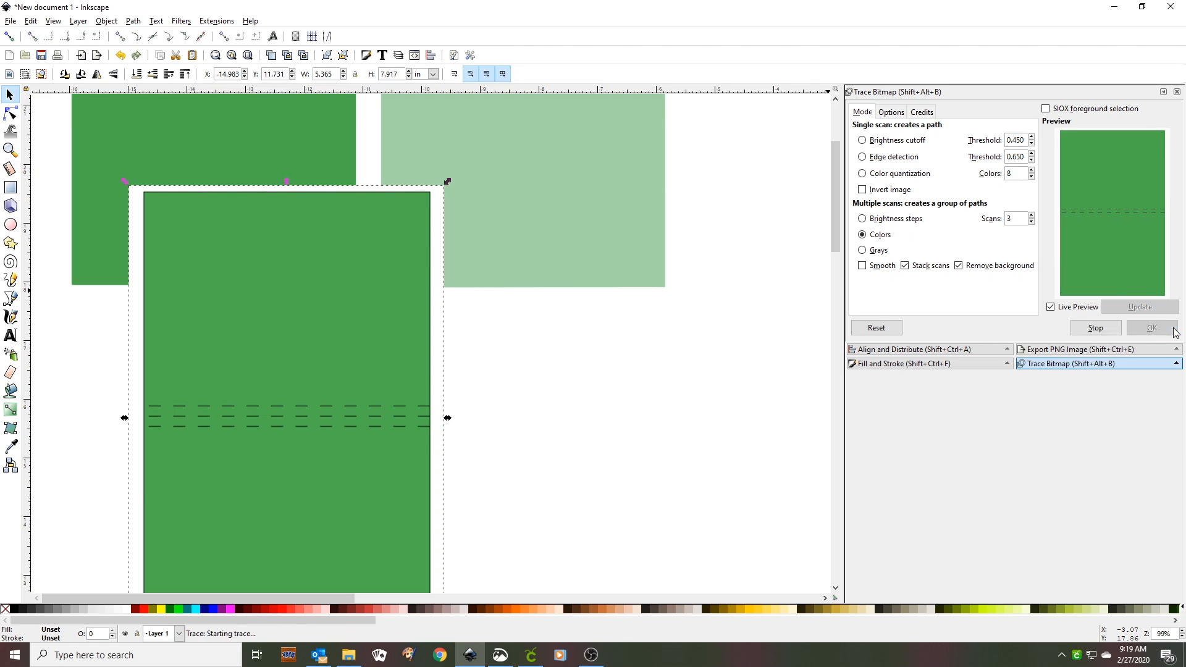
left_click_drag(353, 357, 697, 339)
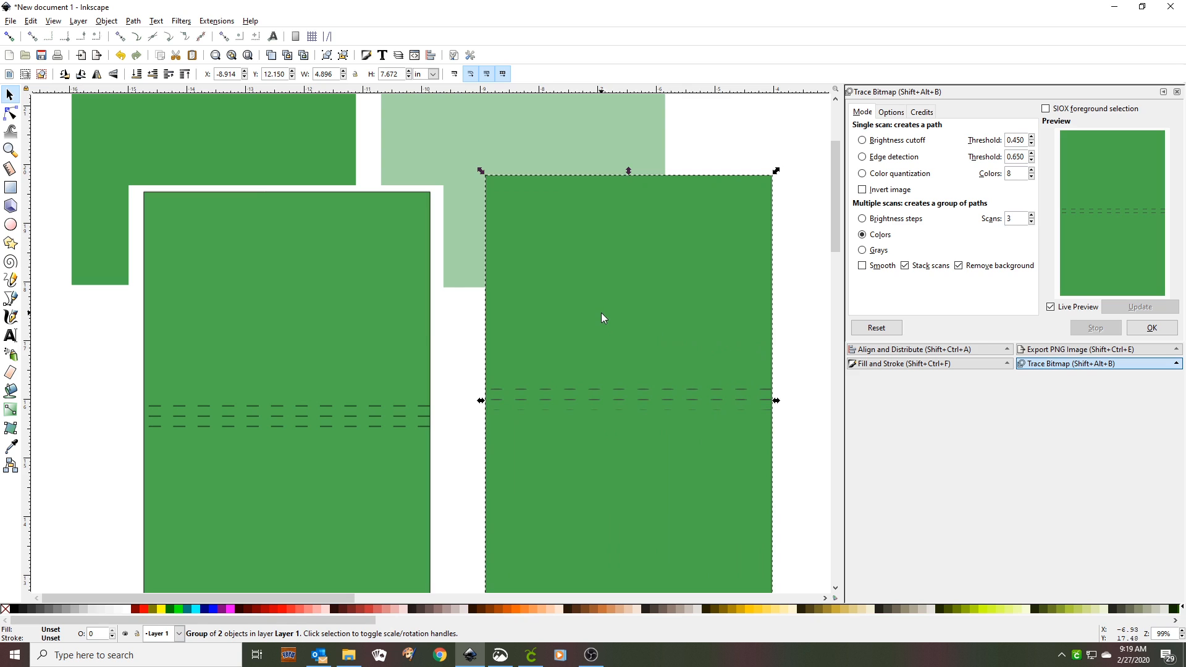
left_click(408, 281)
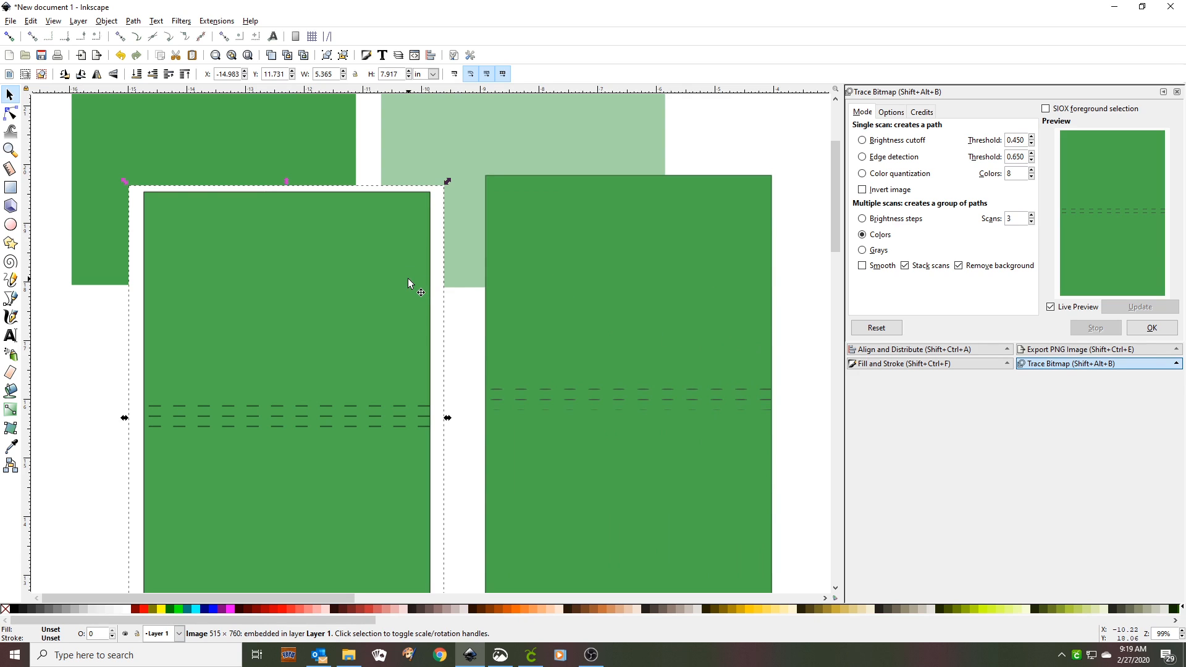
key("Delete")
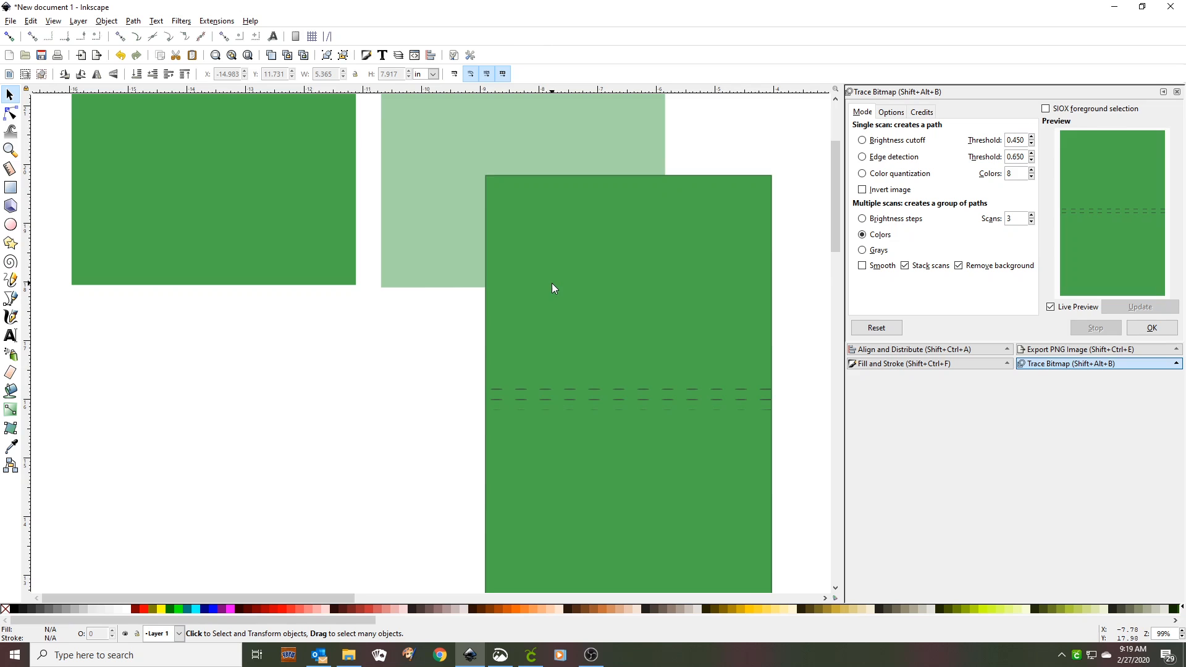
mouse_move(553, 284)
left_mouse_down()
mouse_move(392, 381)
mouse_move(231, 413)
mouse_move(132, 412)
left_mouse_up()
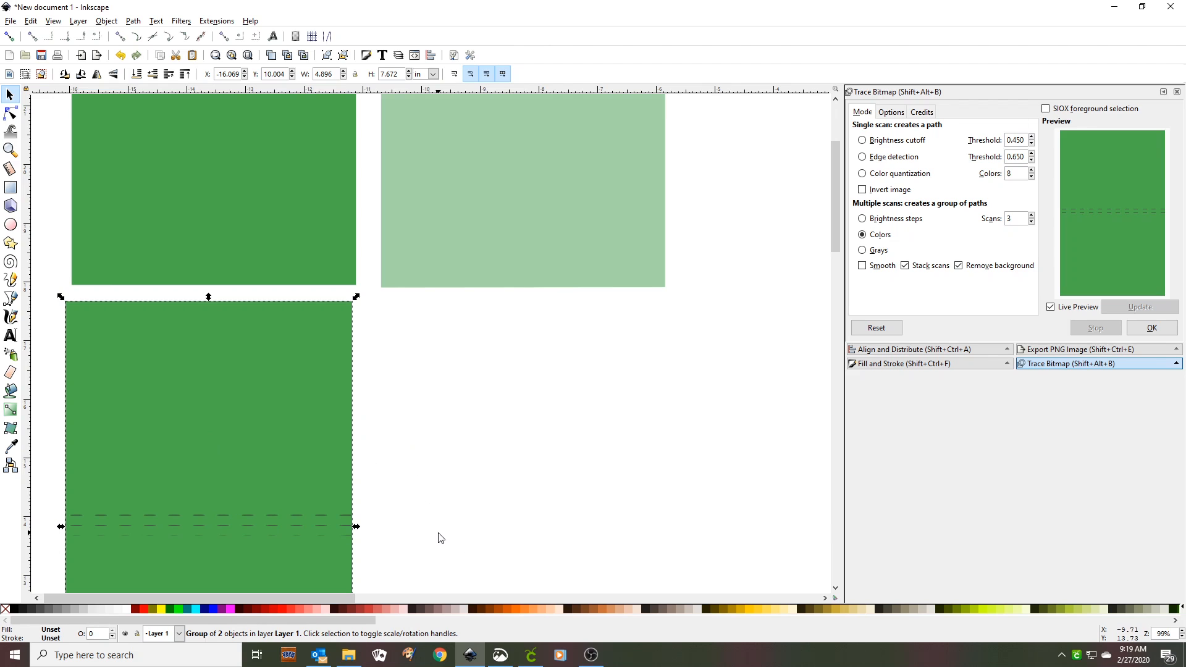
Step: Switch to Cricut Design Space and capture the Lucky lettering design with Snip & Sketch
left_click(530, 656)
mouse_move(481, 663)
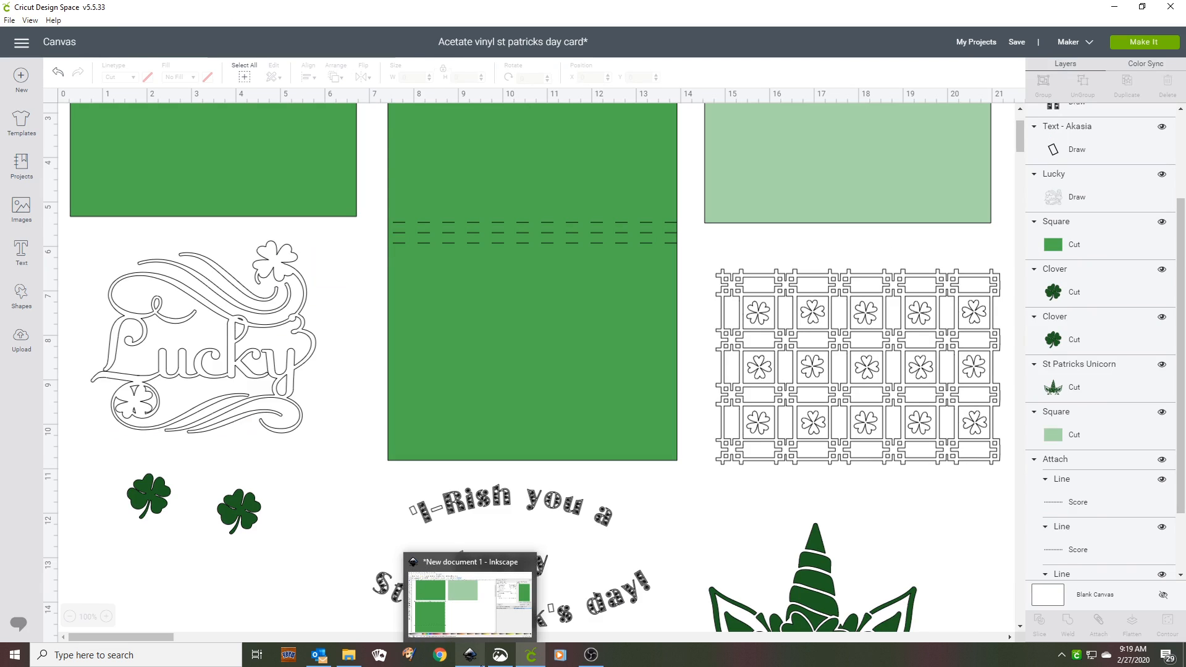
left_click(501, 655)
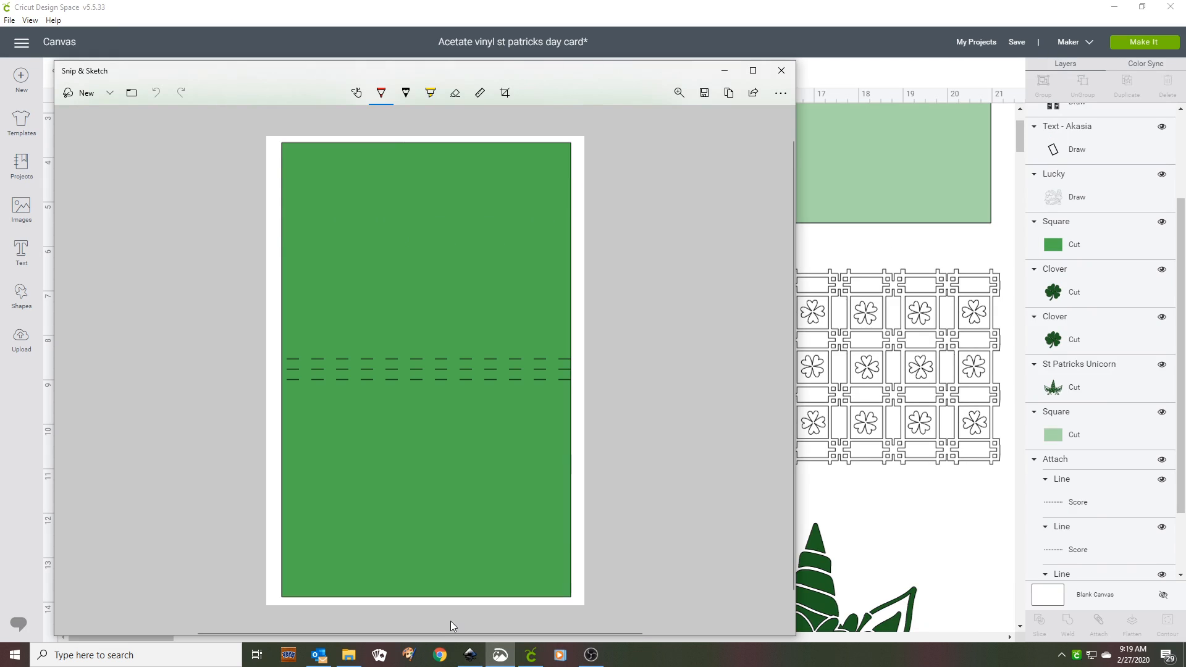
left_click(69, 93)
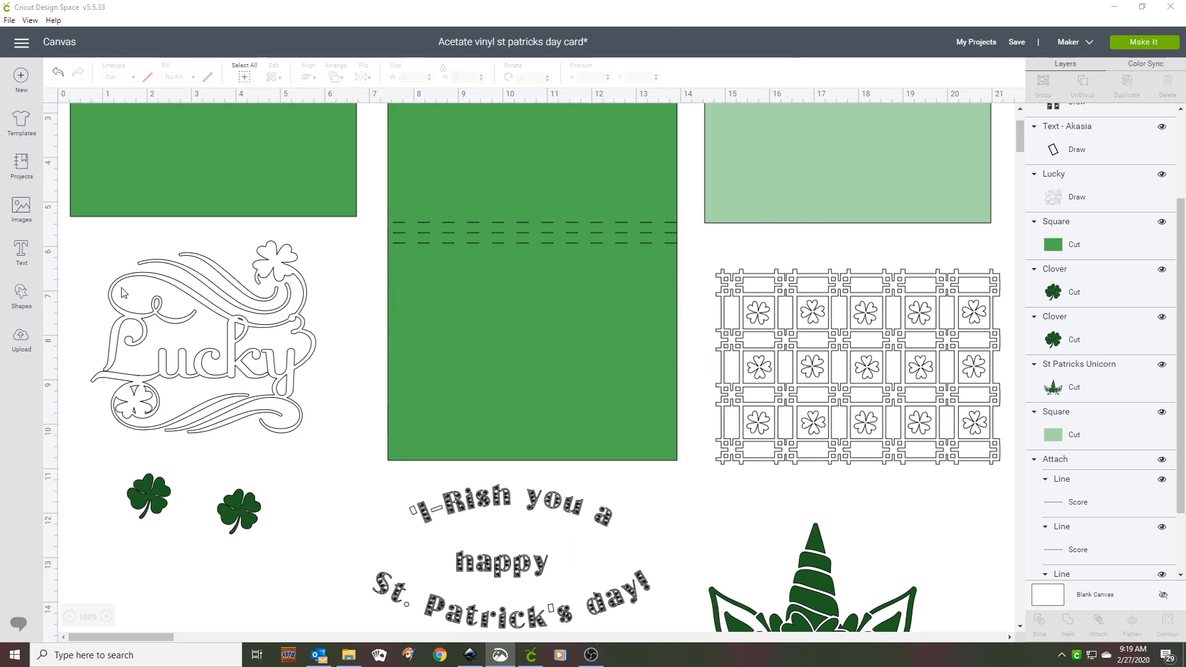
mouse_move(69, 232)
left_mouse_down()
mouse_move(321, 386)
mouse_move(357, 452)
left_mouse_up()
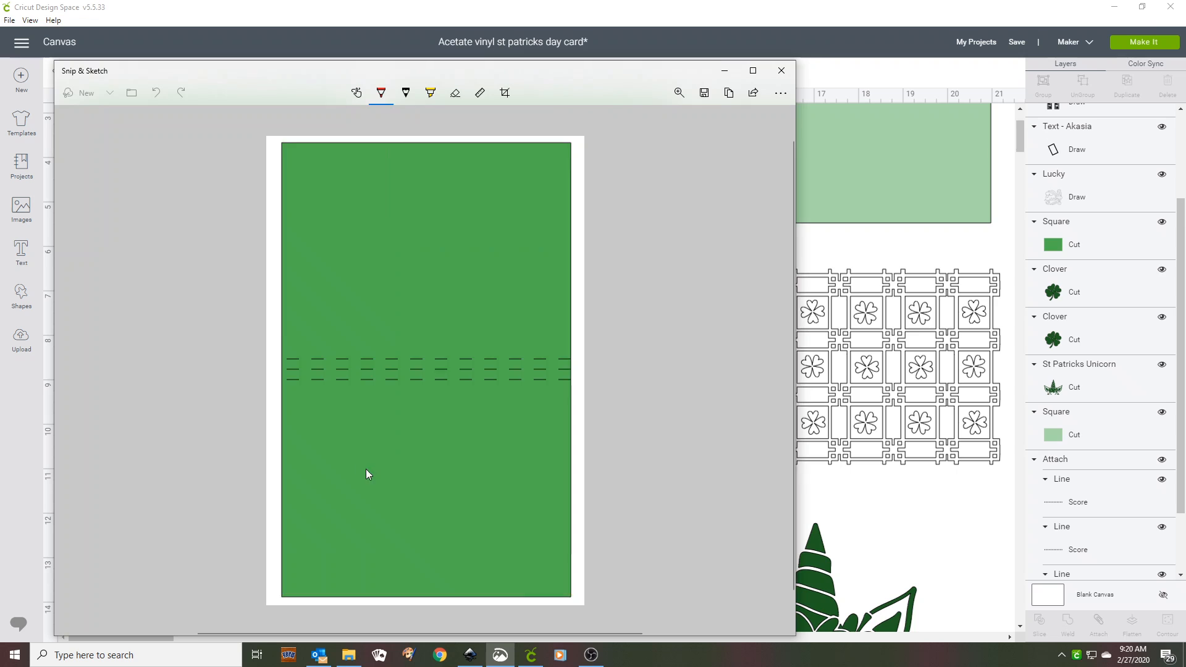
Step: Paste the Lucky capture into the Inkscape document and trace it by Colors with 2 scans
left_click(471, 655)
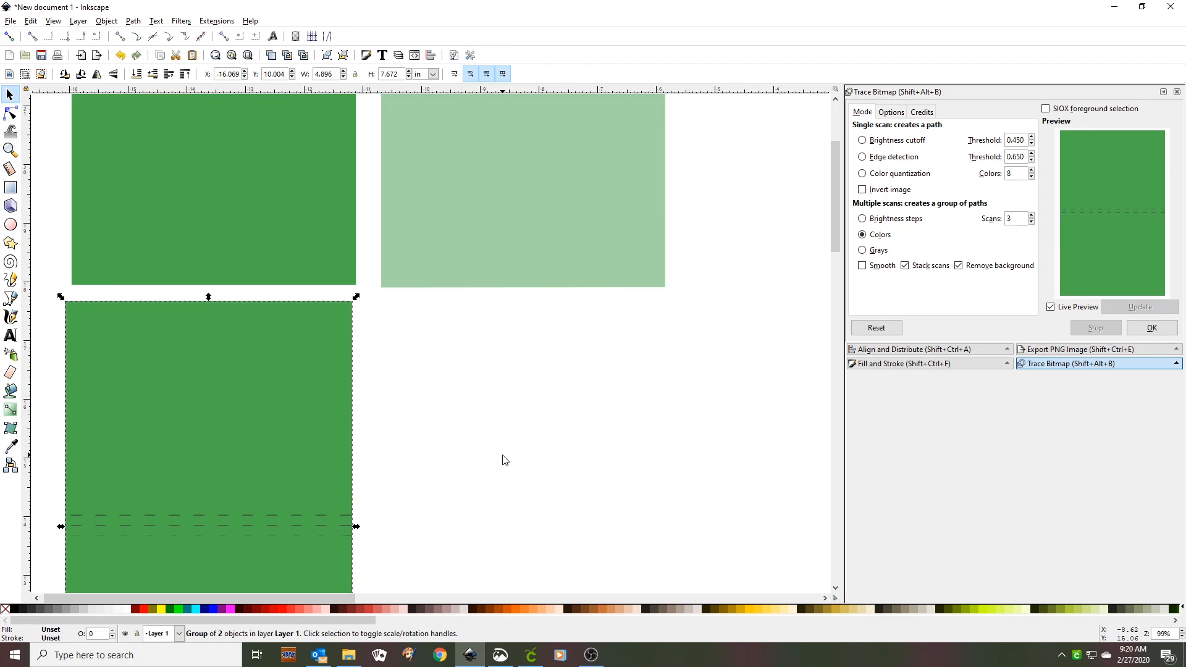
key("ctrl+v")
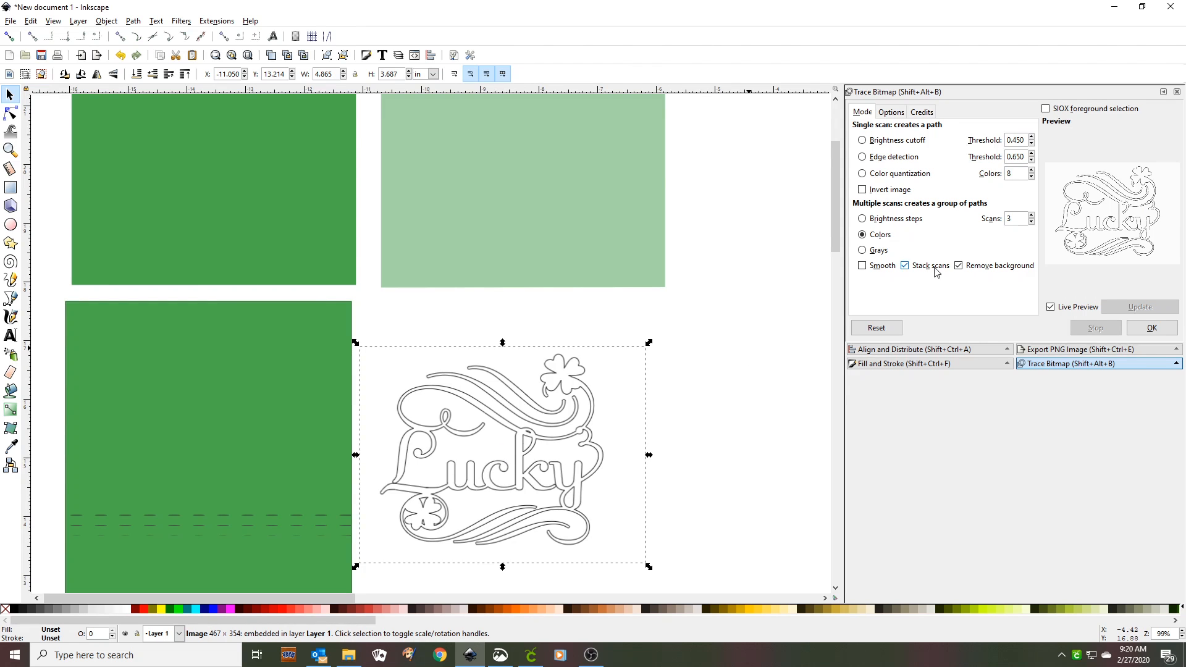
left_click(1032, 222)
left_click(1139, 328)
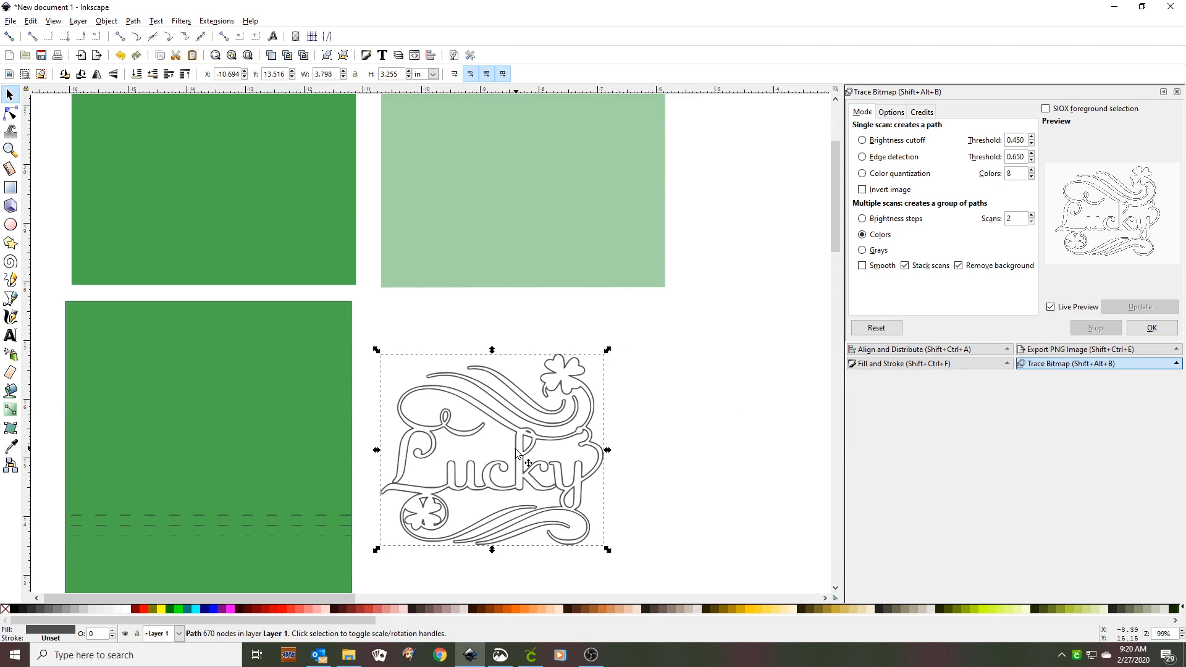
Step: Delete the original Lucky bitmap and place the traced Lucky design on the dark green rectangle
mouse_move(518, 450)
left_mouse_down()
mouse_move(635, 409)
mouse_move(751, 391)
mouse_move(531, 422)
mouse_move(523, 213)
left_mouse_up()
left_click(539, 419)
key("Delete")
scroll(537, 396, "up", 2)
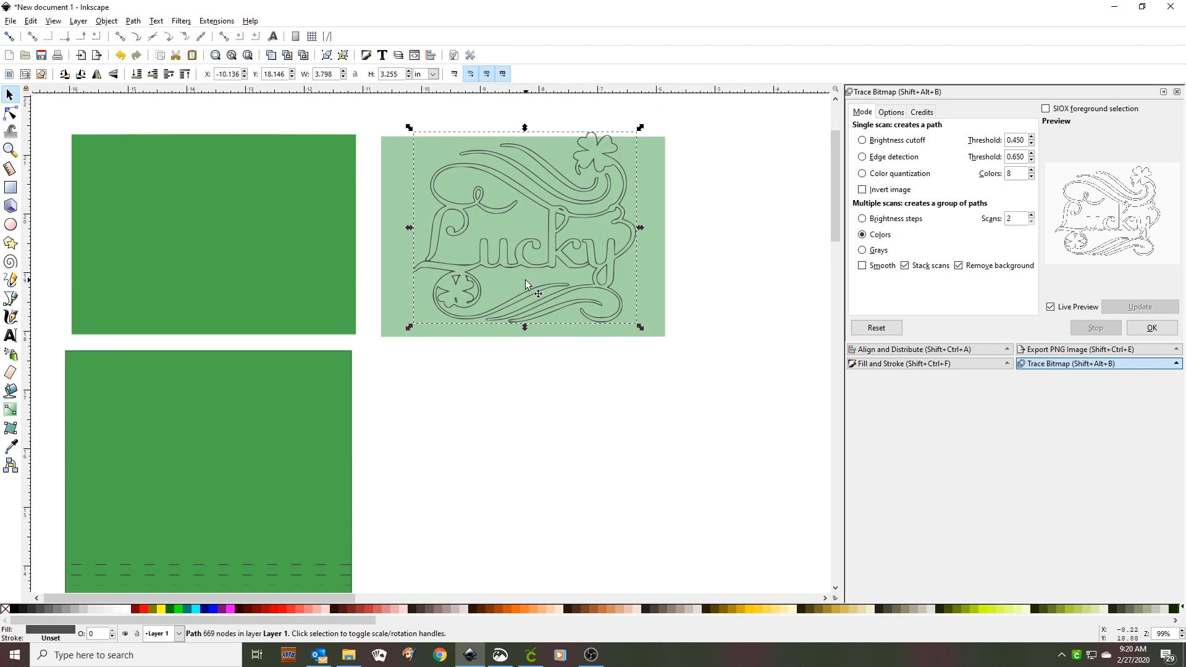
mouse_move(525, 279)
left_mouse_down()
mouse_move(299, 260)
mouse_move(451, 238)
mouse_move(520, 268)
left_mouse_up()
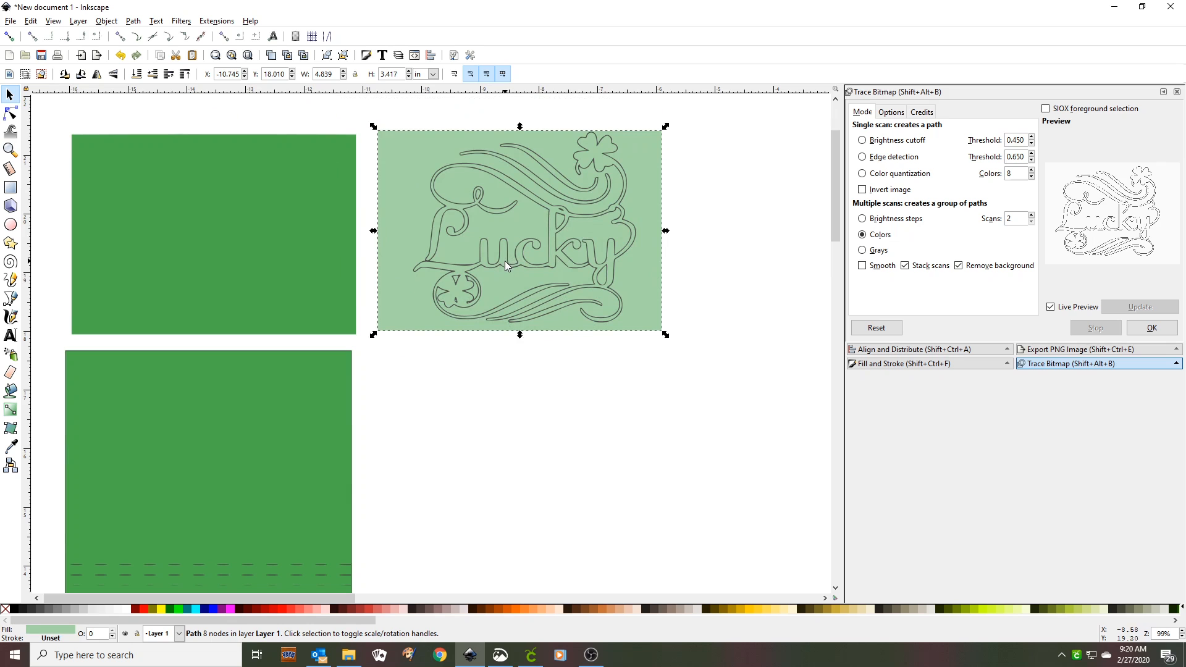
left_click_drag(503, 257, 193, 264)
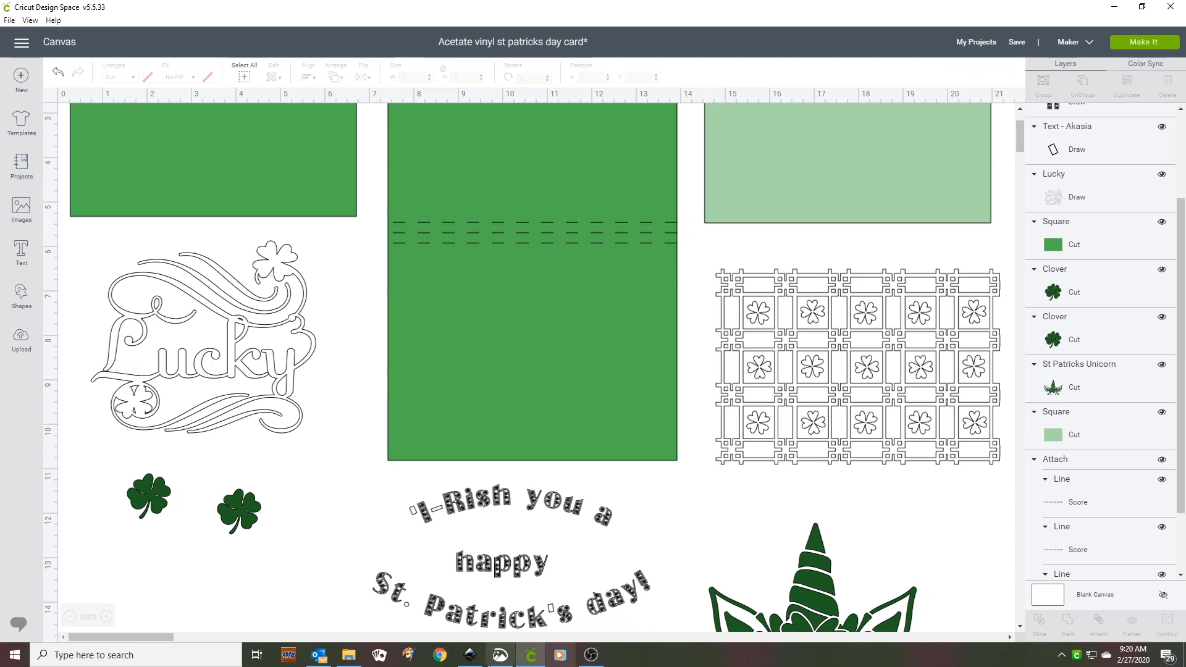
Step: Capture the shamrock lattice pattern from the Cricut canvas with Snip & Sketch
left_click(501, 657)
left_click(76, 94)
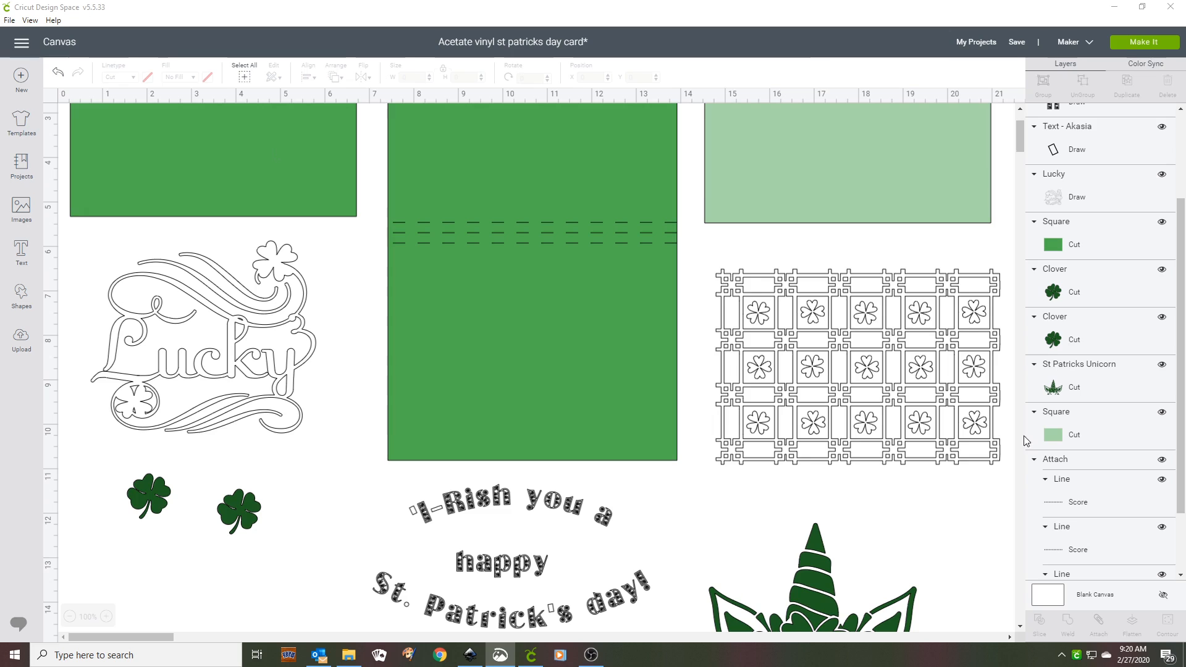
mouse_move(698, 255)
left_mouse_down()
mouse_move(873, 422)
mouse_move(1010, 488)
left_mouse_up()
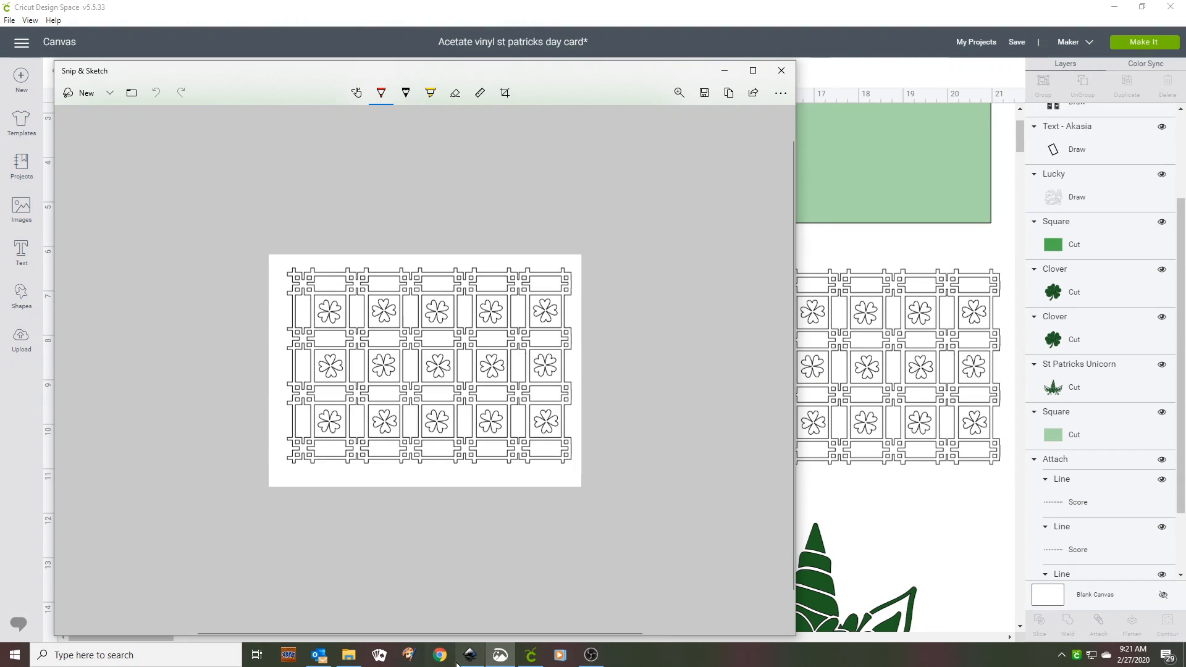
Step: Paste the lattice capture into Inkscape and trace it by Colors with 2 scans, placing the trace over the card base's upper half
left_click(470, 656)
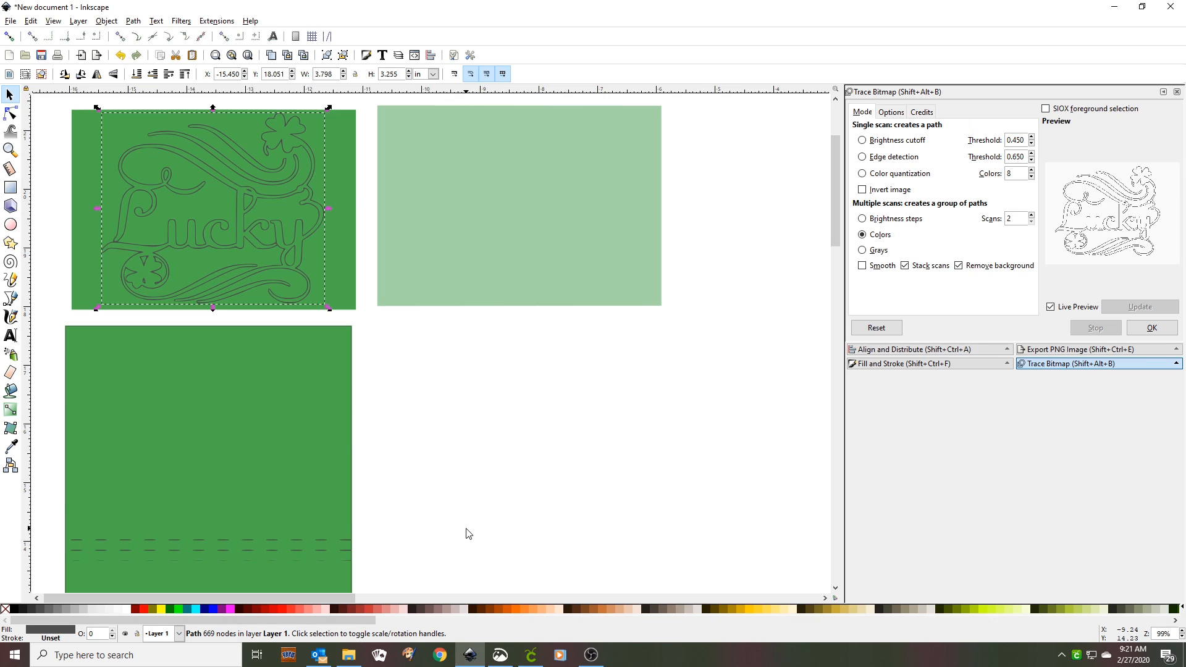
key("ctrl")
key("ctrl+v")
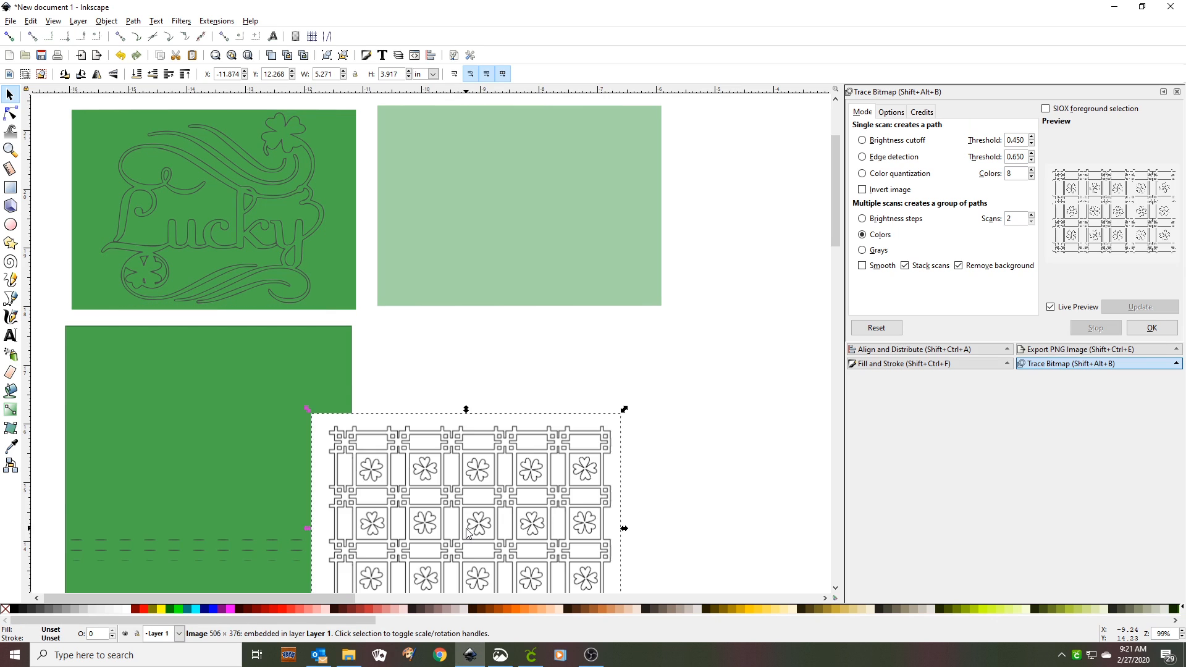
left_click(1152, 327)
mouse_move(521, 529)
left_mouse_down()
mouse_move(499, 303)
mouse_move(459, 188)
mouse_move(143, 405)
left_mouse_up()
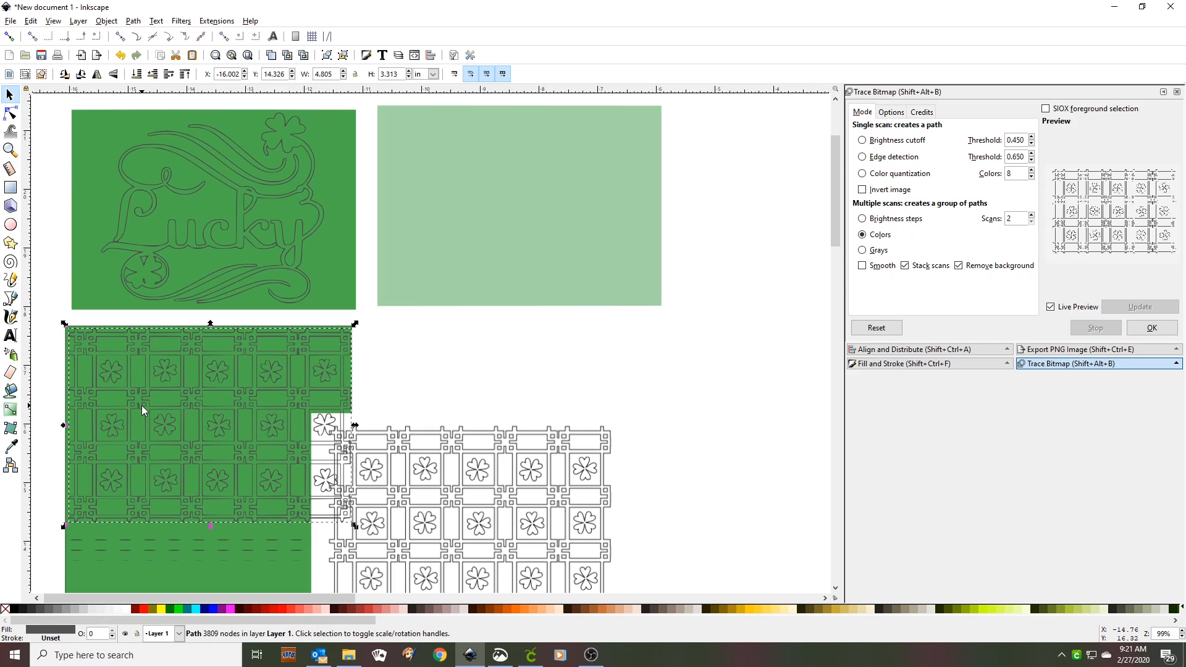
Step: Delete the original lattice bitmap and switch back to Cricut Design Space
left_click(487, 487)
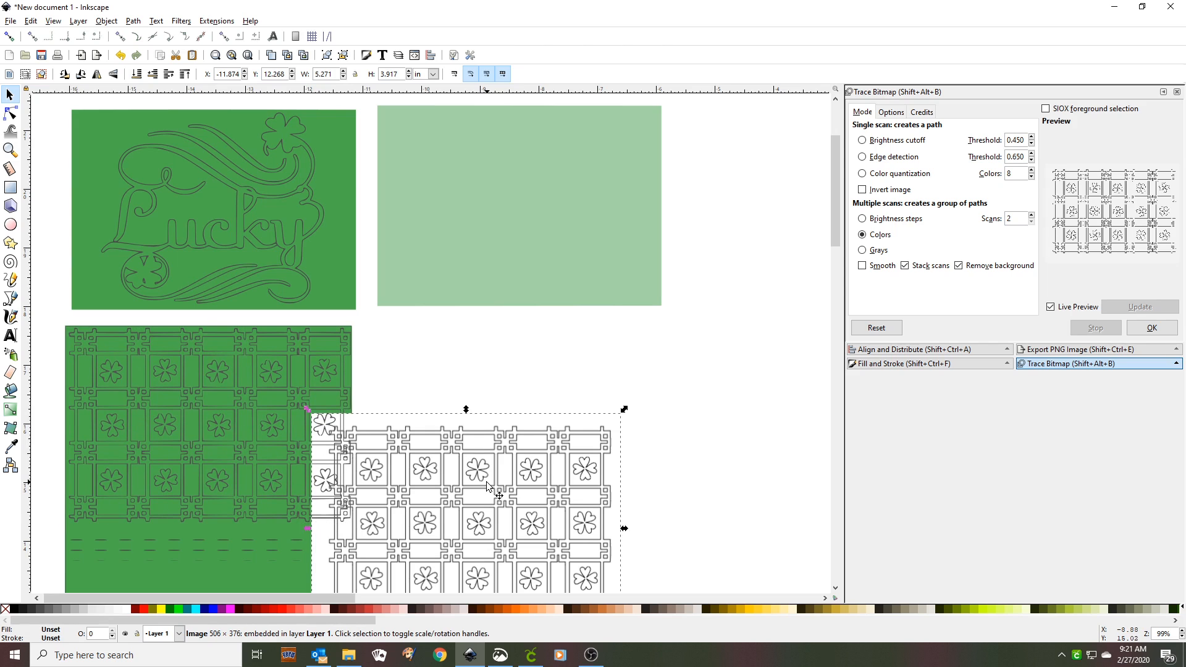
key("Delete")
scroll(501, 451, "down", 2)
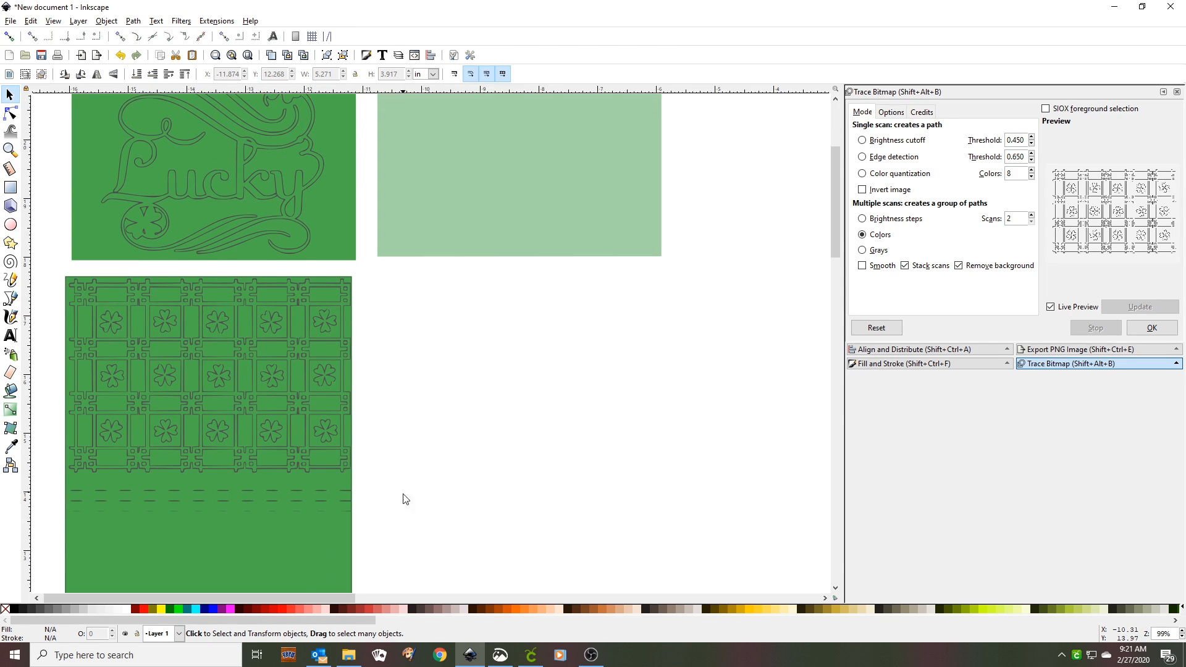
key("alt+Tab")
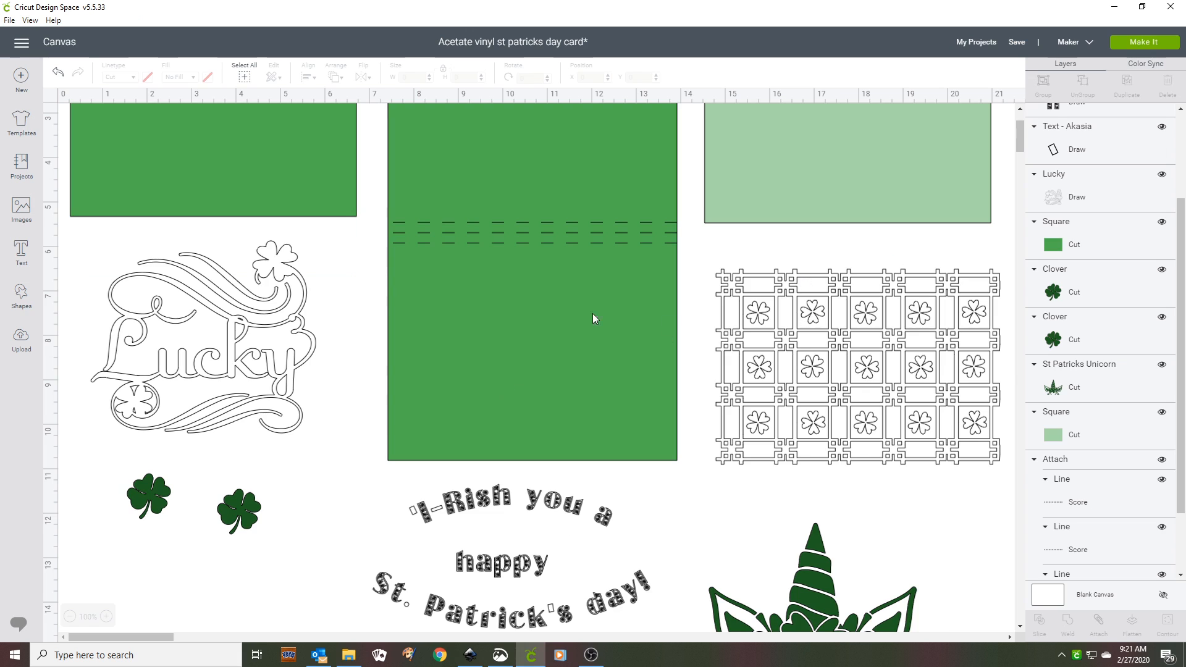
left_click_drag(87, 453, 202, 543)
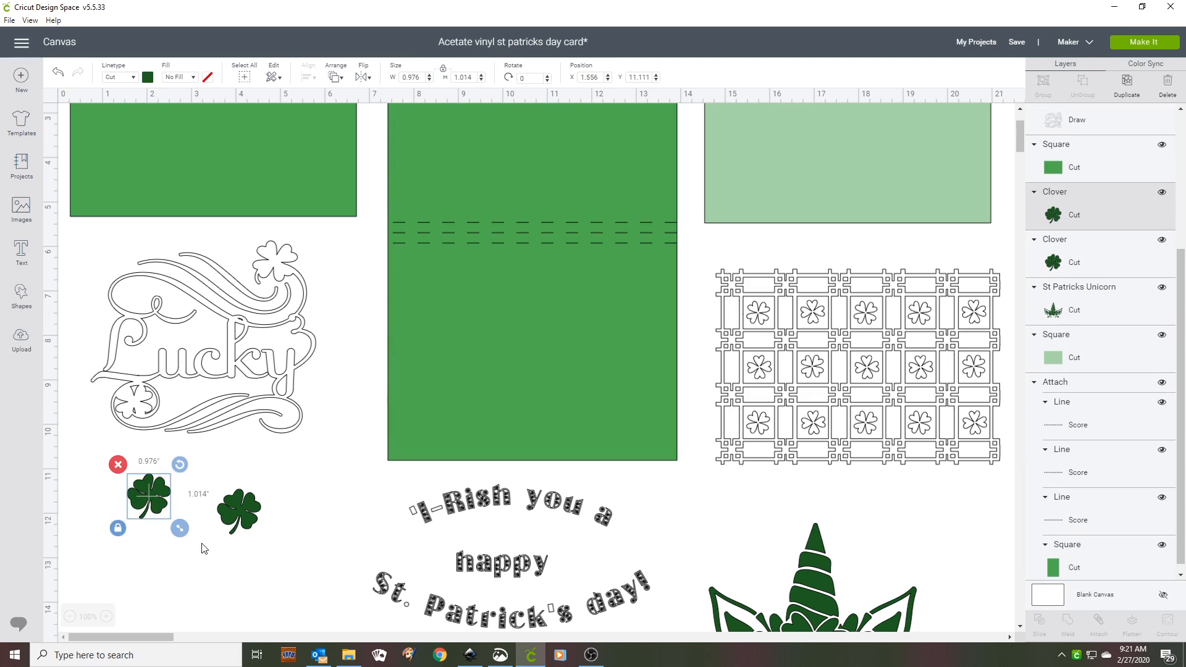
left_click(191, 541)
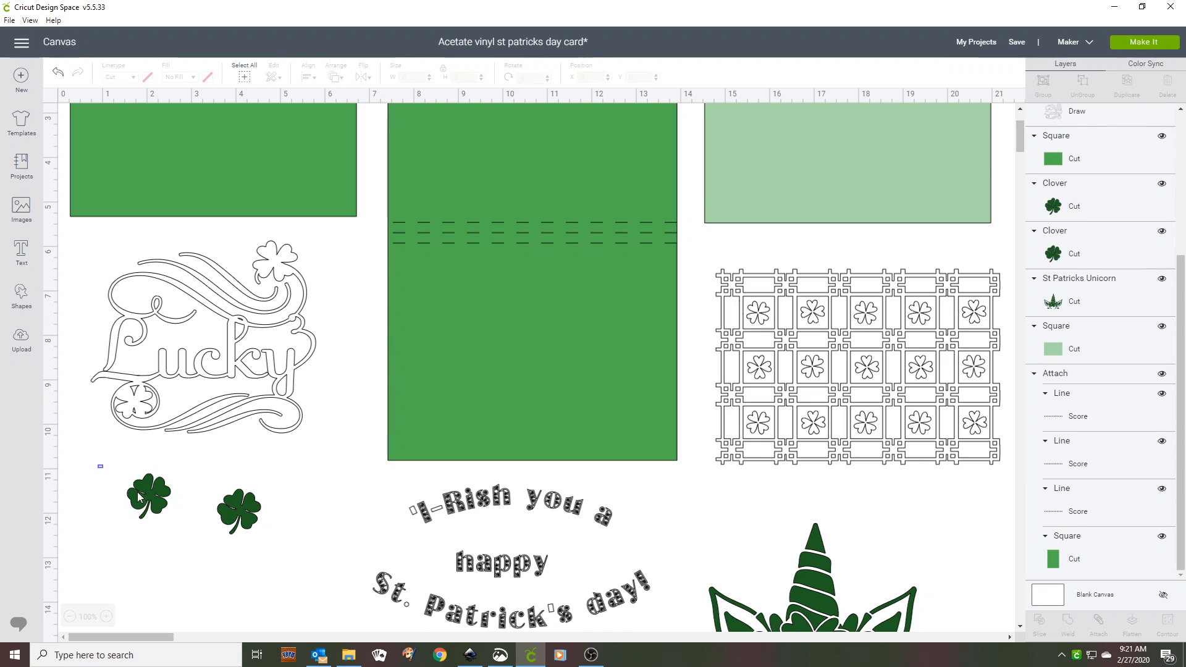
left_click_drag(137, 492, 186, 541)
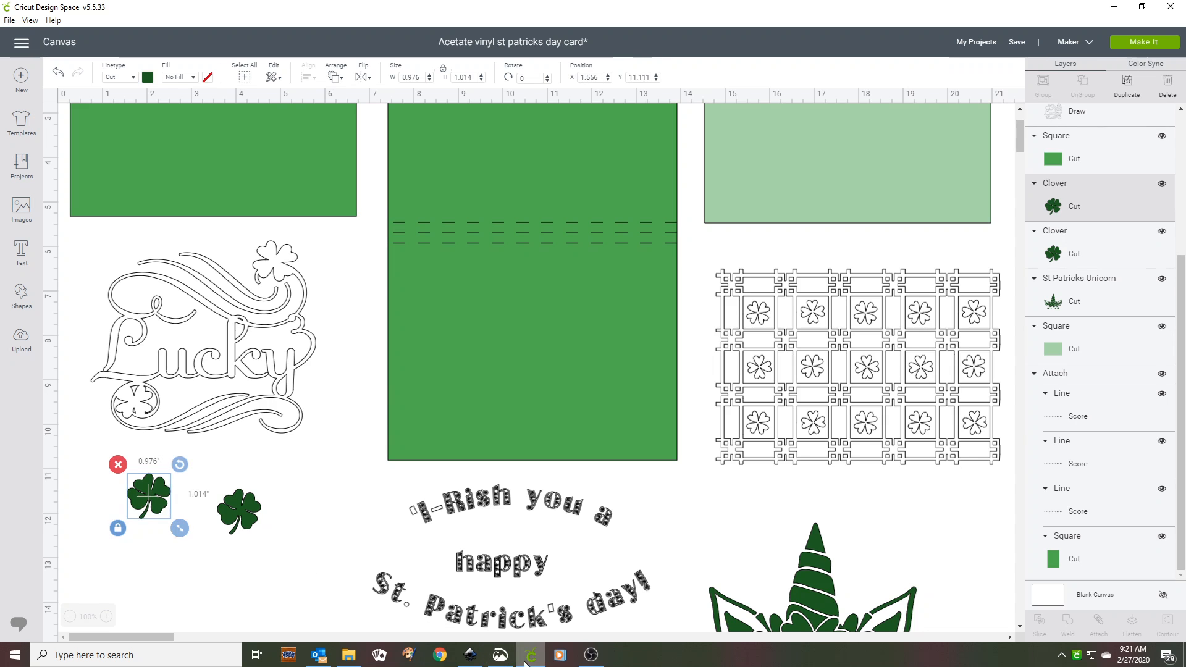
key("super+shift+s")
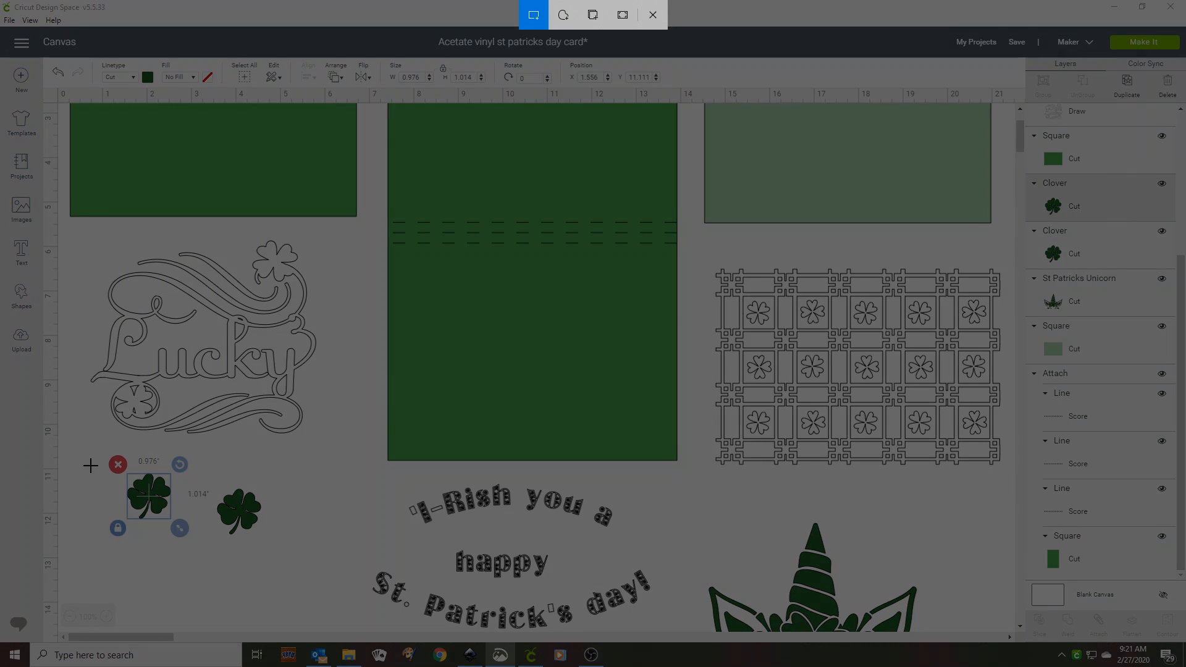
mouse_move(81, 456)
left_mouse_down()
mouse_move(141, 484)
mouse_move(212, 547)
left_mouse_up()
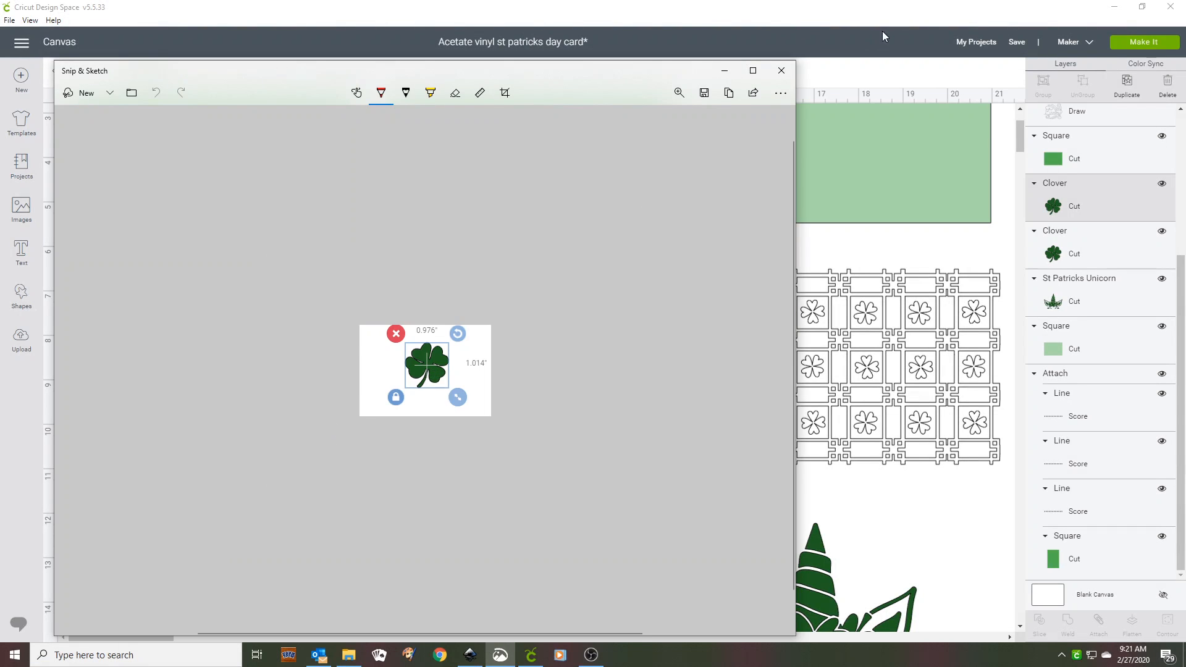
left_click(782, 72)
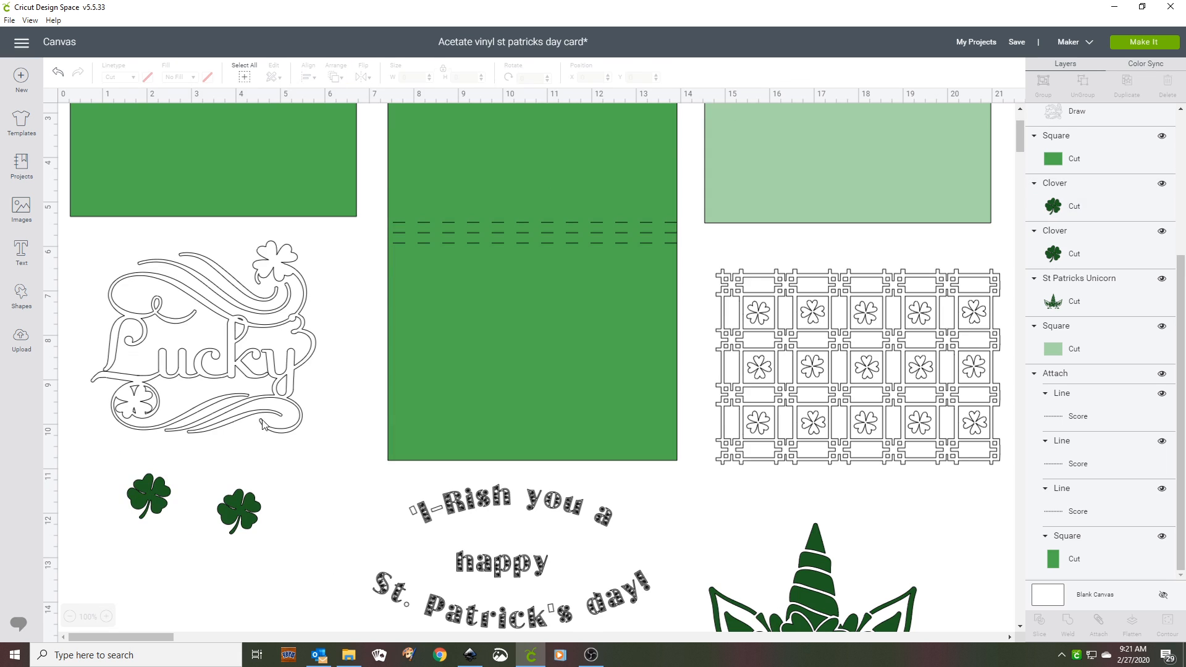
Step: Capture the first clover from the Cricut canvas with Snip & Sketch, without selection handles, and paste it into Inkscape
left_click(501, 655)
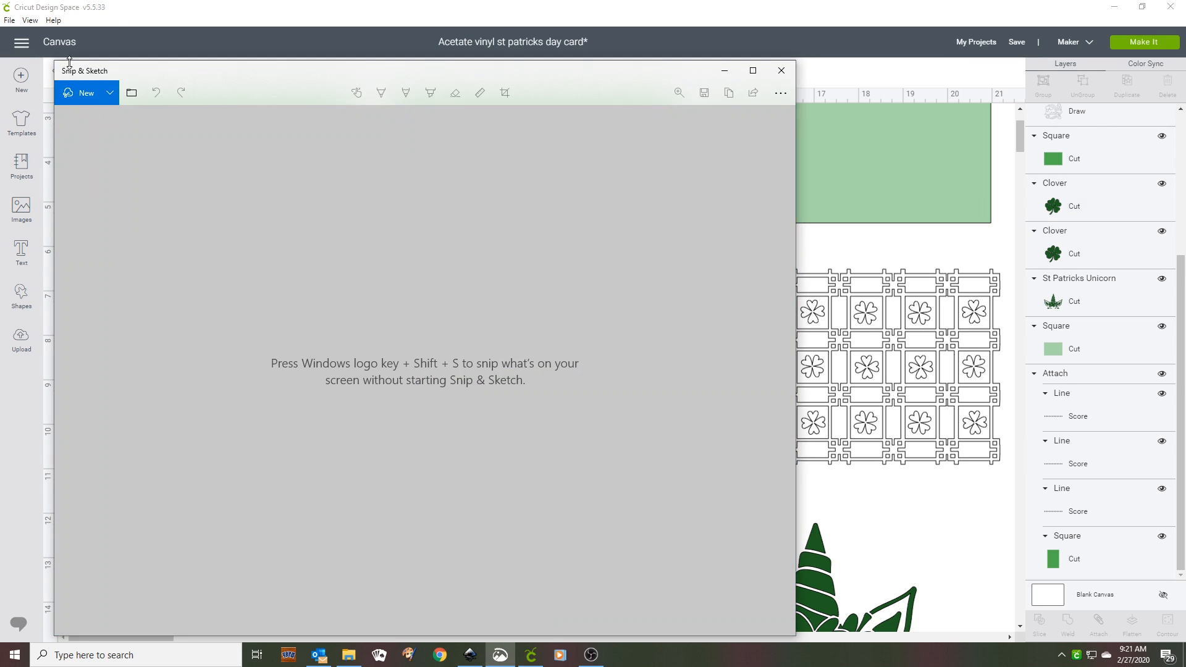
left_click(80, 94)
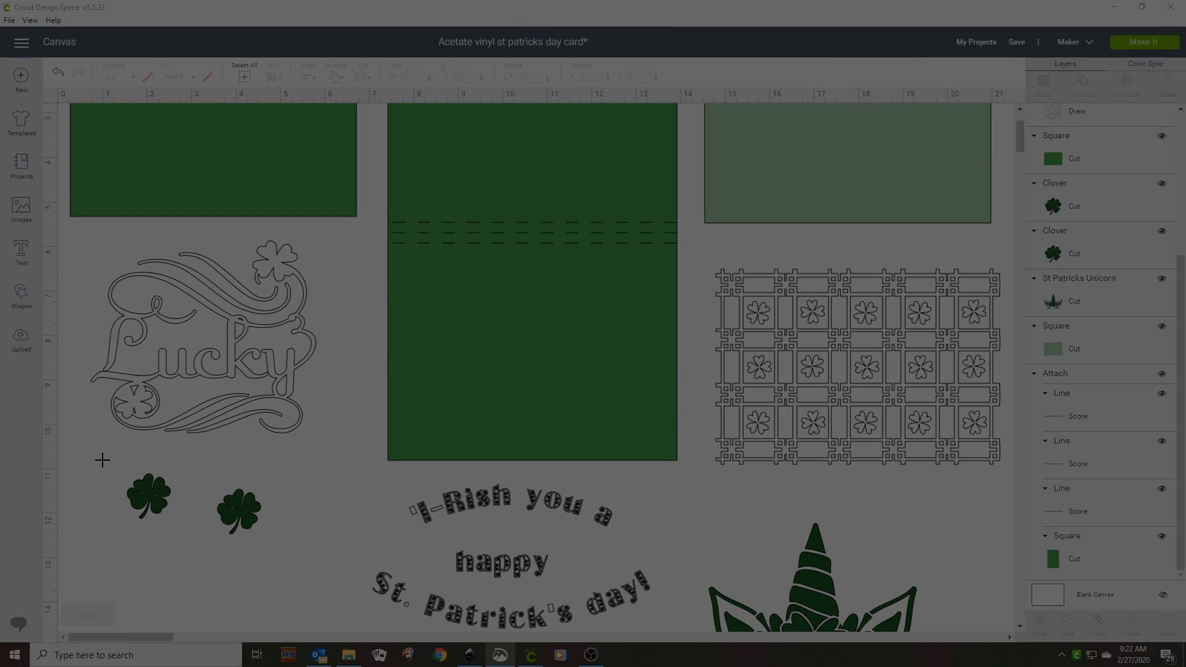
left_click_drag(100, 461, 194, 556)
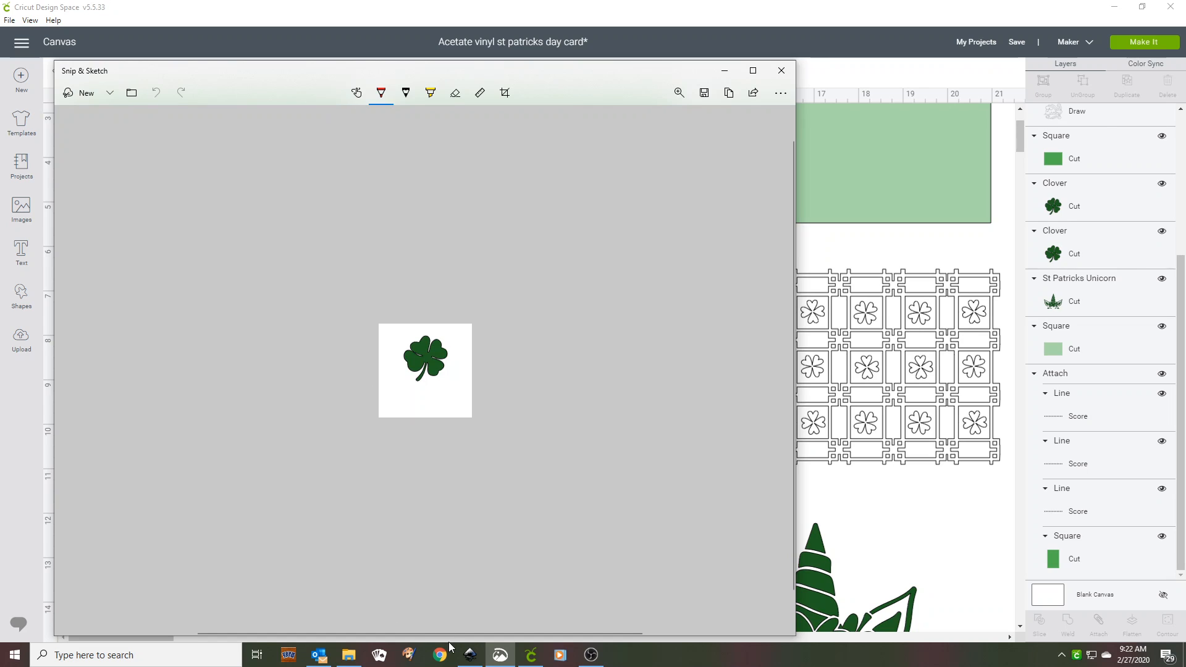
left_click(469, 660)
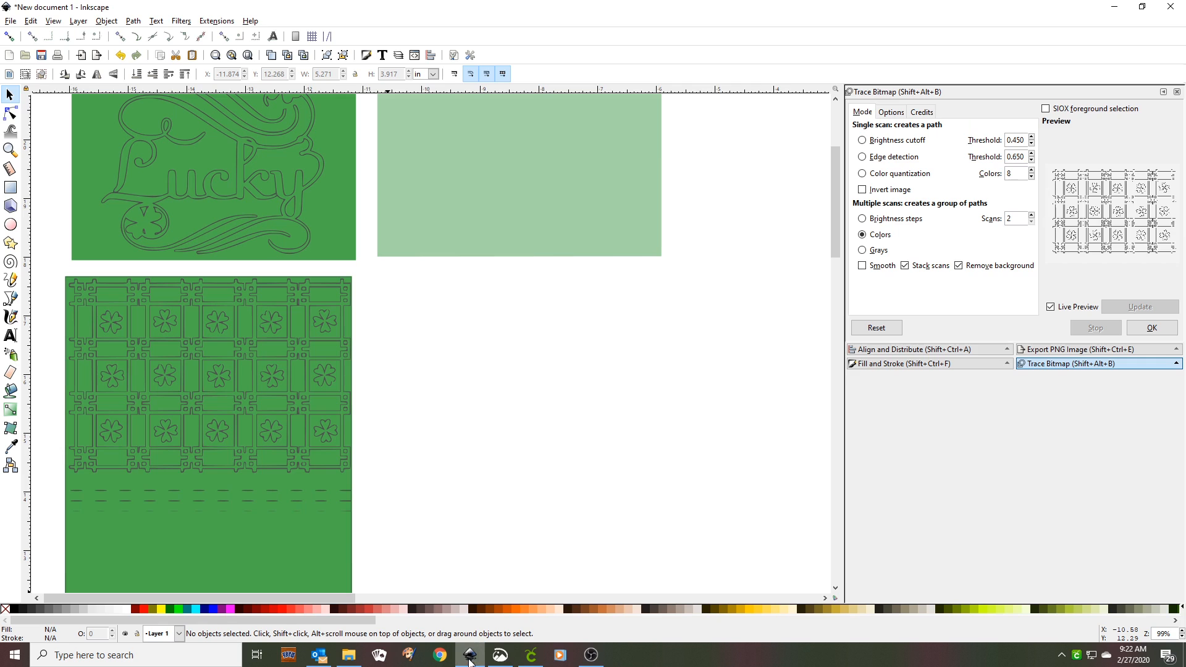
key("ctrl")
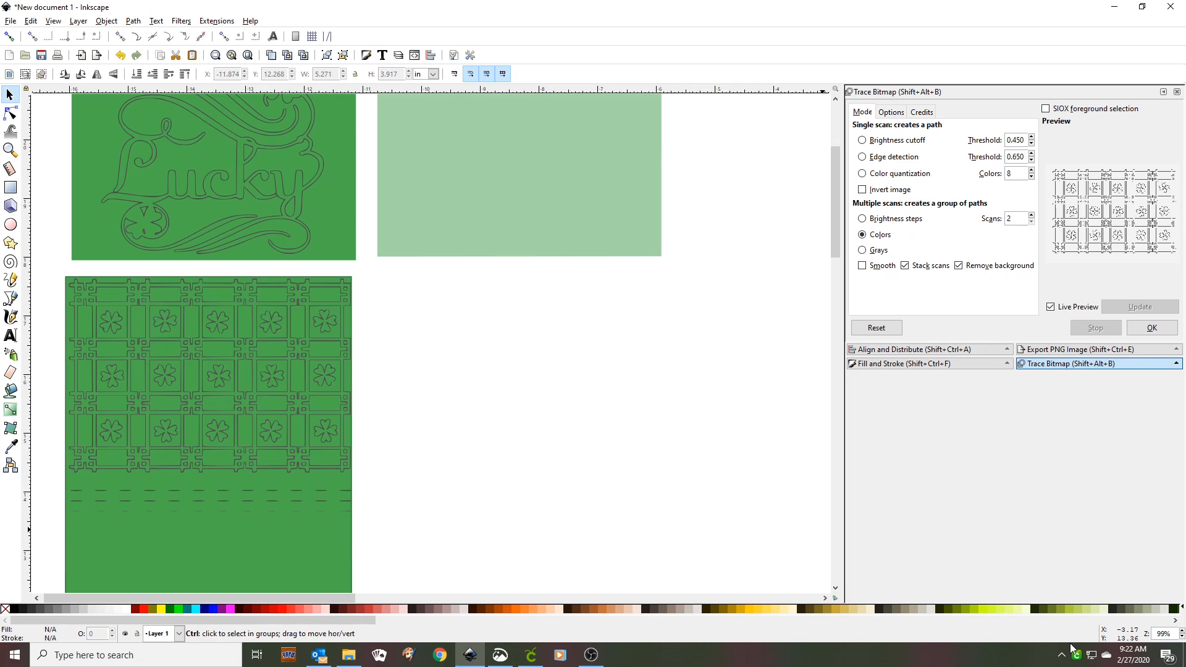
key("ctrl+v")
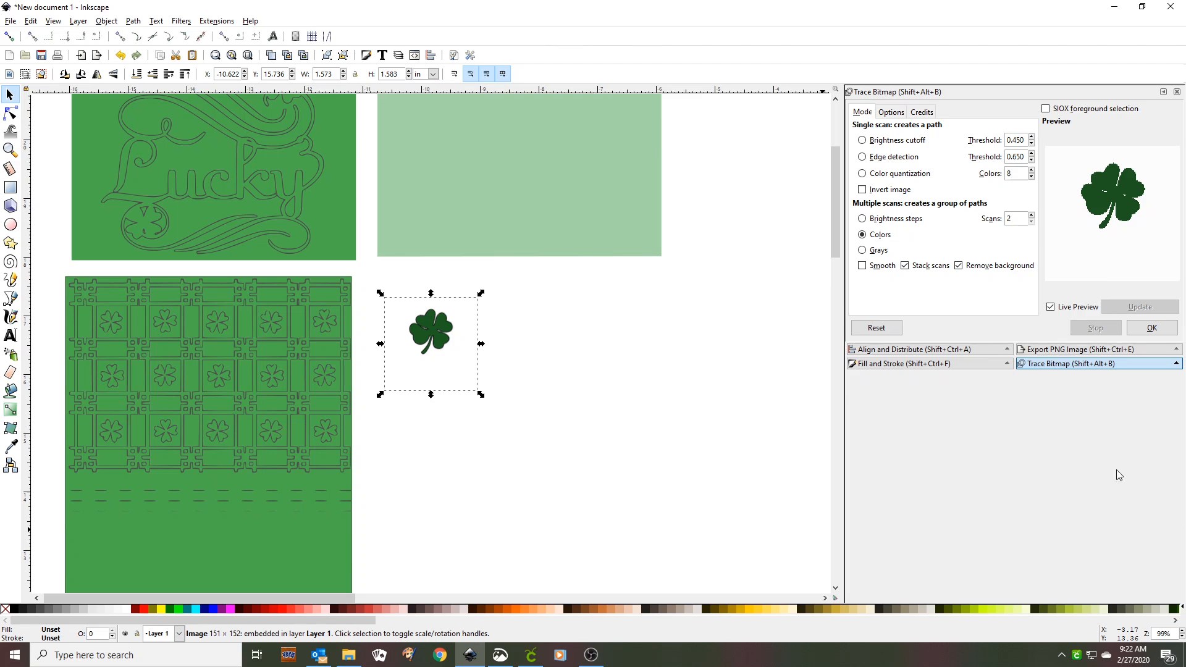
Step: Trace the small clover bitmap by Colors with 2 scans, move the trace aside, and delete both the trace and the bitmap
left_click(1153, 327)
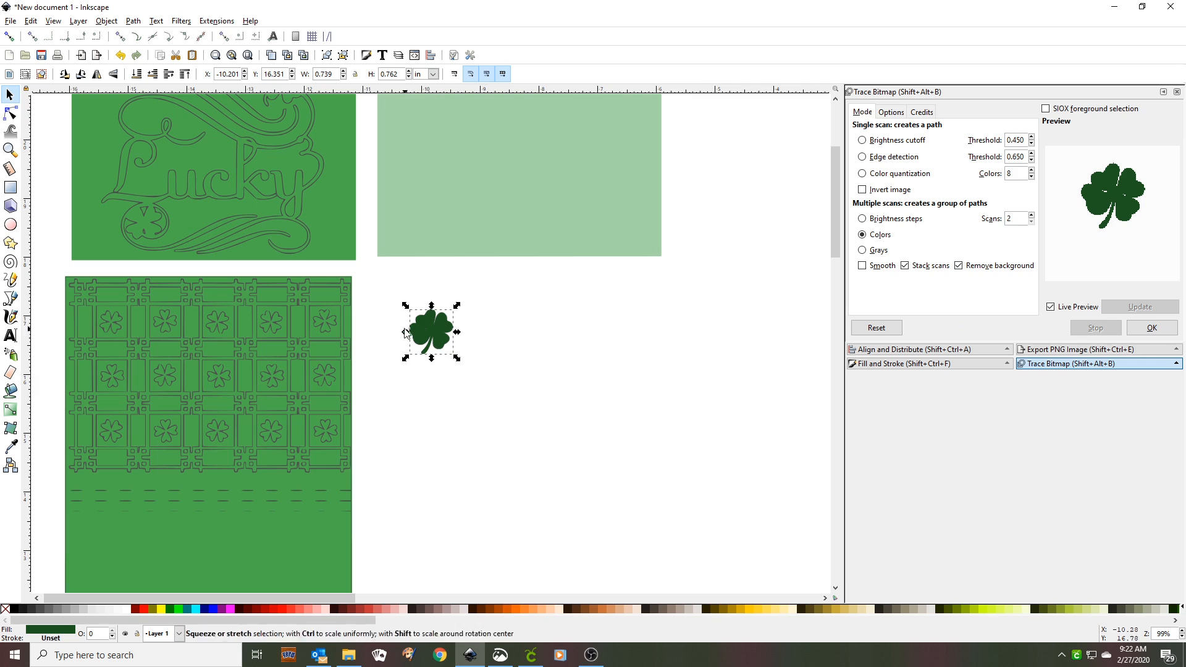
left_click_drag(422, 330, 526, 365)
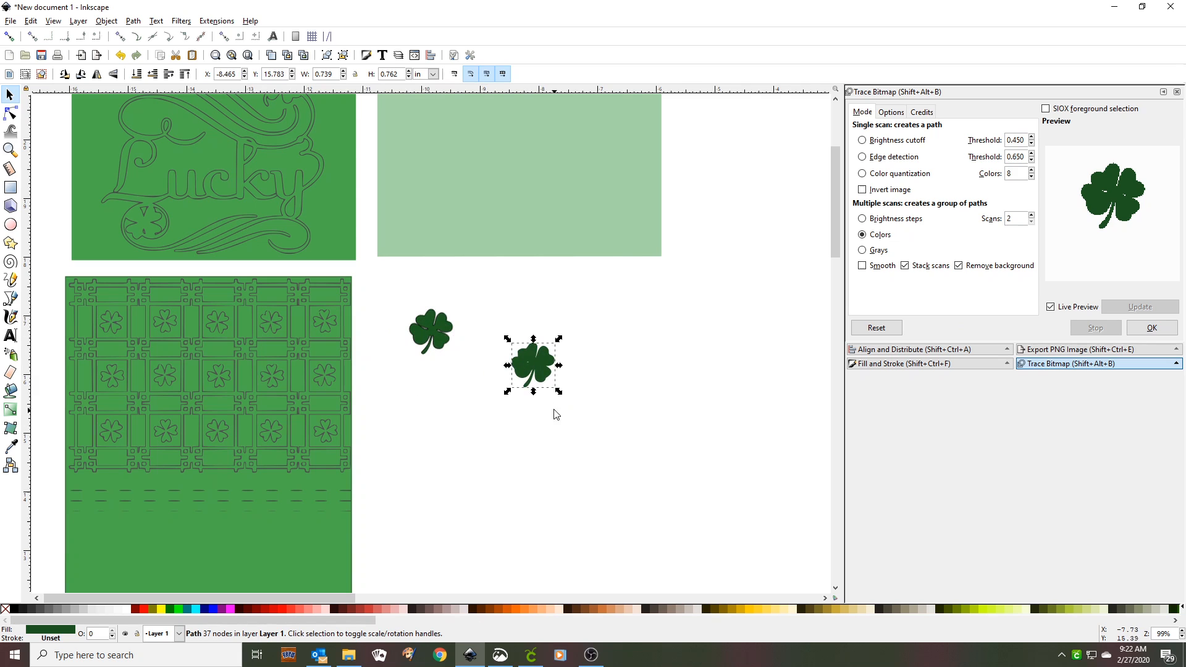
key("Delete")
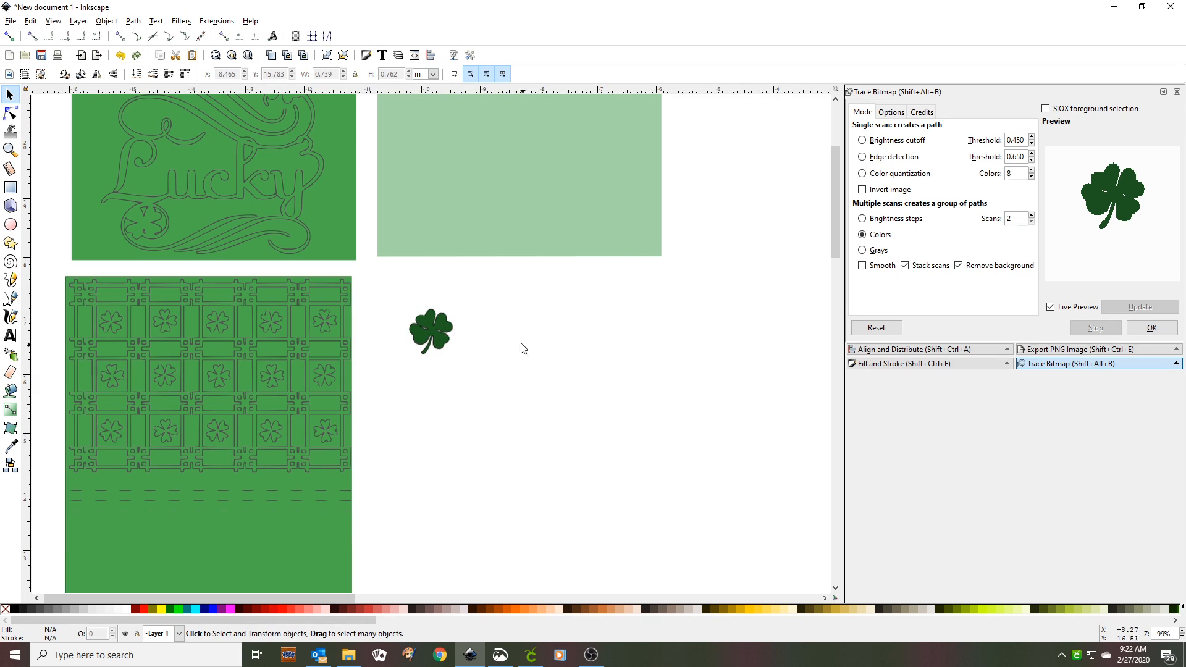
left_click(413, 324)
key("Delete")
Step: Switch back to Cricut Design Space and capture an enlarged view of the first clover with Snip & Sketch
left_click(537, 660)
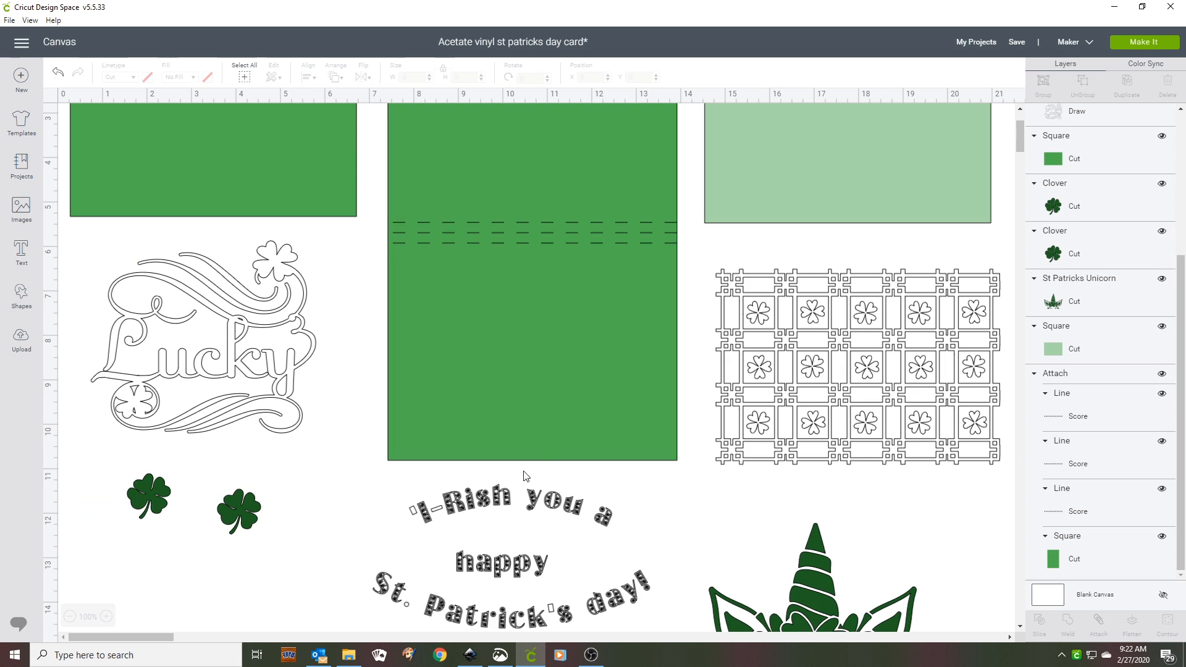
scroll(539, 460, "down", 1)
scroll(538, 458, "down", 3)
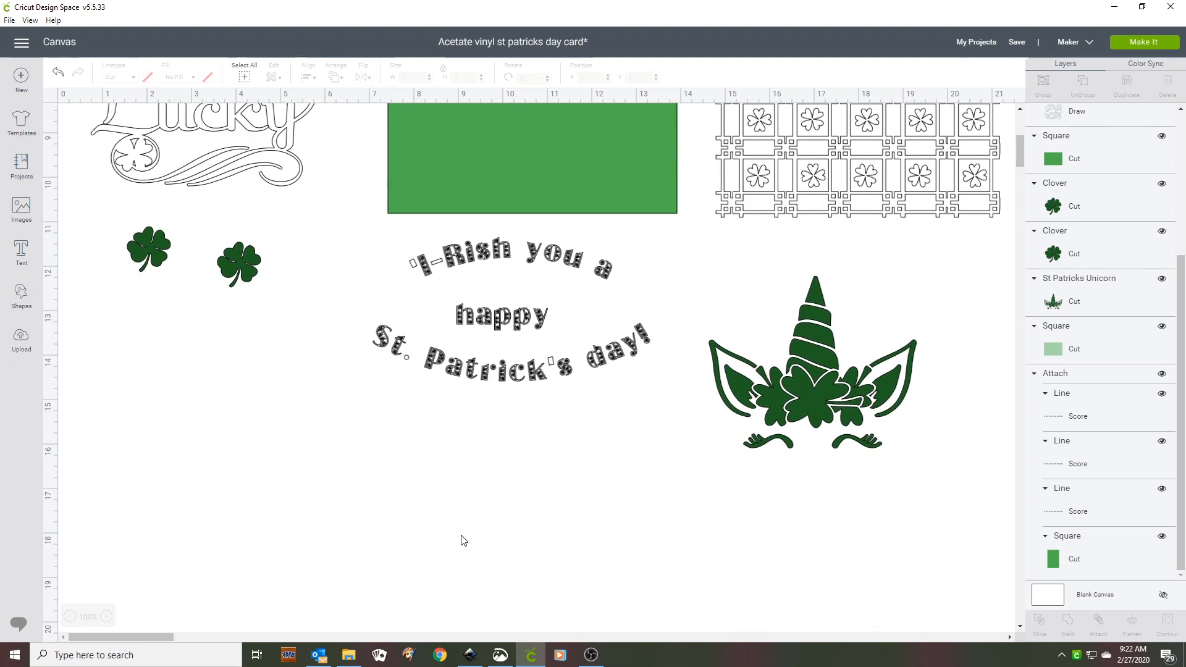
left_click(106, 617)
left_click(106, 617)
scroll(154, 587, "down", 10)
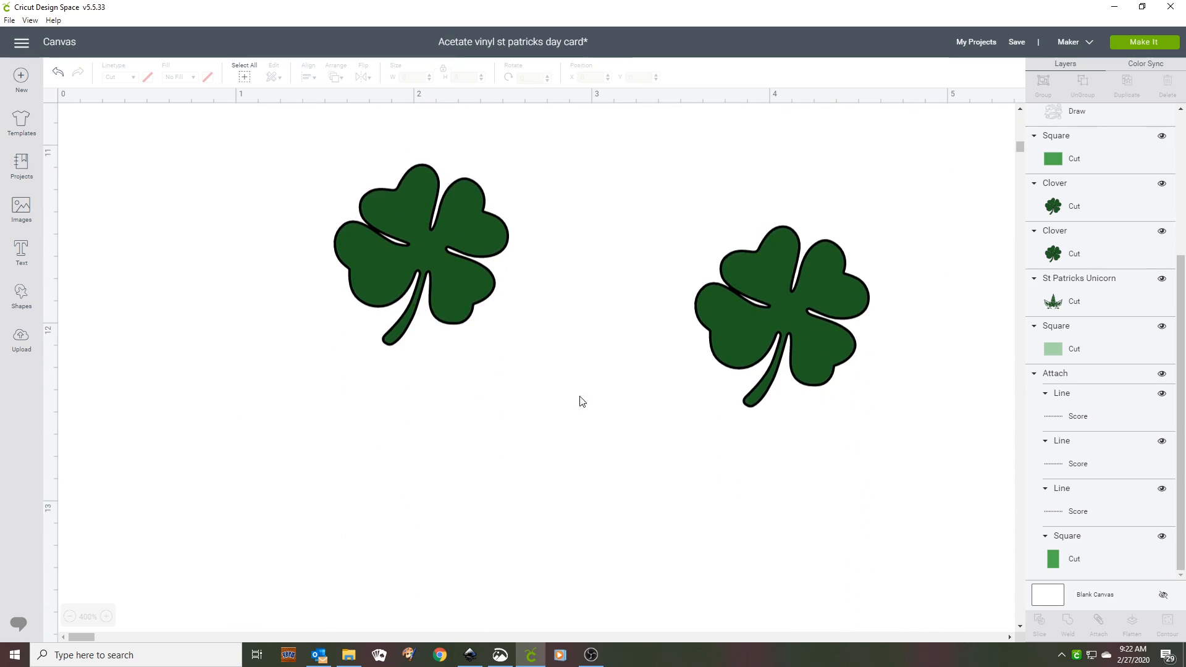
left_click(501, 655)
left_click(80, 93)
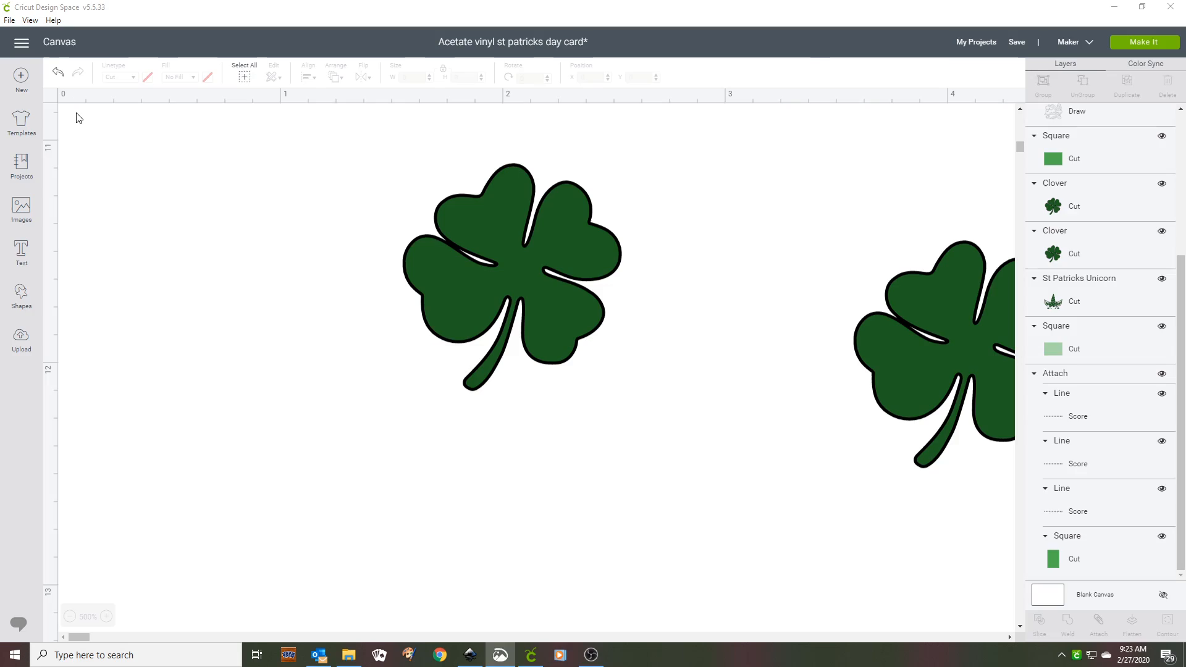
left_click_drag(272, 133, 695, 505)
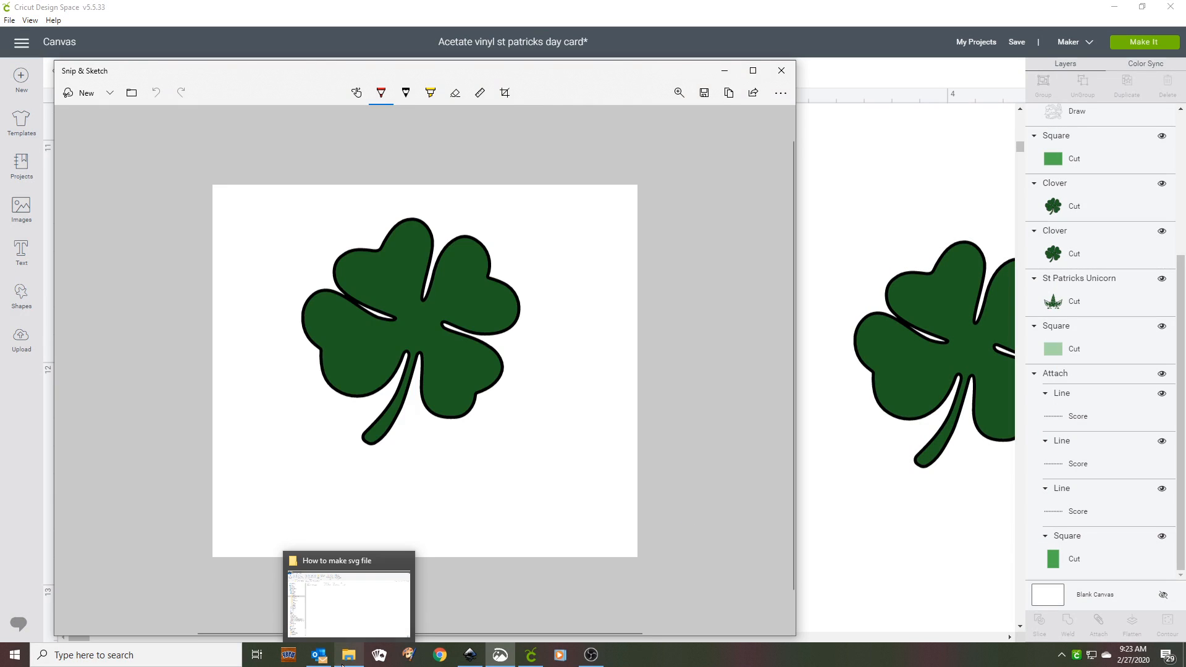
Step: Paste the enlarged clover capture into Inkscape, trace it by Colors with 2 scans, and move the trace off the bitmap
left_click(472, 656)
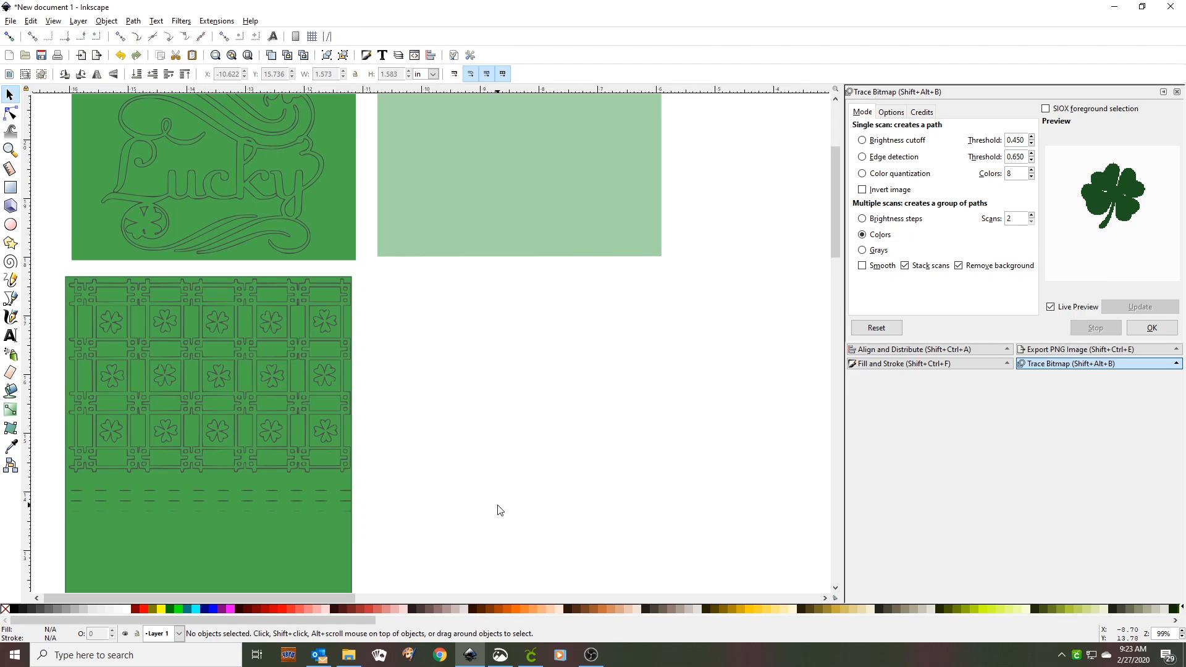
key("ctrl+v")
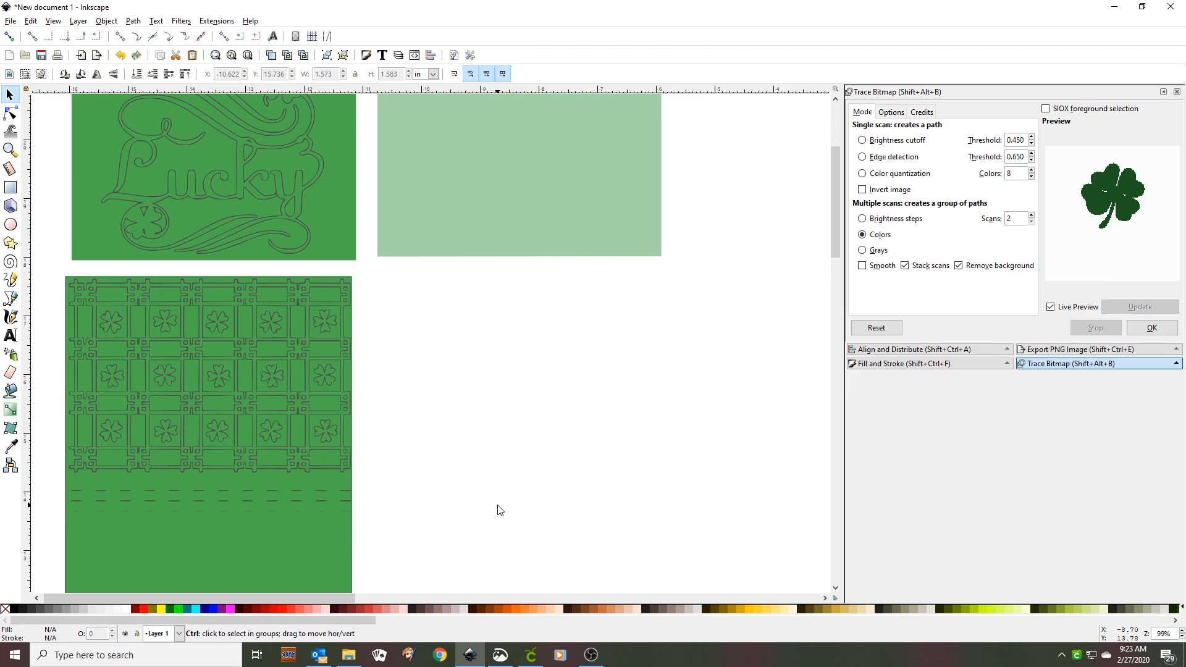
left_click(1152, 327)
mouse_move(424, 474)
left_mouse_down()
mouse_move(558, 413)
mouse_move(622, 413)
left_mouse_up()
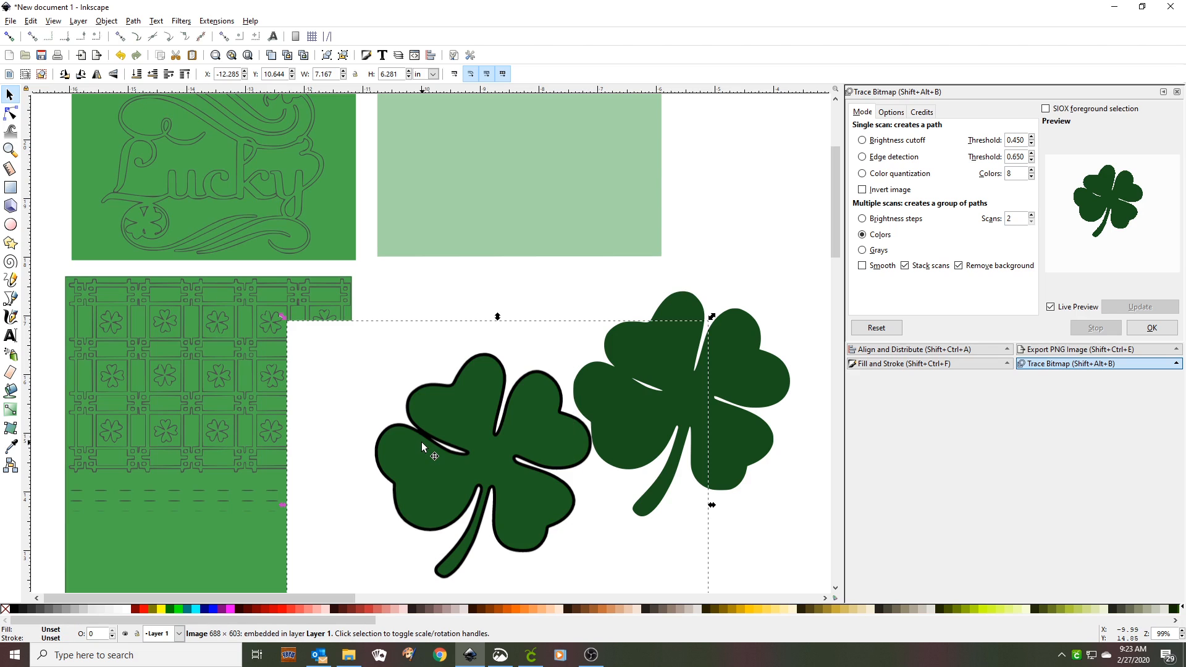
Step: Delete the original clover bitmap and move the traced clover next to the card base with the lattice pattern
key("Delete")
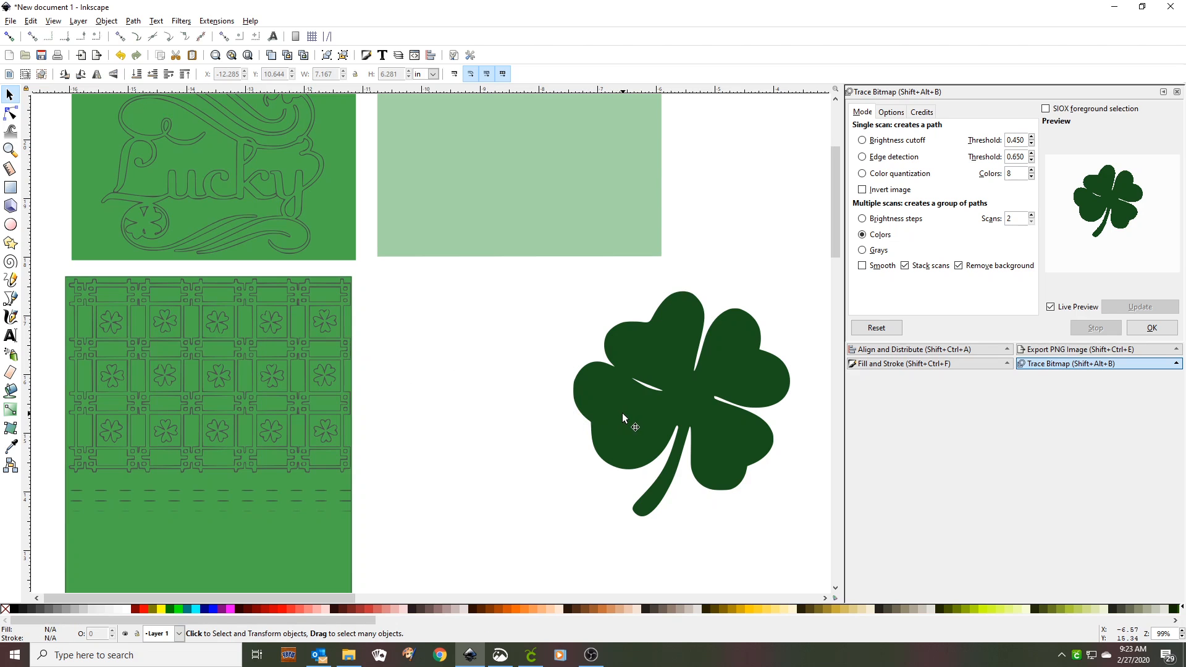
left_click_drag(623, 413, 495, 407)
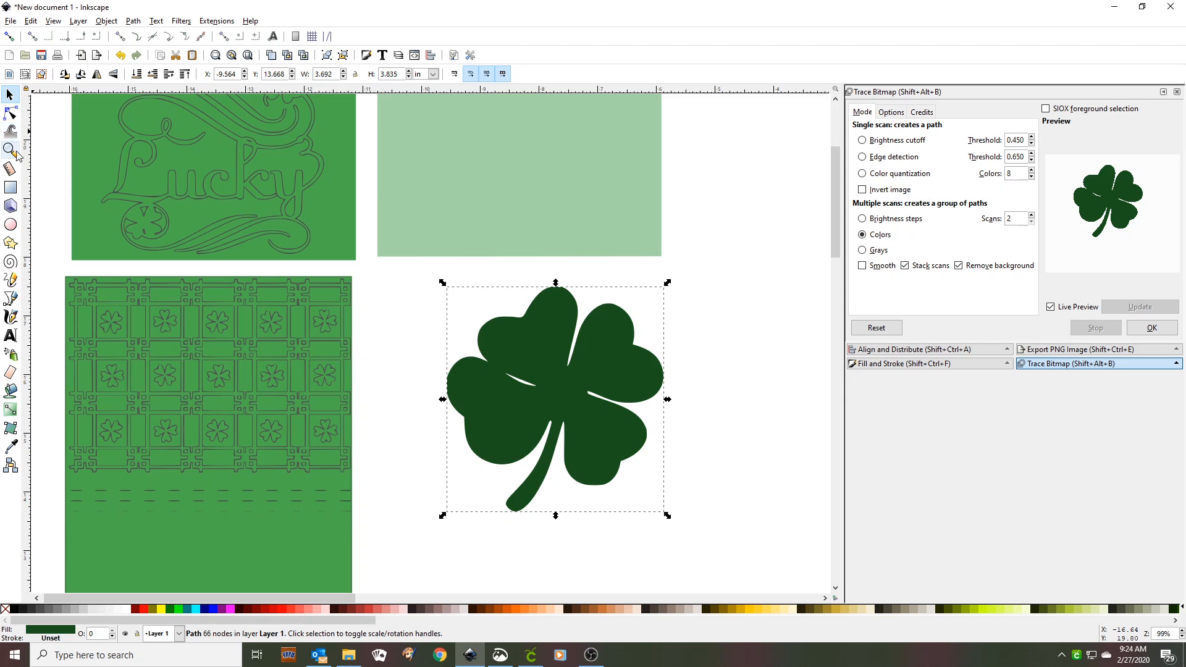
key("Escape")
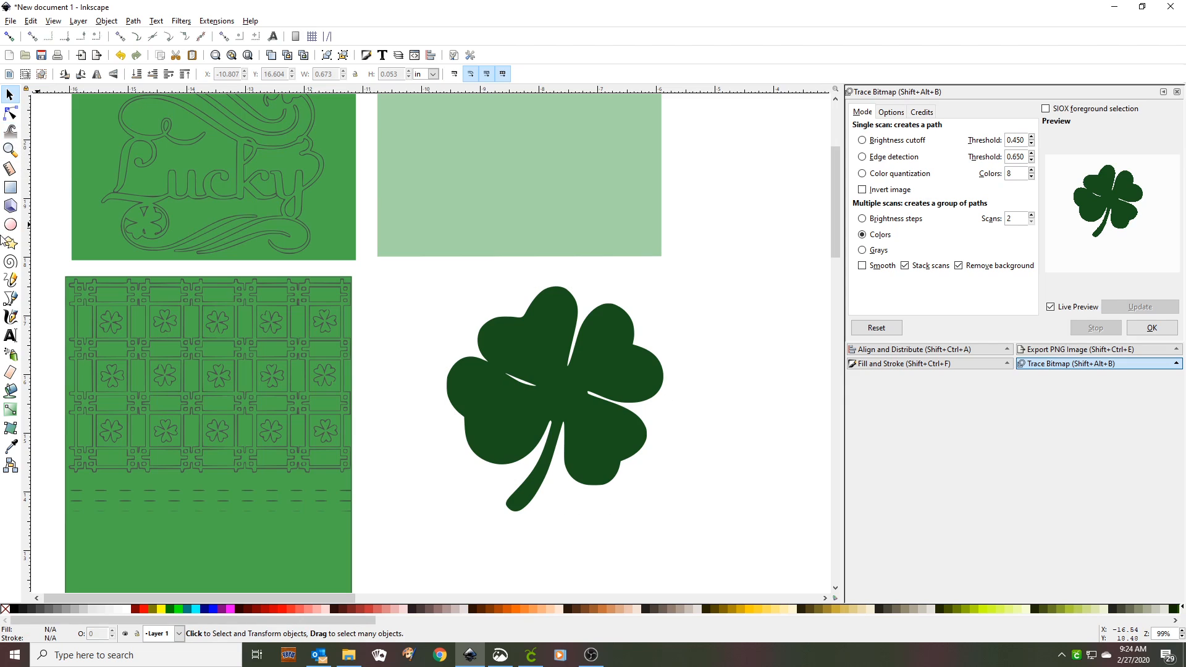
Step: Draw a thin horizontal blue rectangle about 1.3 in wide and 0.03 in high beside the clover's upper left leaf
left_click(10, 189)
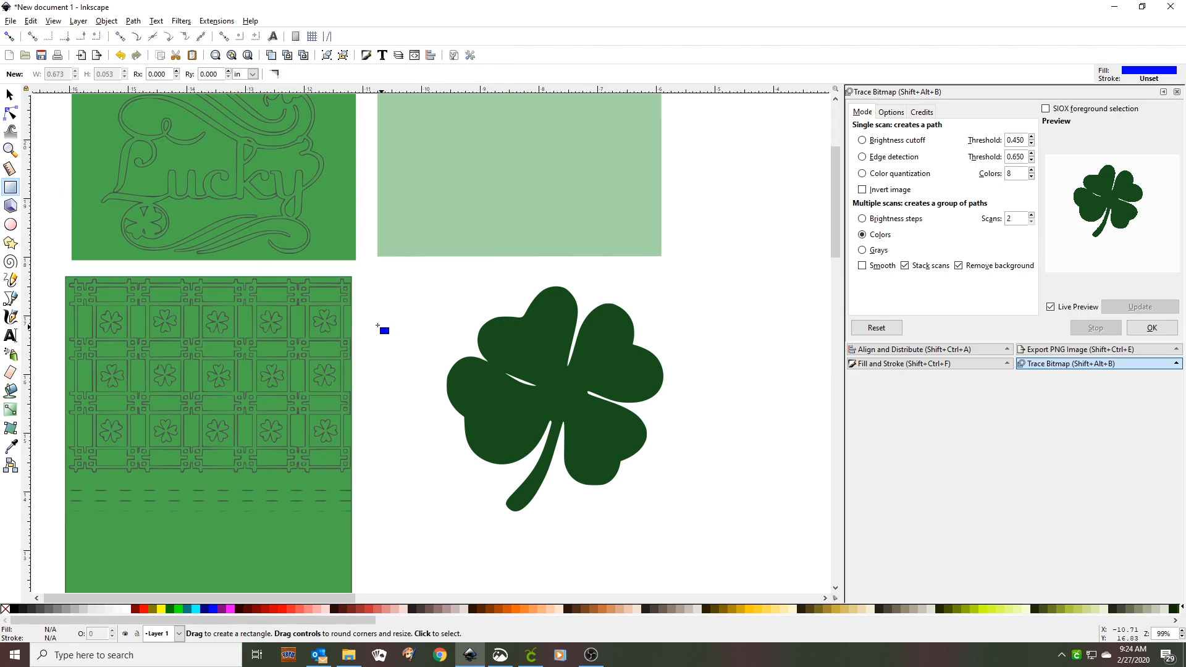
left_click_drag(370, 307, 445, 306)
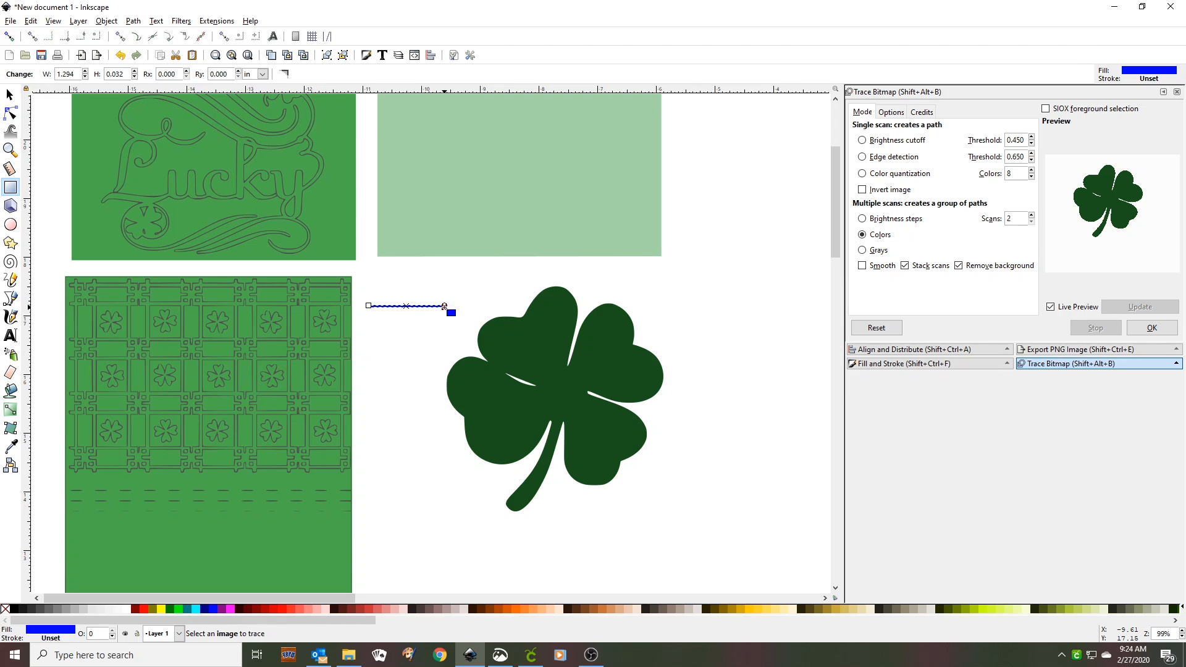
key("plus")
key("plus")
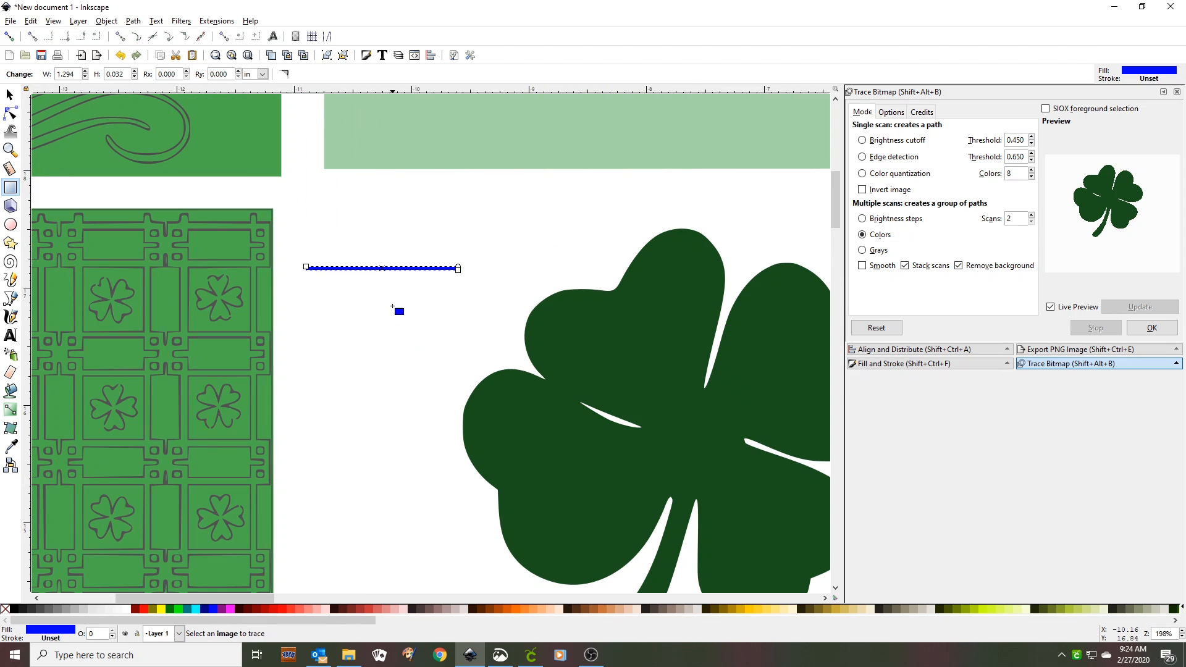
Step: Rotate the thin rectangle clockwise to a diagonal and place it over the closed gap between the clover's two left leaves
left_click(10, 96)
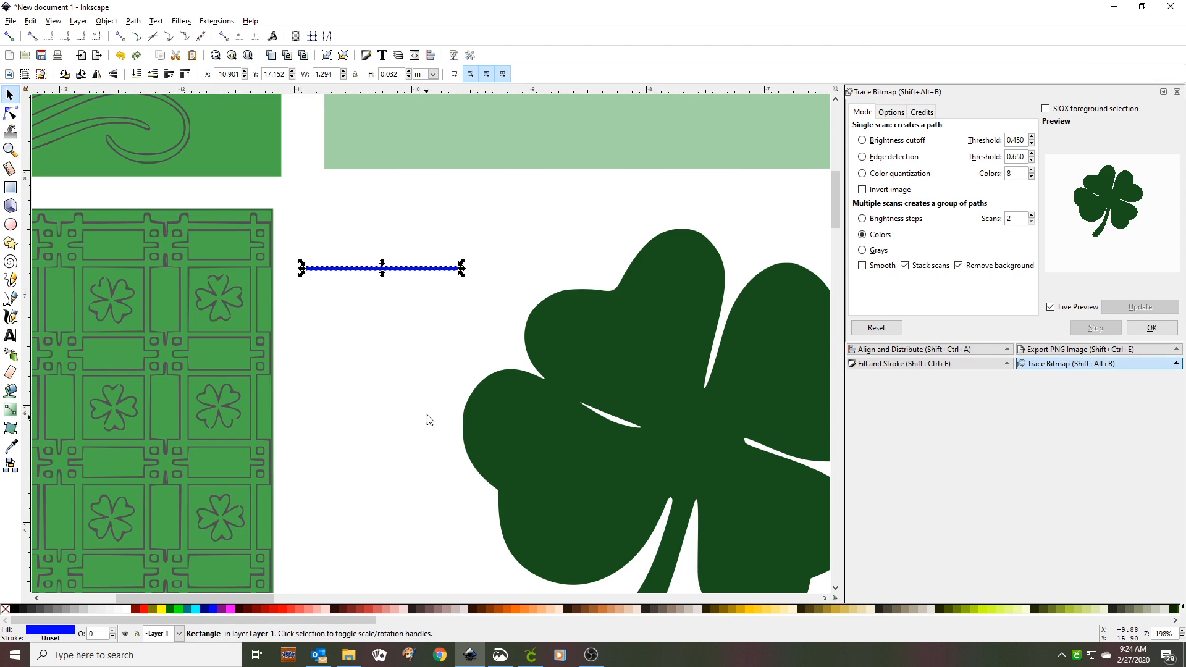
left_click(390, 272)
left_click_drag(461, 274, 453, 316)
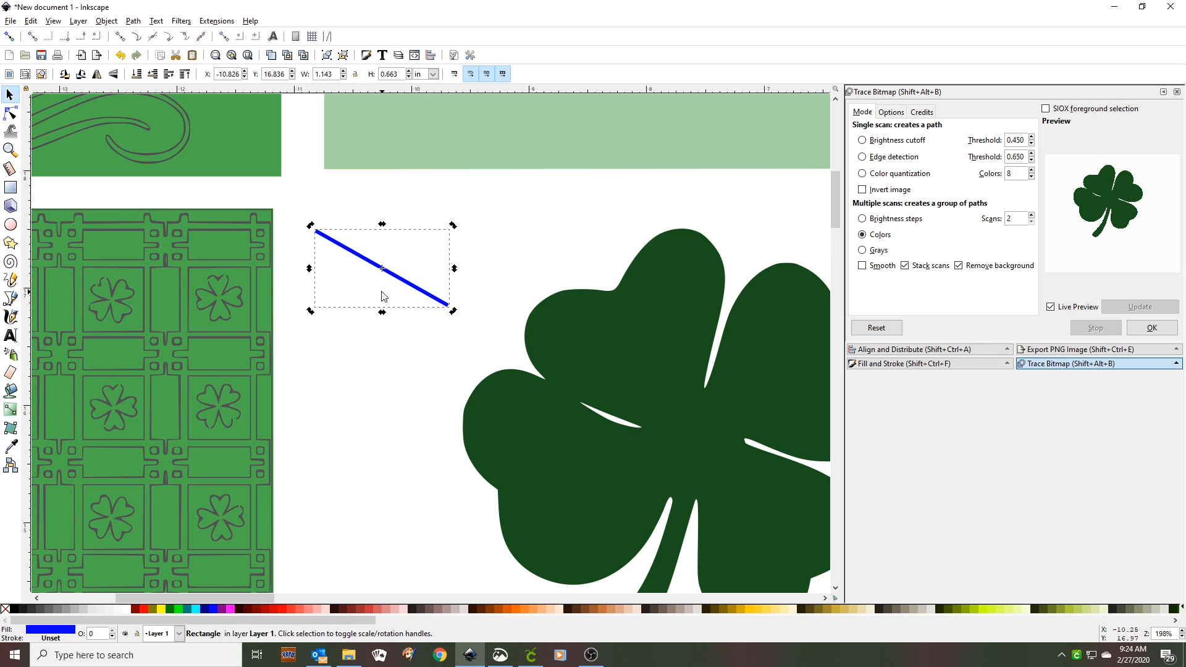
left_click_drag(380, 271, 521, 366)
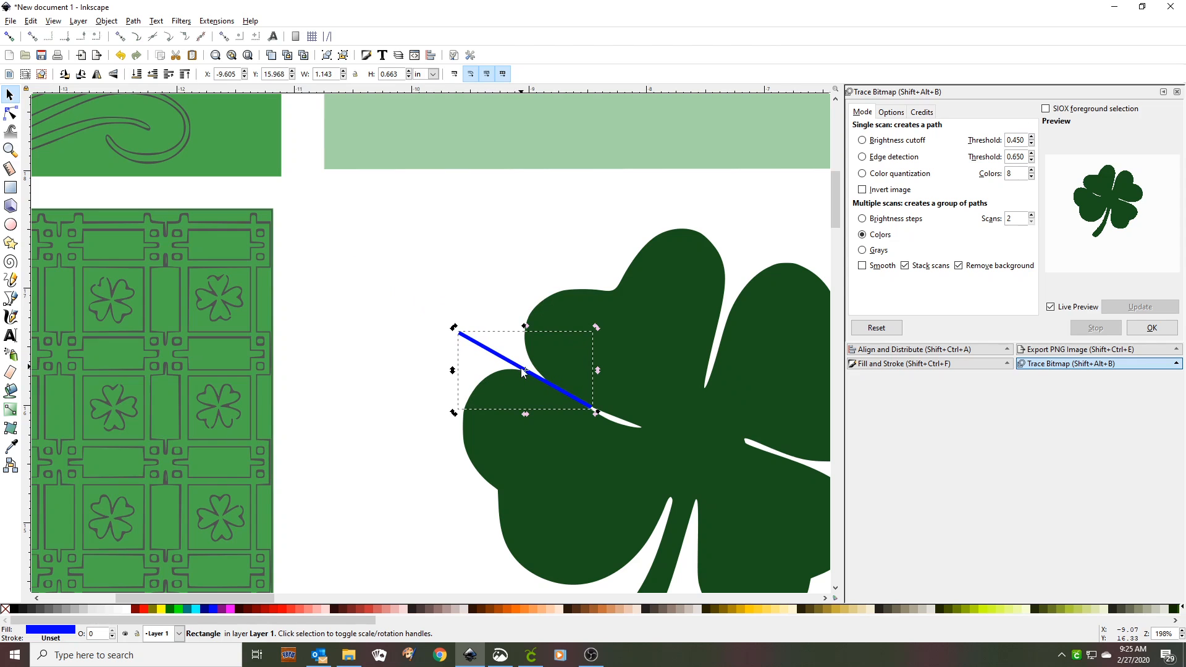
Step: Cut the diagonal blue rectangle out of the traced clover with a Difference to open the gap between its two left leaves
left_click(9, 96)
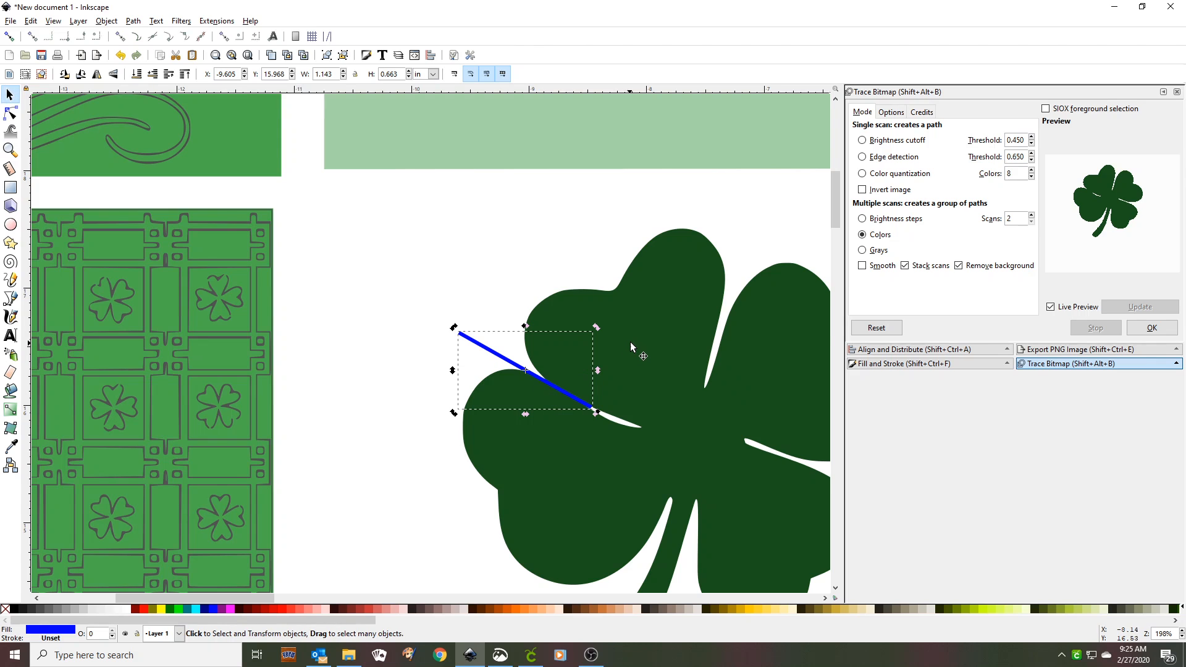
key("shift")
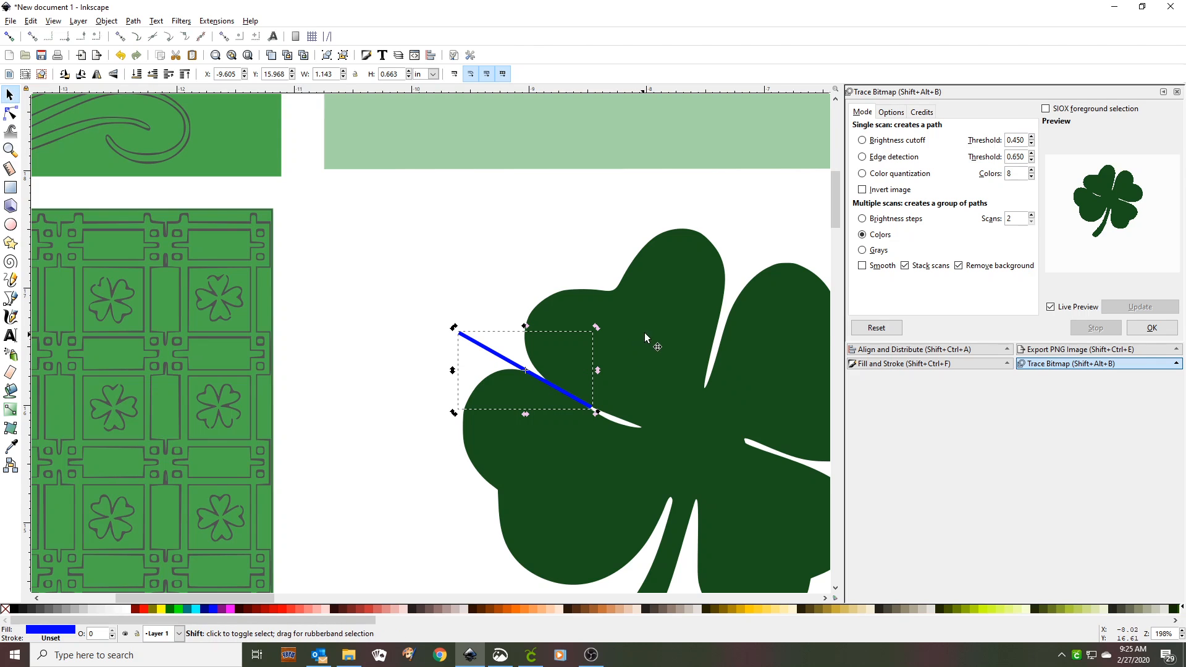
left_click(649, 330, "shift")
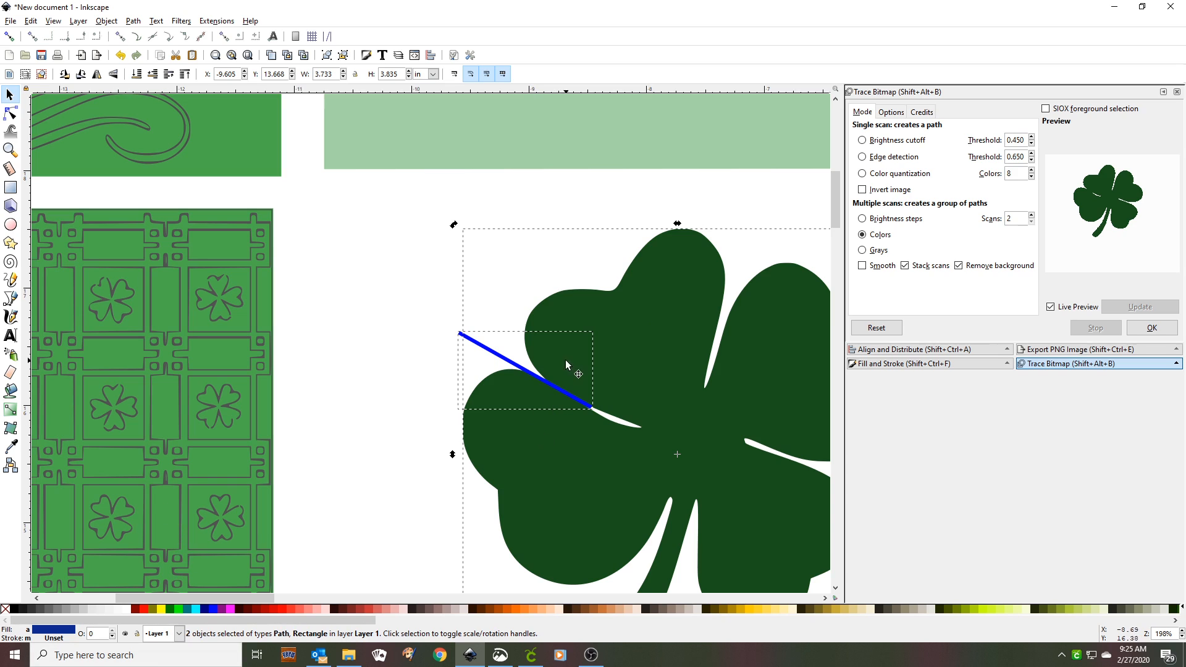
left_click(135, 21)
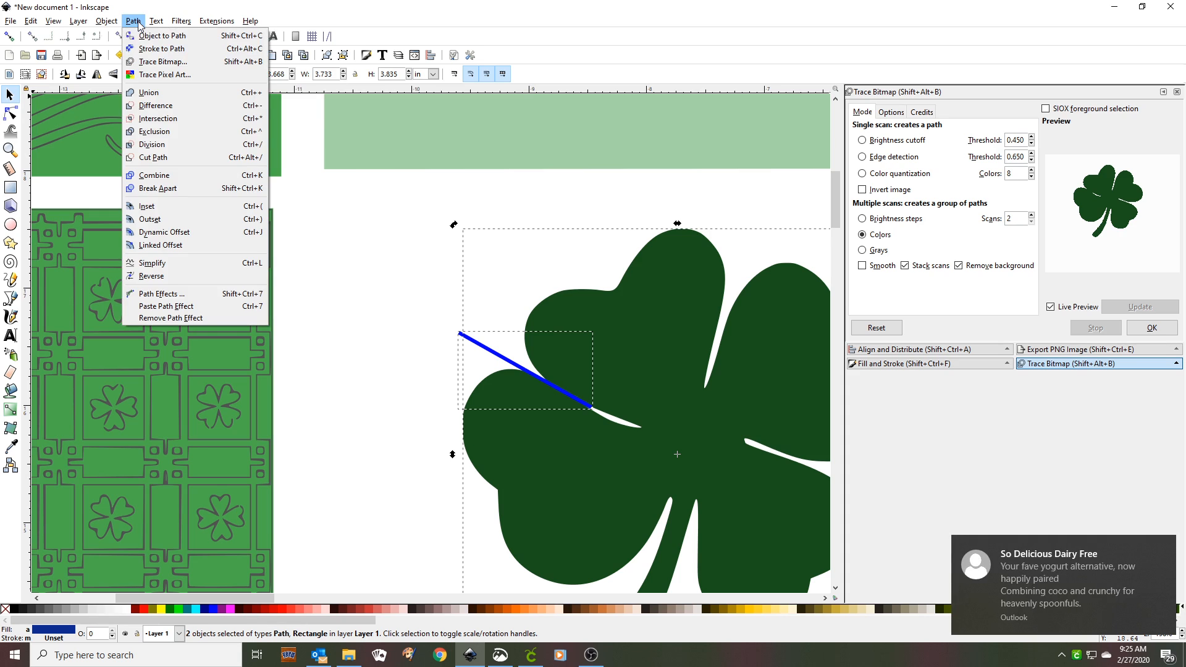
left_click(154, 108)
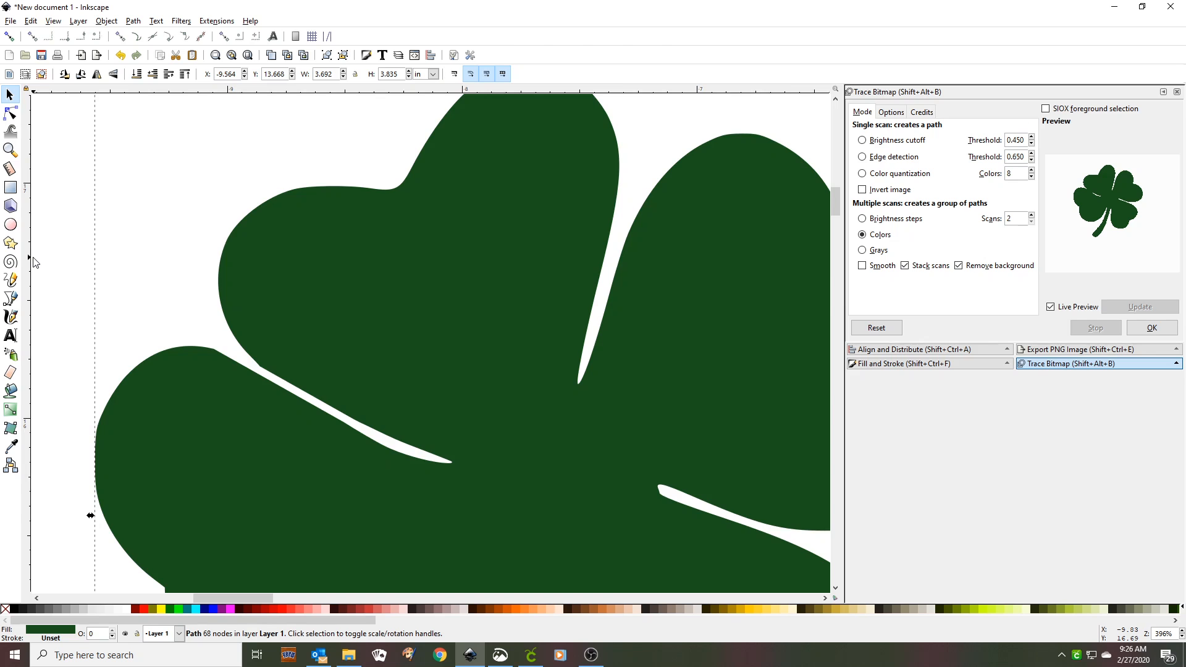
Step: Scale the clover down proportionally to about 1.03 in wide and 1.07 in high
scroll(34, 262, "down", 3)
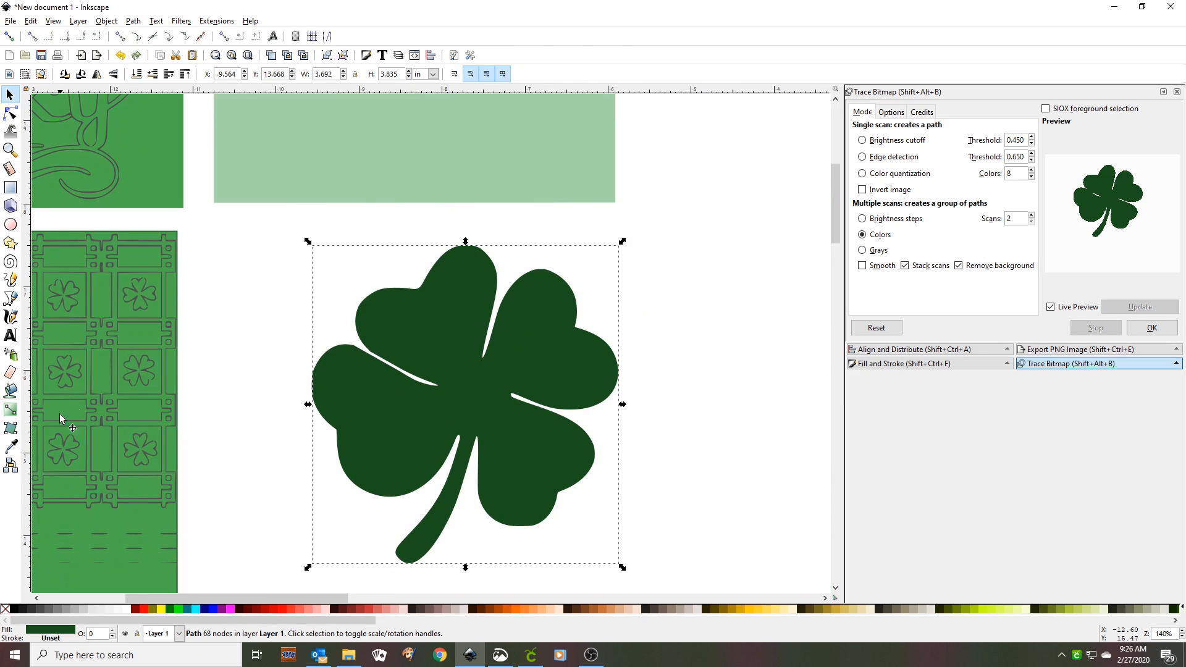
key("minus")
key("minus")
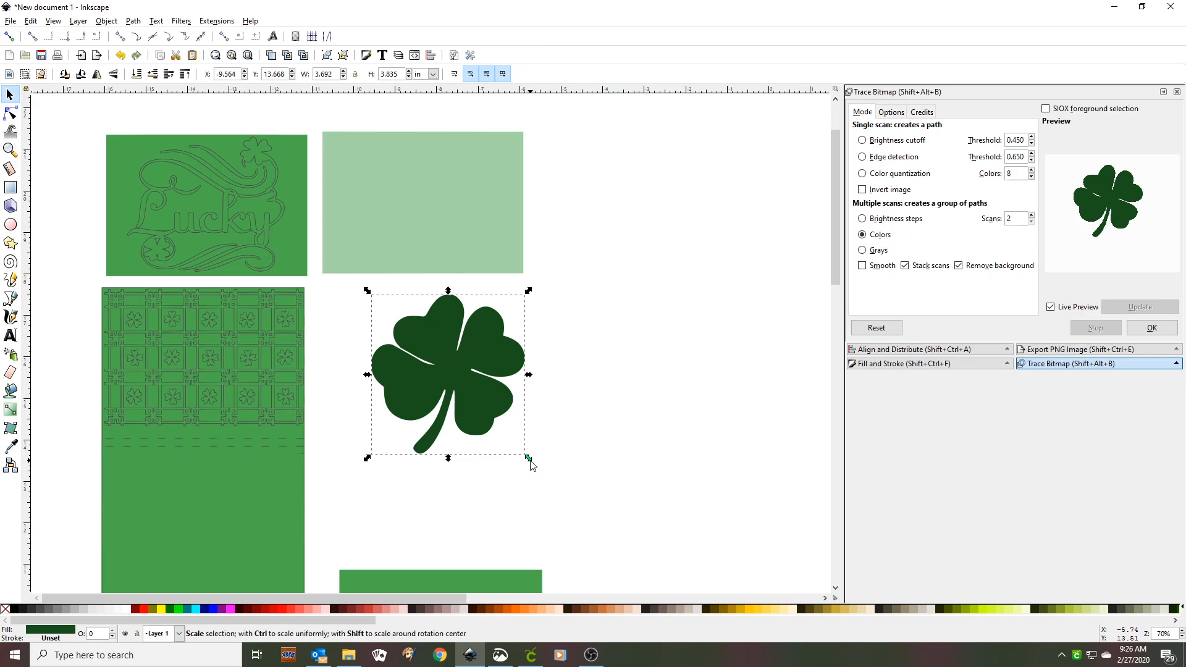
key("ctrl")
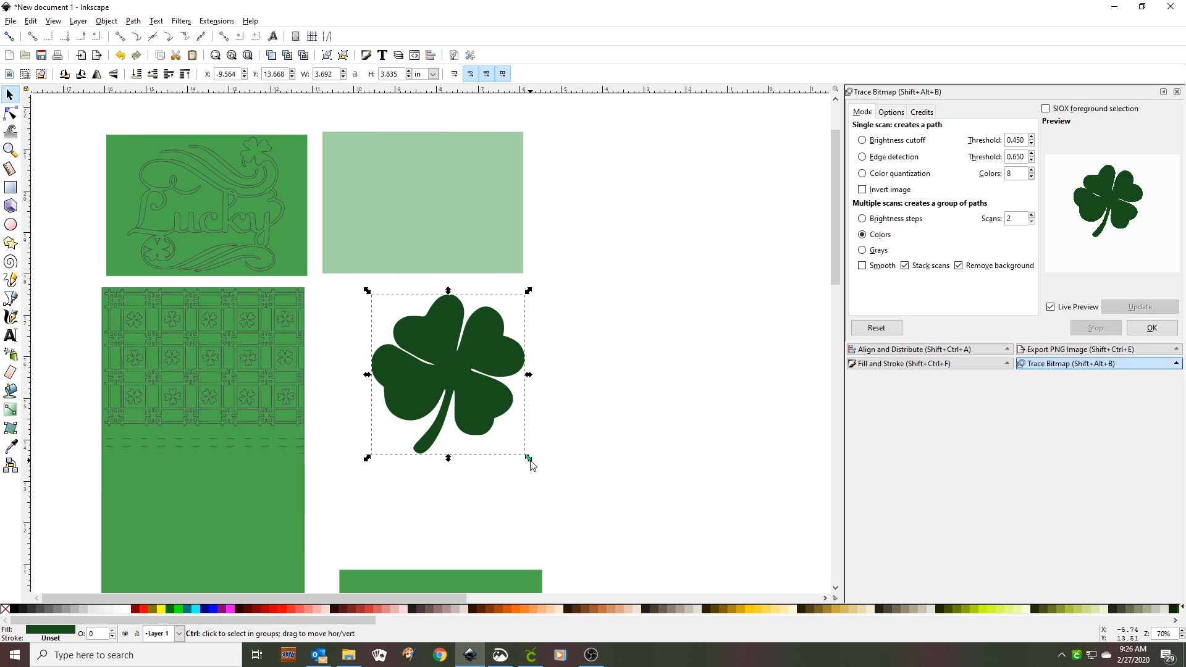
left_click_drag(530, 460, 420, 350)
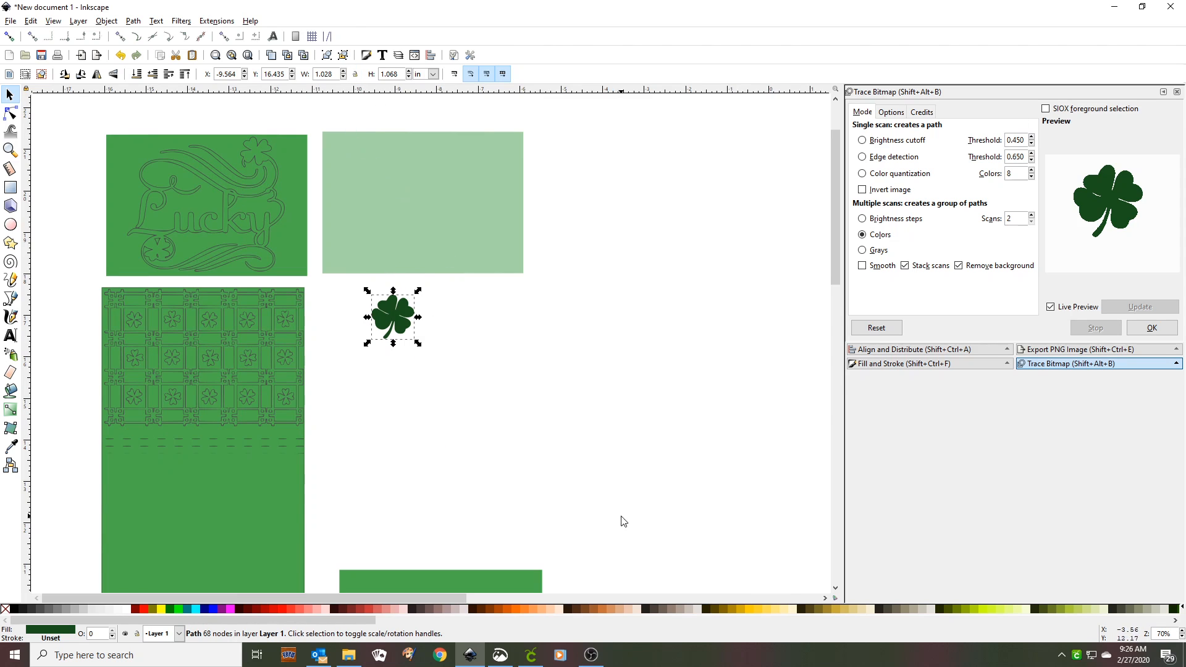
Step: Check the clover's size in Cricut Design Space, and back in Inkscape set the traced clover's width to 0.976 in with locked proportions
left_click(537, 660)
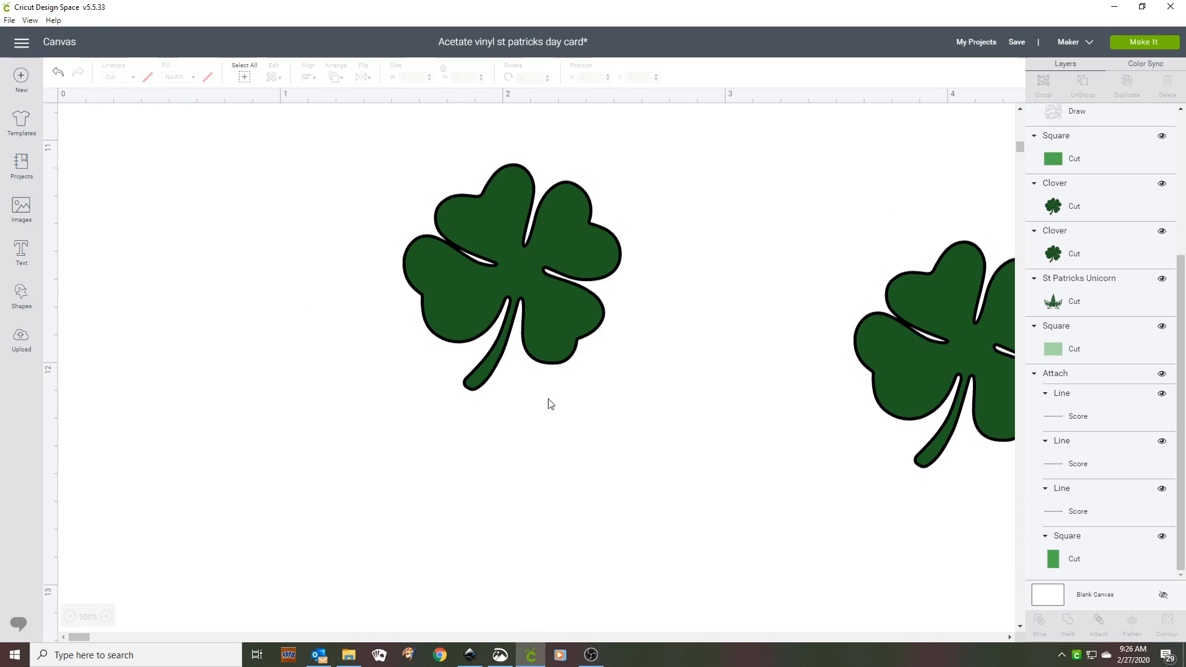
left_click(492, 216)
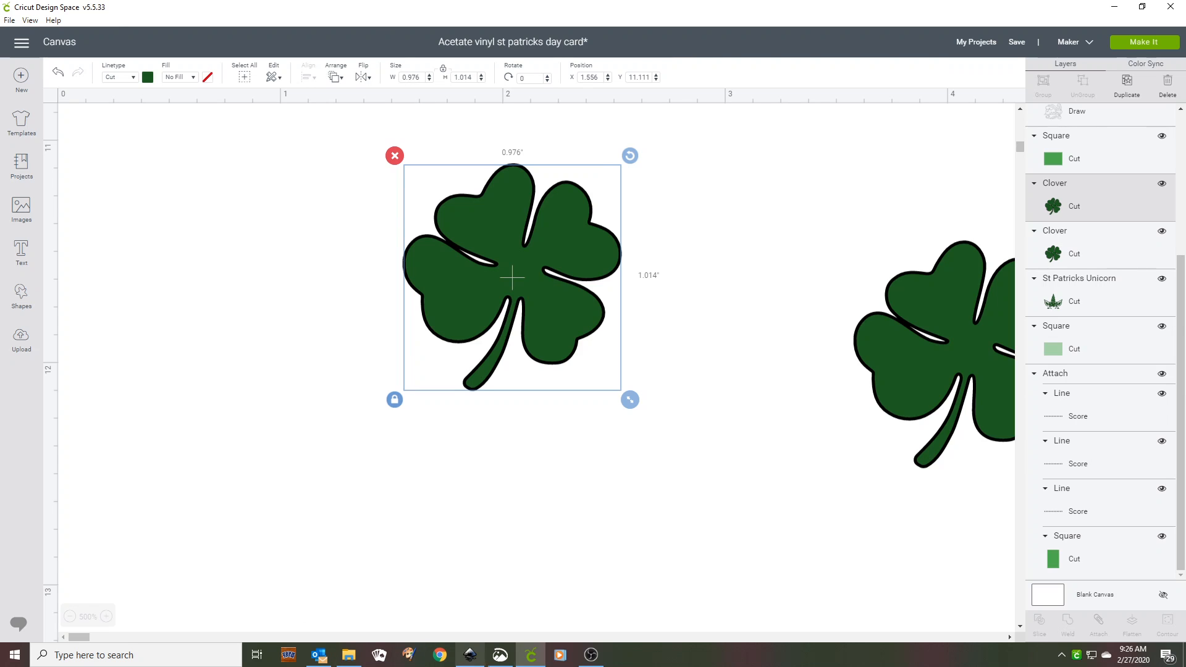
left_click(471, 657)
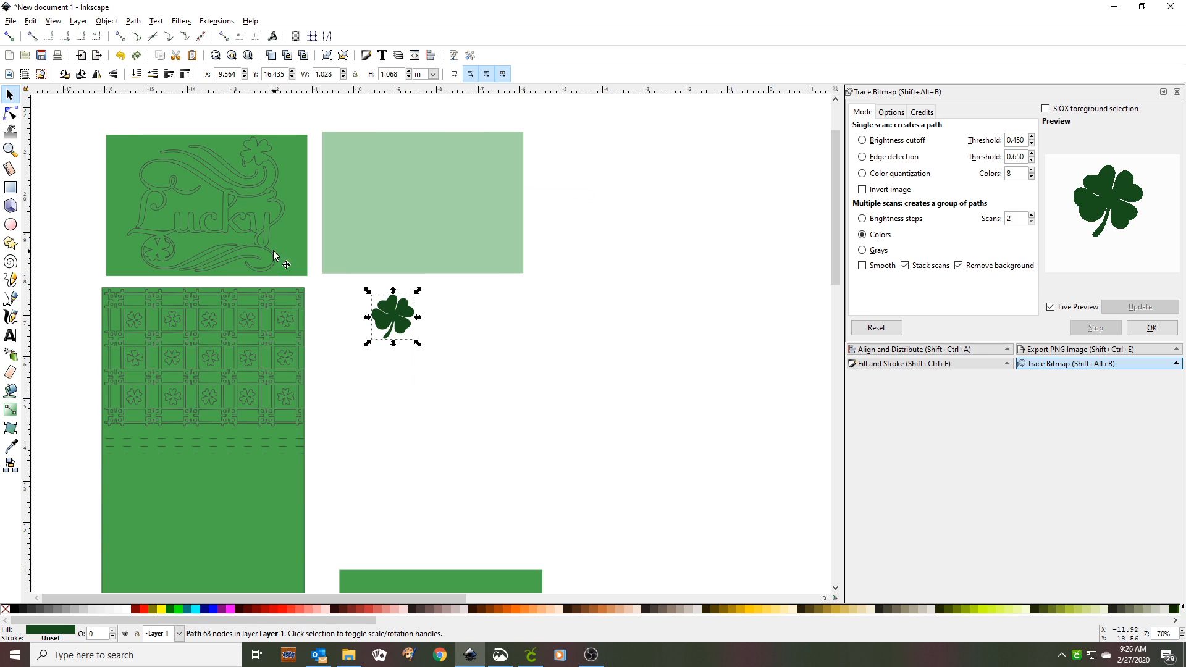
left_click(355, 74)
left_click(356, 74)
left_click(356, 75)
left_click_drag(314, 76, 335, 86)
type("0.976")
key("Return")
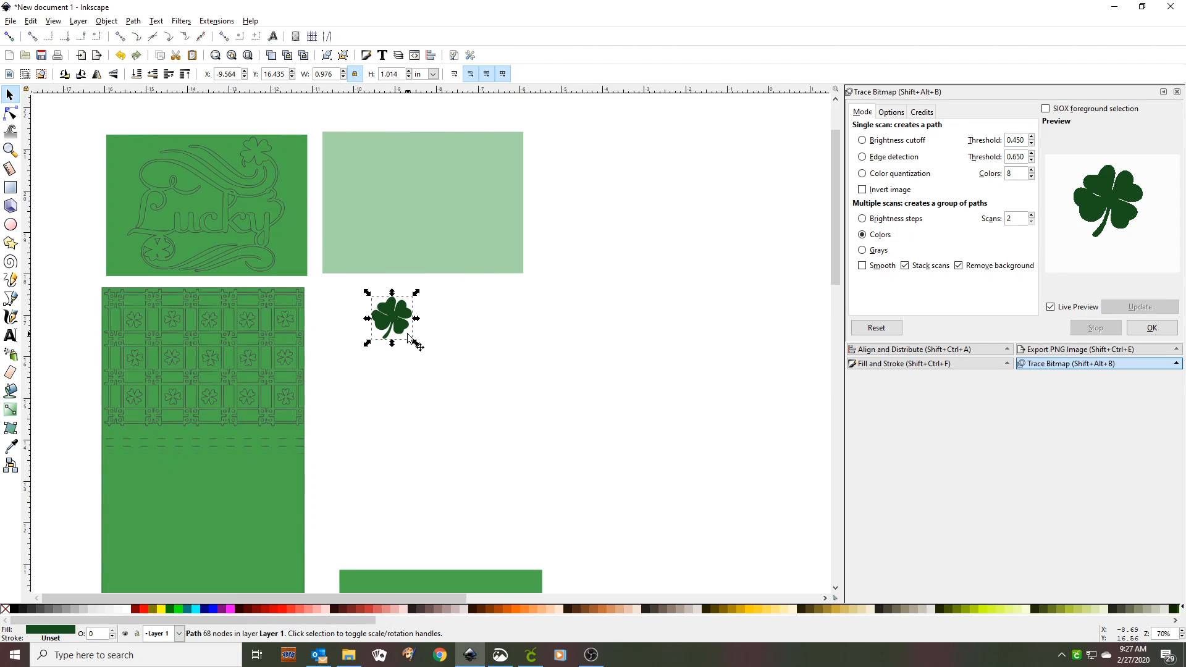
Step: Switch to Cricut Design Space and move the St Patricks Unicorn down into empty canvas space below the lattice pattern
left_click(531, 655)
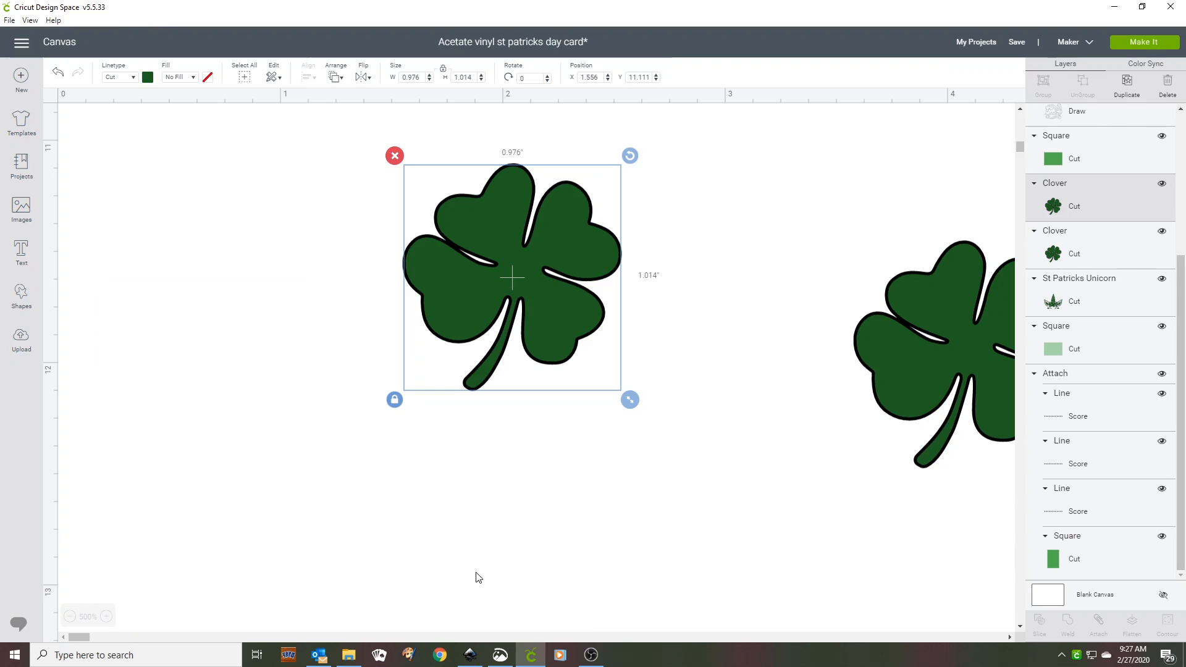
left_click(70, 617)
left_click(70, 617)
left_click(70, 617)
left_click(70, 617)
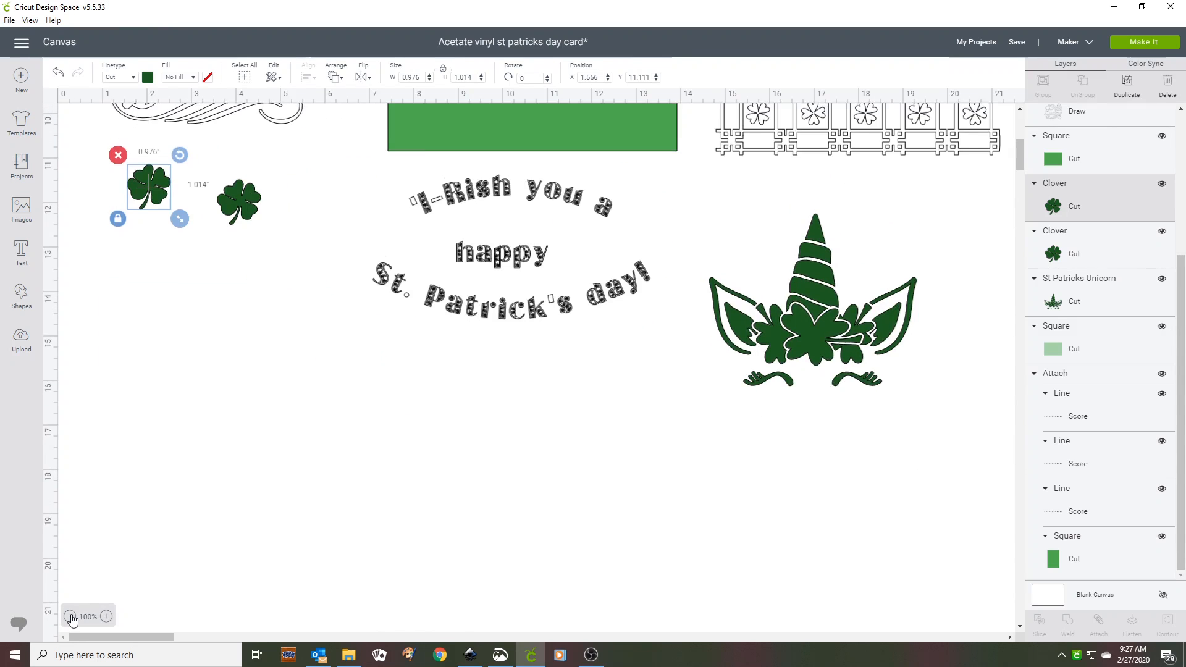
left_click(70, 617)
left_click_drag(637, 302, 625, 421)
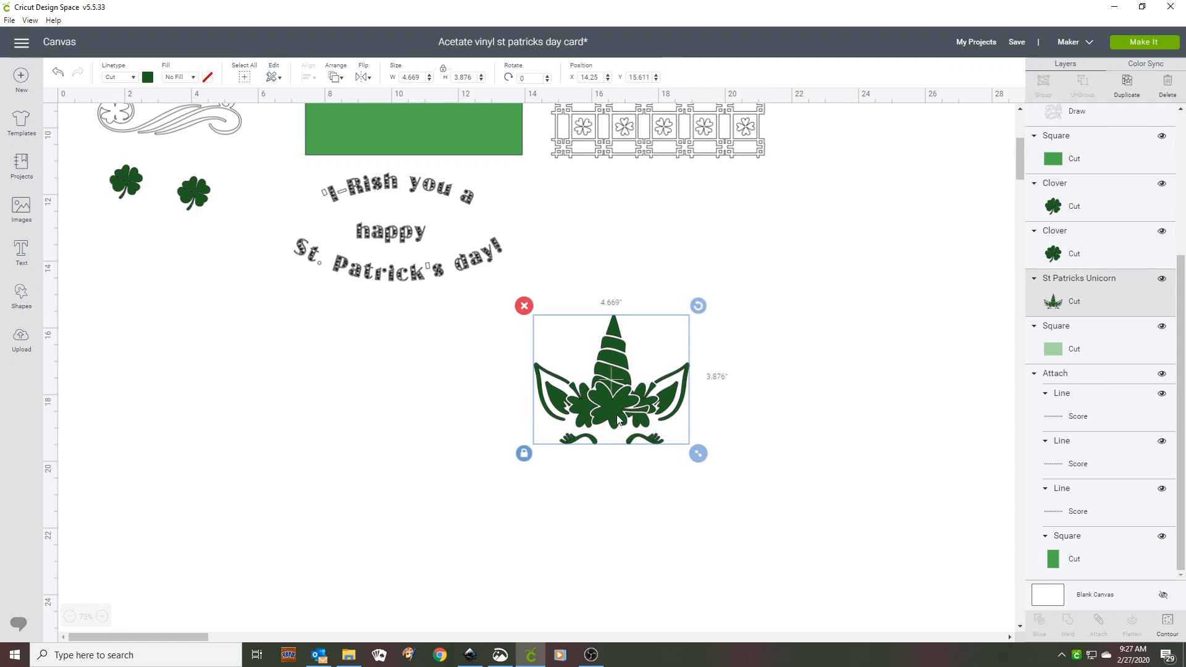
Step: Enlarge the unicorn to 300% on the canvas and capture its horn, ears and clovers with Snip & Sketch
left_click(102, 618)
left_click(102, 617)
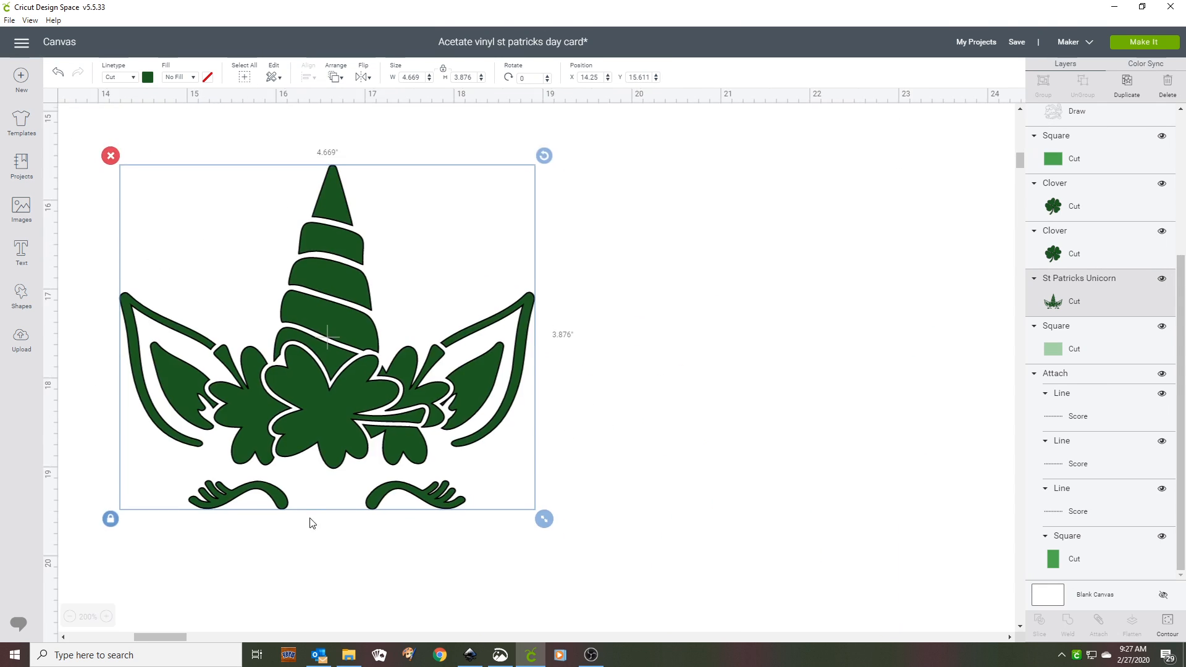
scroll(344, 487, "down", 1)
scroll(342, 484, "up", 4)
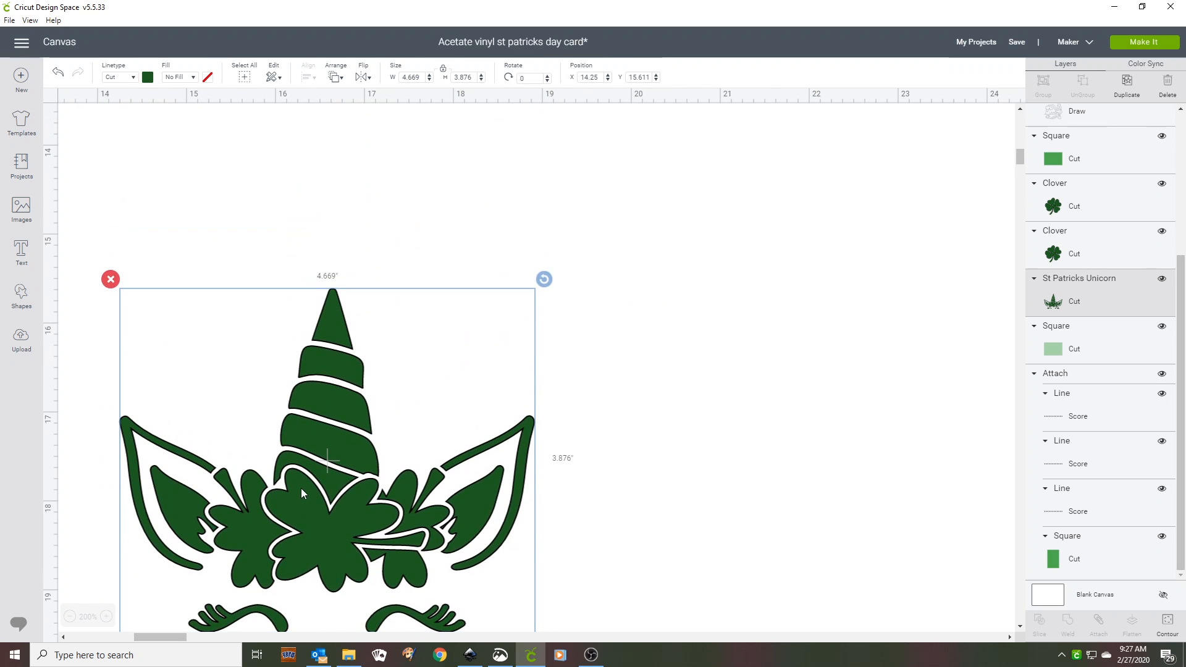
scroll(302, 487, "down", 2)
scroll(310, 484, "down", 1)
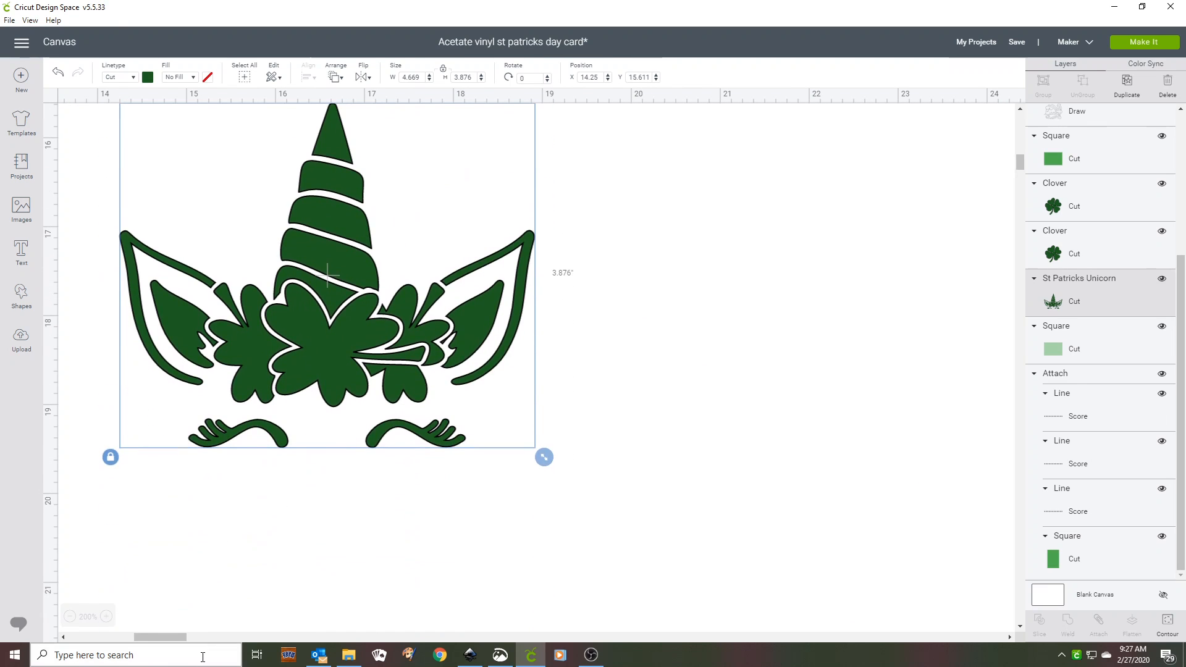
left_click(106, 617)
scroll(202, 582, "down", 3)
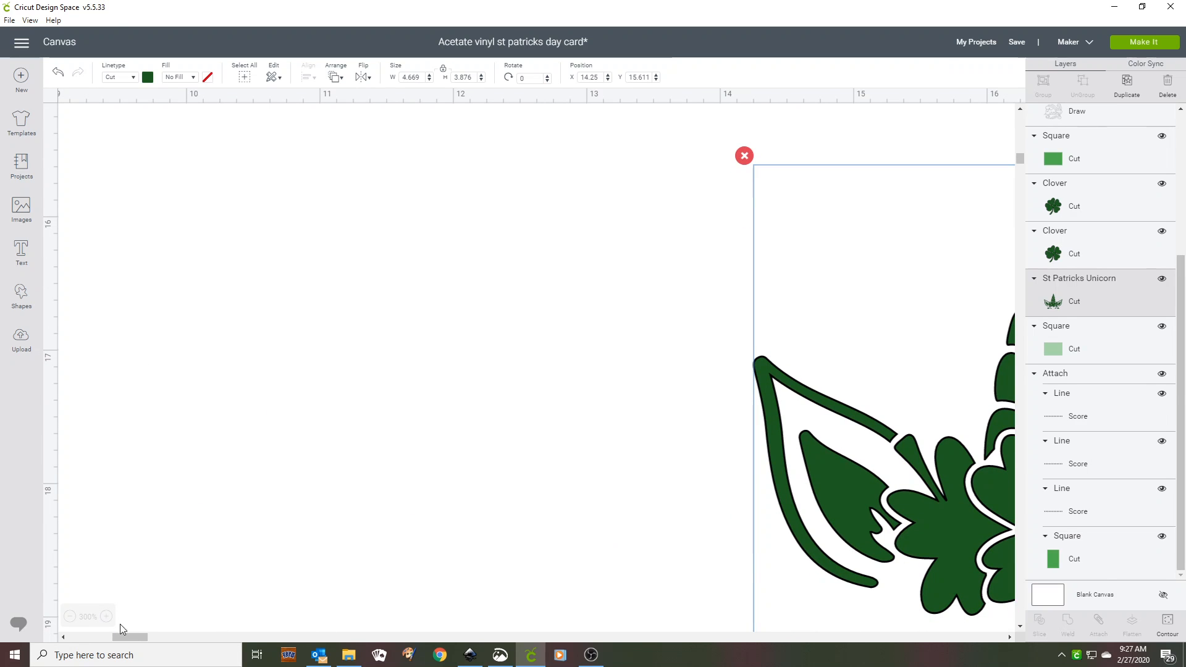
left_click_drag(128, 636, 156, 637)
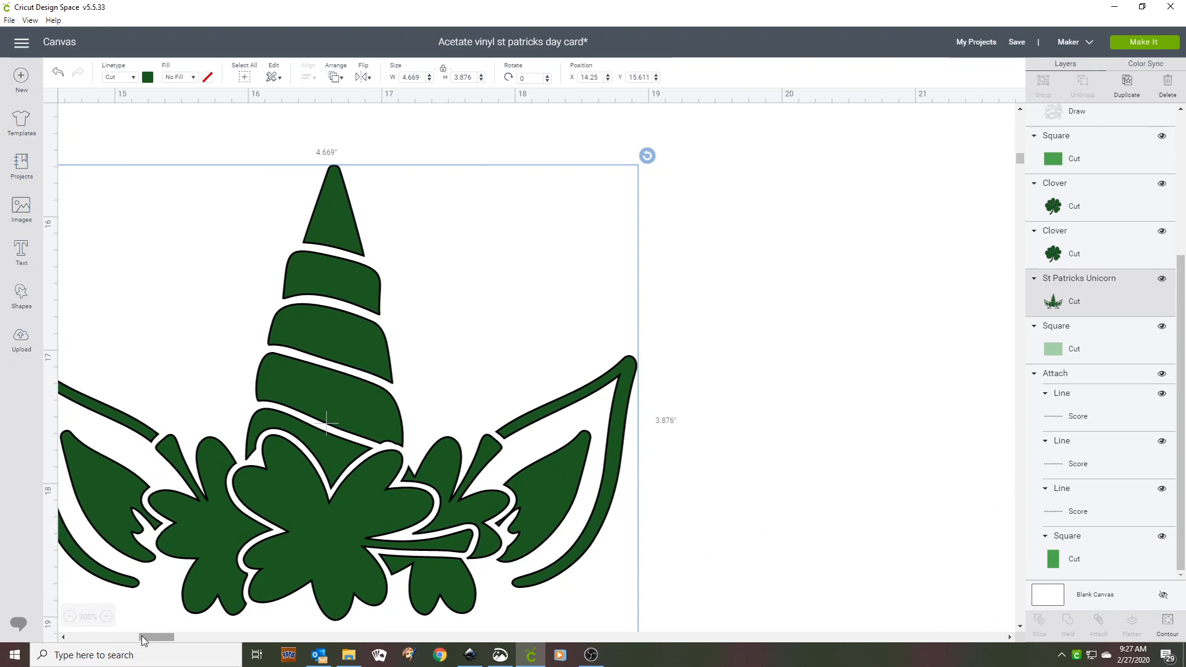
left_click_drag(145, 635, 141, 635)
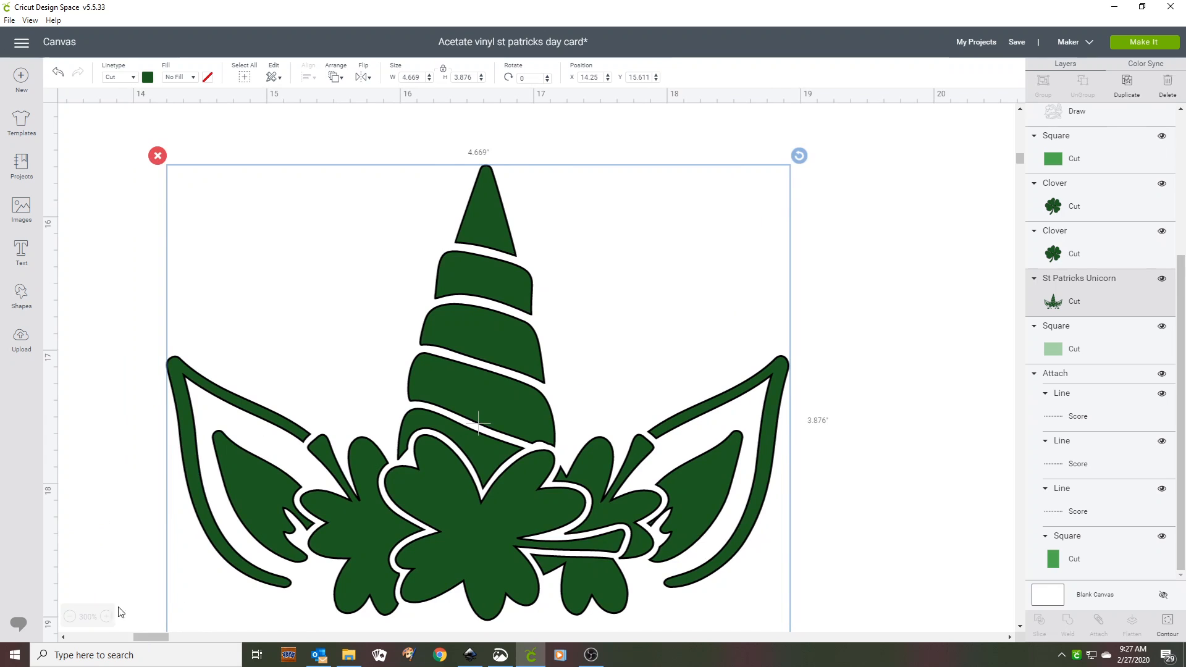
left_click(501, 655)
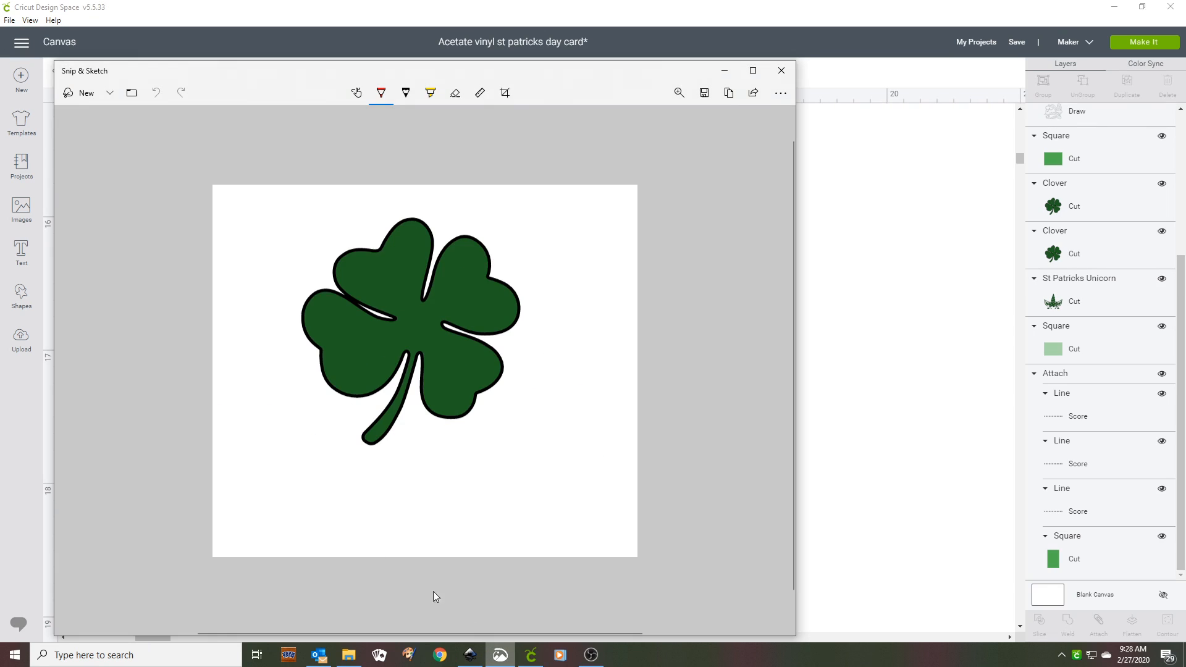
left_click(72, 91)
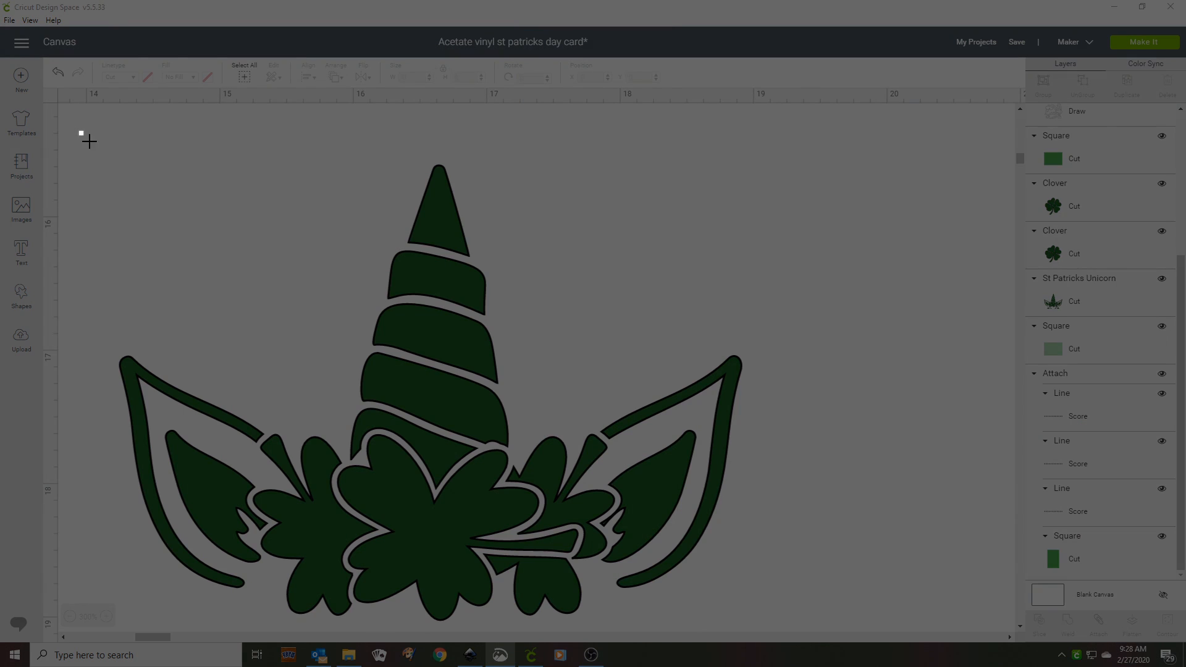
mouse_move(79, 130)
left_mouse_down()
mouse_move(256, 327)
mouse_move(525, 571)
mouse_move(683, 620)
mouse_move(761, 622)
left_mouse_up()
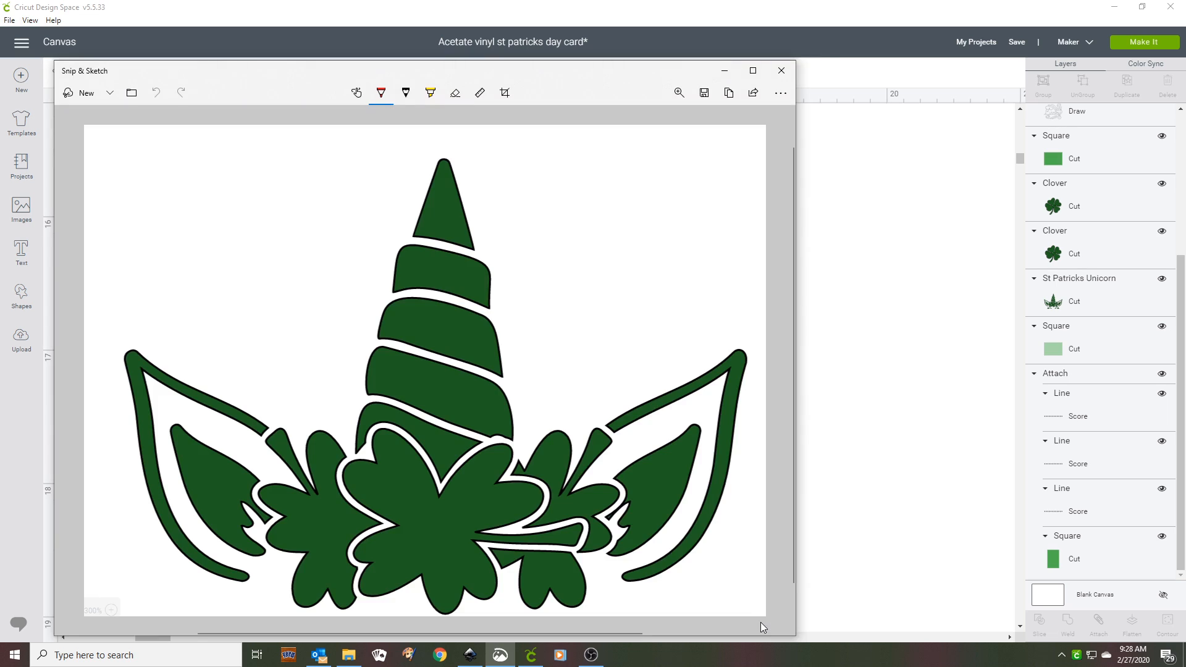
Step: Paste the unicorn capture into Inkscape, trace it by Colors with 2 scans, and move the trace off the bitmap
left_click(465, 658)
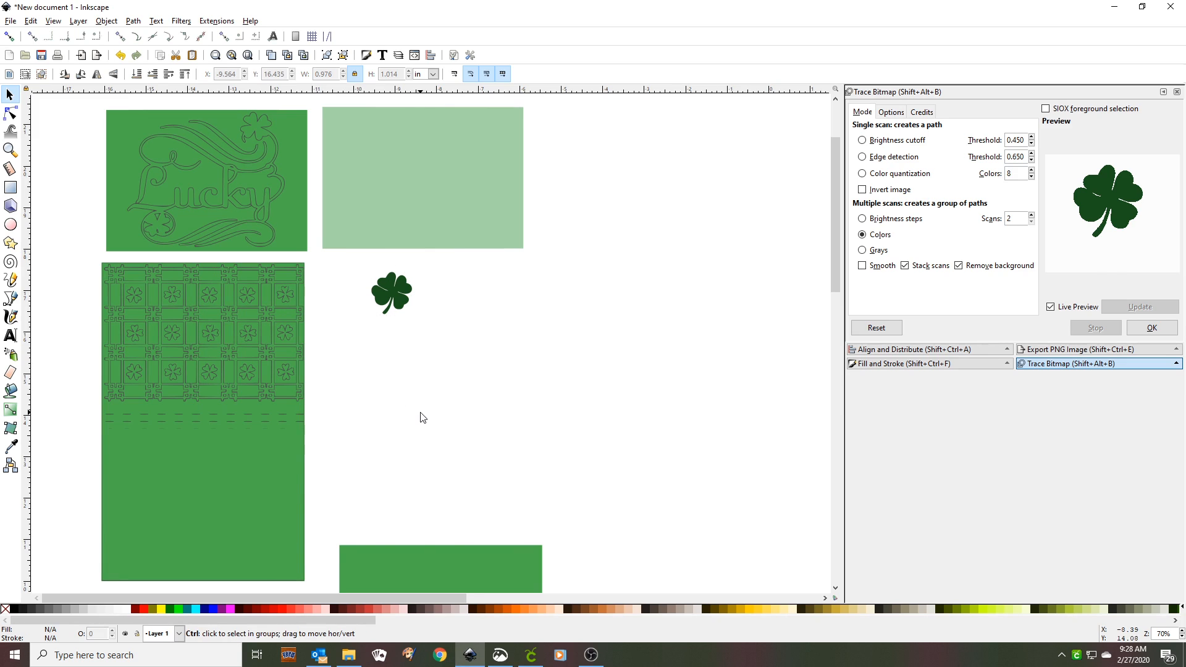
key("ctrl+v")
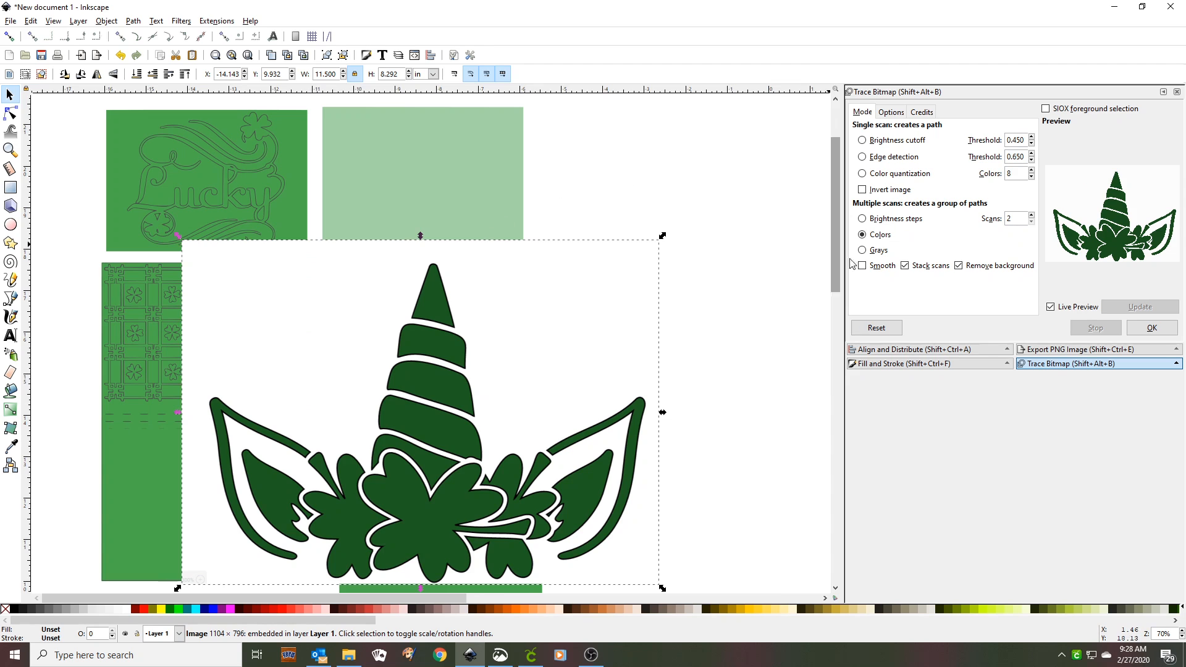
left_click(1151, 328)
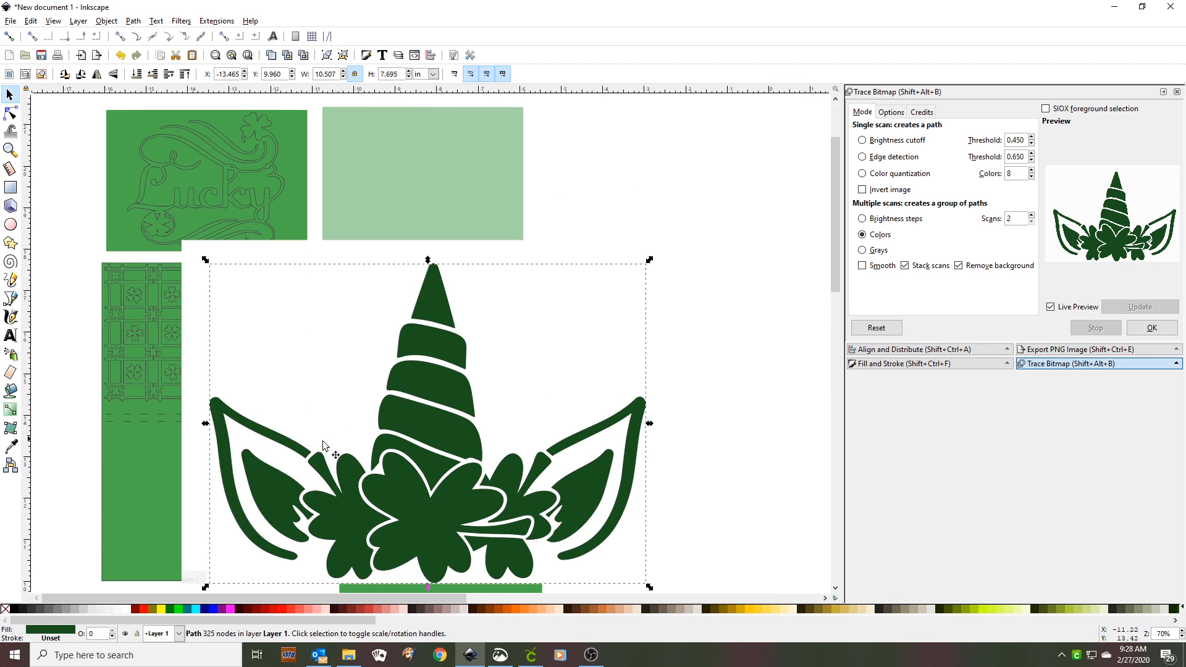
left_click_drag(404, 443, 709, 282)
Step: Delete the original unicorn bitmap and move the traced unicorn over the area around the small clover
left_click(440, 451)
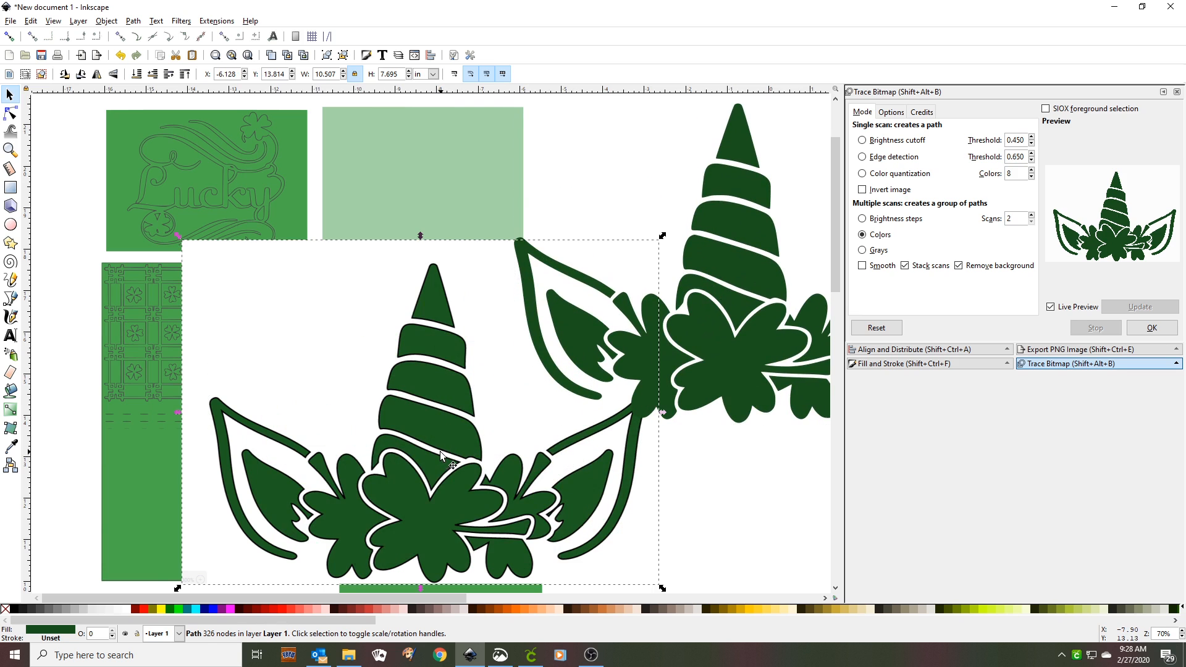
key("Delete")
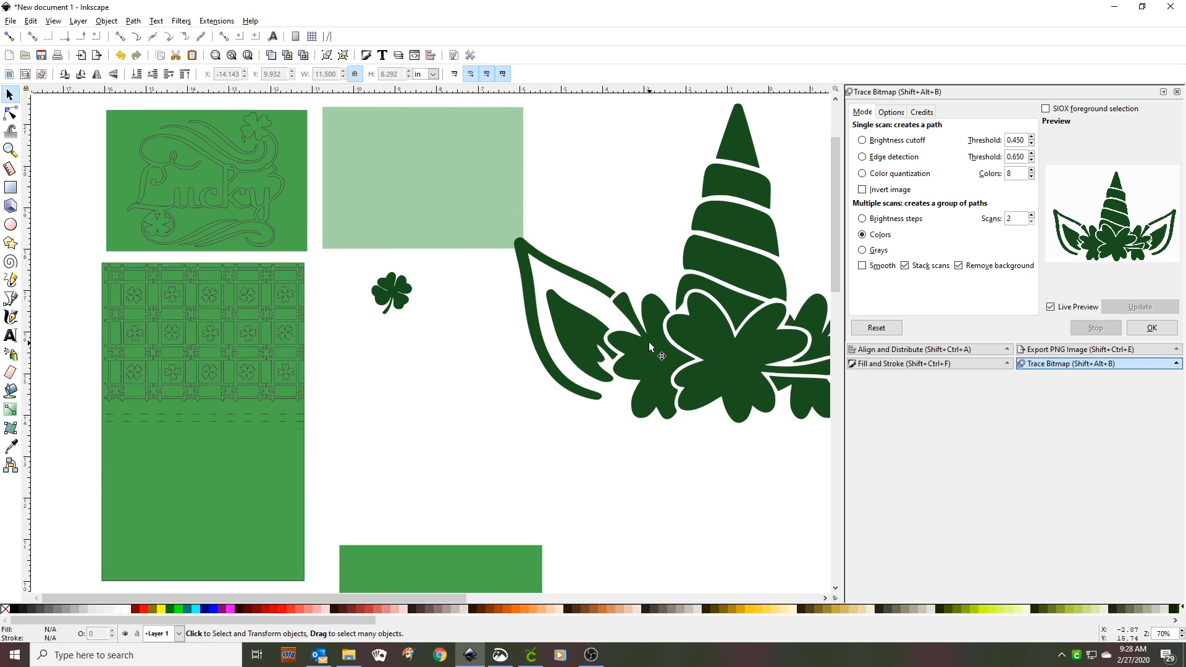
mouse_move(649, 343)
left_mouse_down()
mouse_move(577, 380)
mouse_move(487, 454)
left_mouse_up()
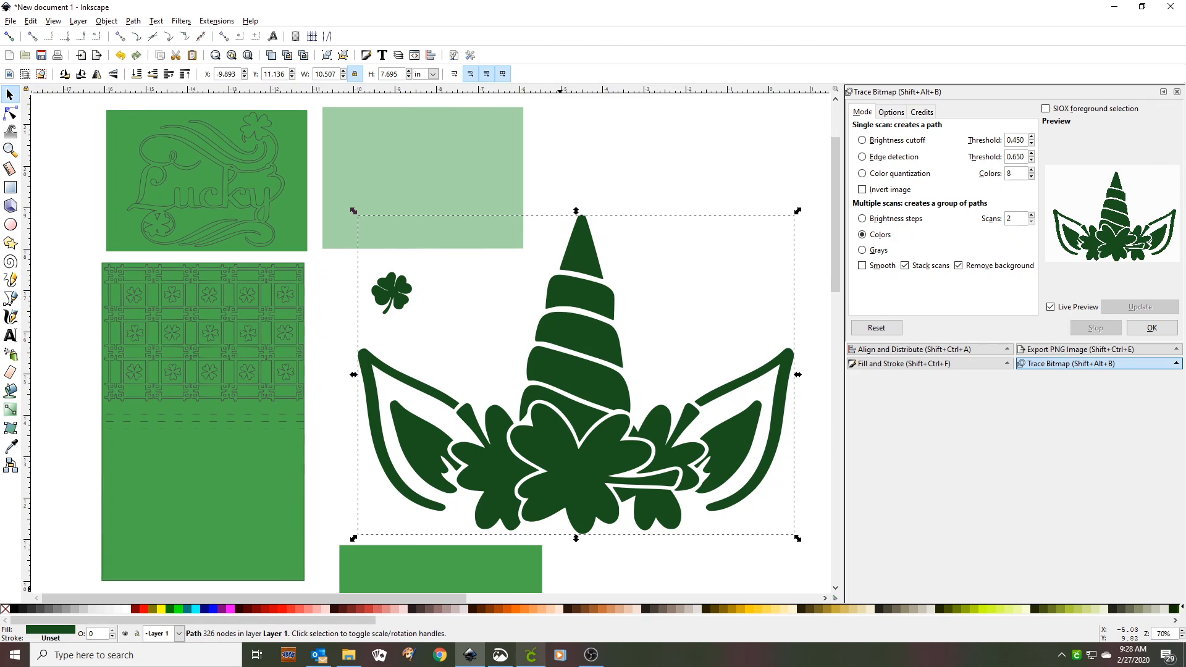
mouse_move(537, 662)
mouse_move(613, 428)
left_mouse_down()
mouse_move(588, 410)
mouse_move(461, 176)
mouse_move(457, 227)
mouse_move(488, 350)
left_mouse_up()
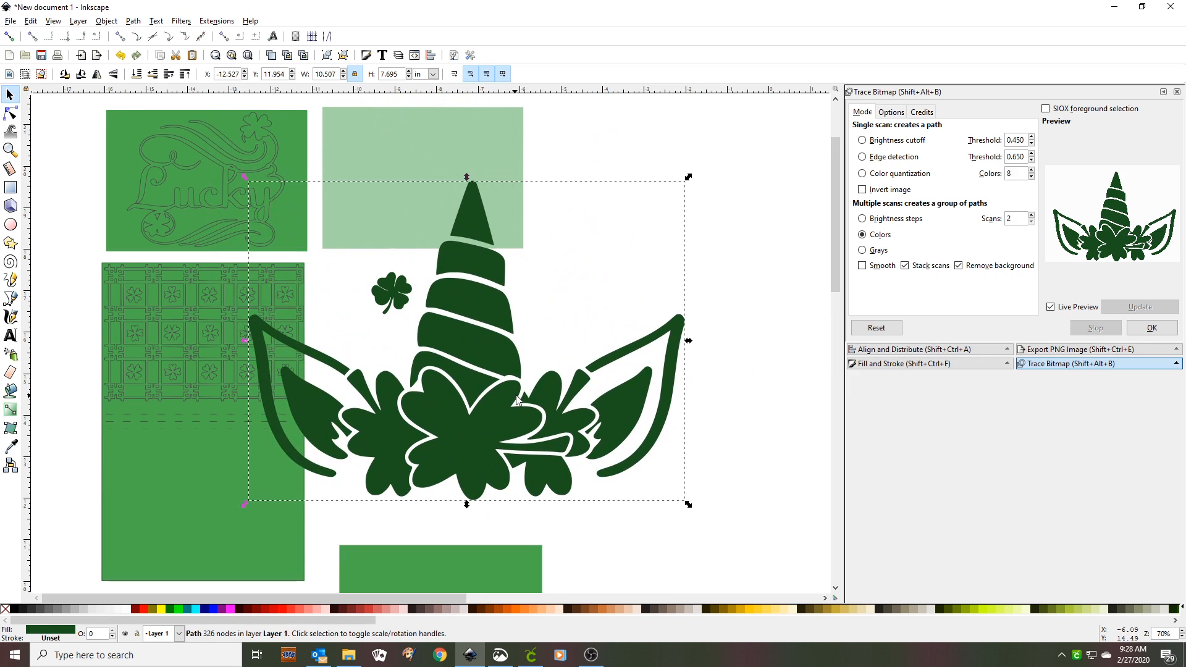
Step: Scale the traced unicorn down proportionally to about 5.3 in wide and 3.9 in high, and place it over the light green rectangle
key("ctrl")
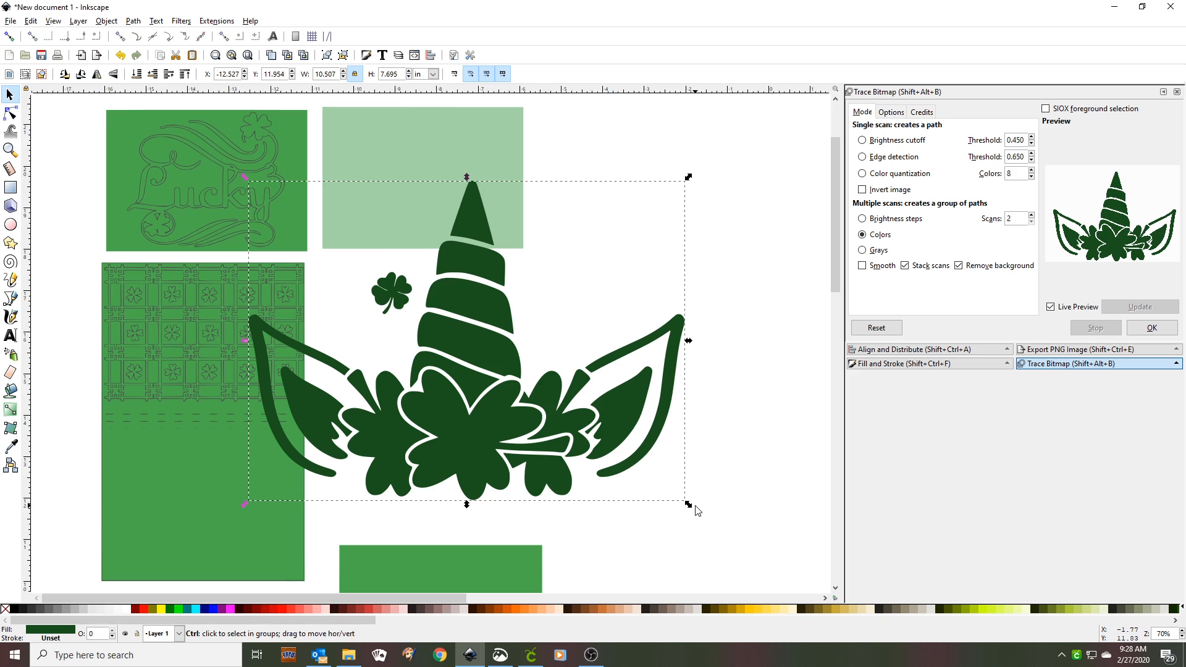
left_click_drag(688, 504, 558, 353)
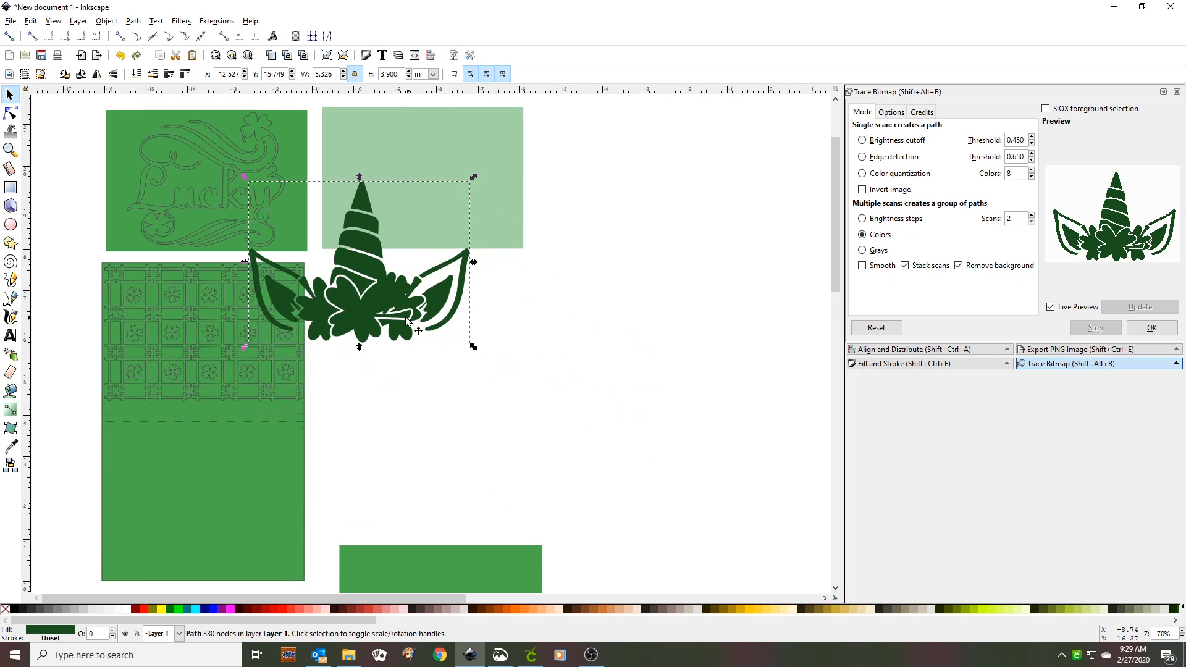
mouse_move(359, 312)
left_mouse_down()
mouse_move(413, 260)
mouse_move(420, 235)
left_mouse_up()
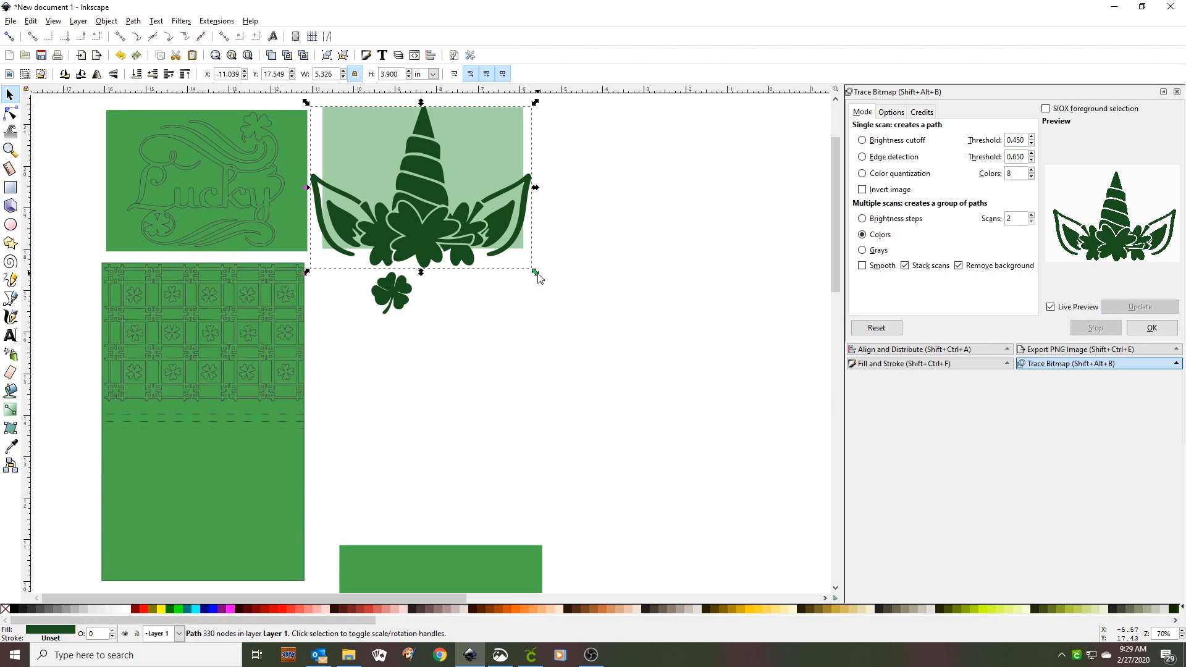
Step: Scale the traced unicorn down proportionally to about 4.06 in wide and 2.97 in high, and center it on the light green rectangle
left_click_drag(535, 273, 498, 276)
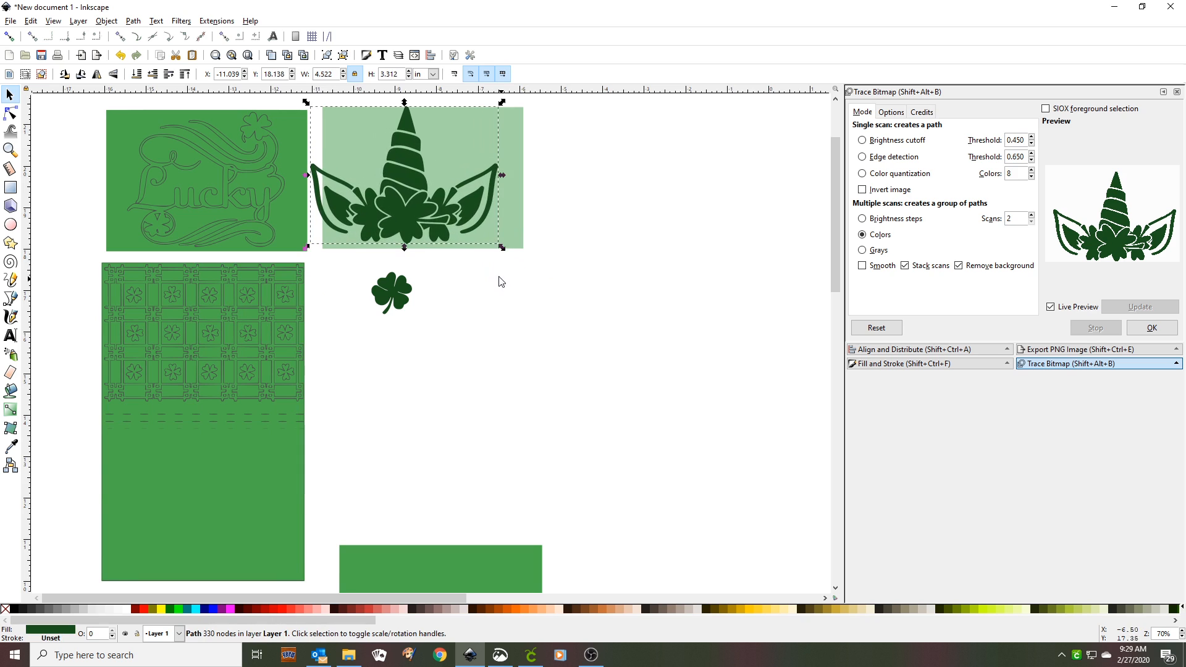
left_click_drag(417, 212, 440, 225)
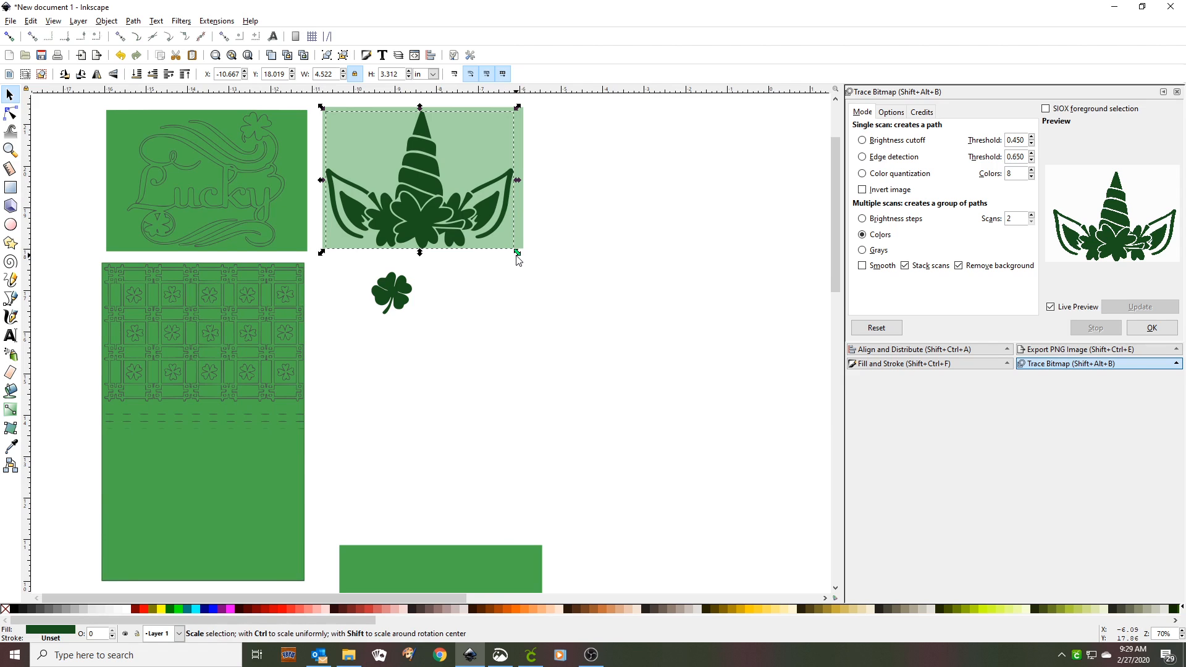
left_click_drag(517, 254, 512, 248)
left_click_drag(444, 221, 441, 207)
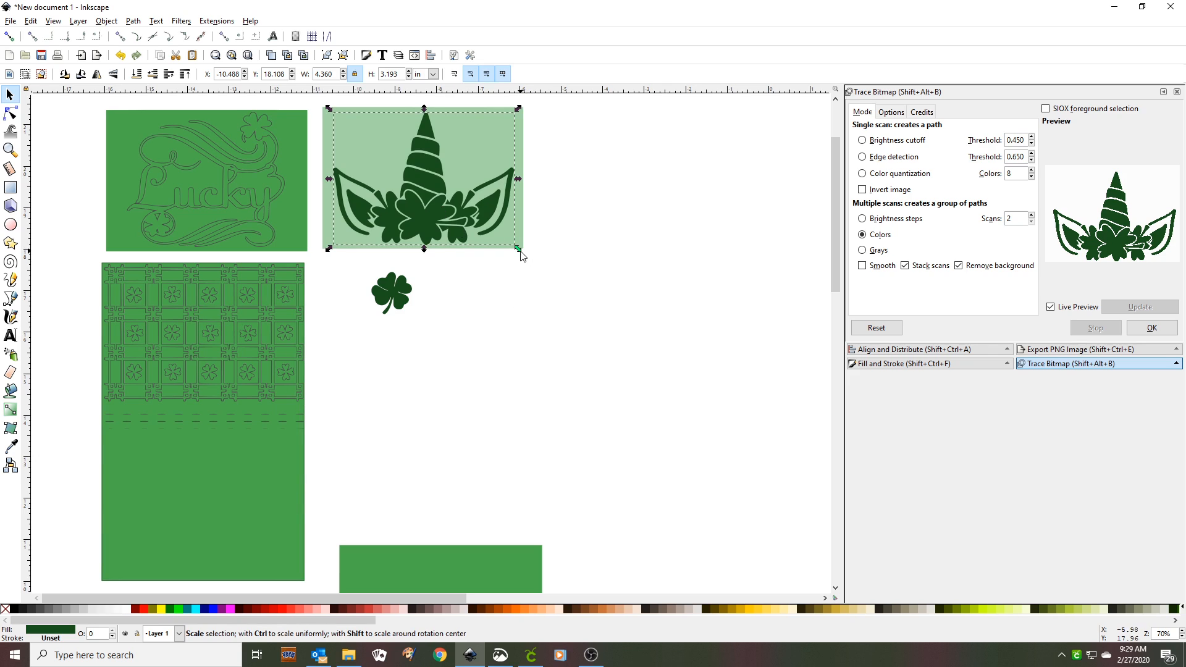
left_click_drag(520, 254, 517, 241)
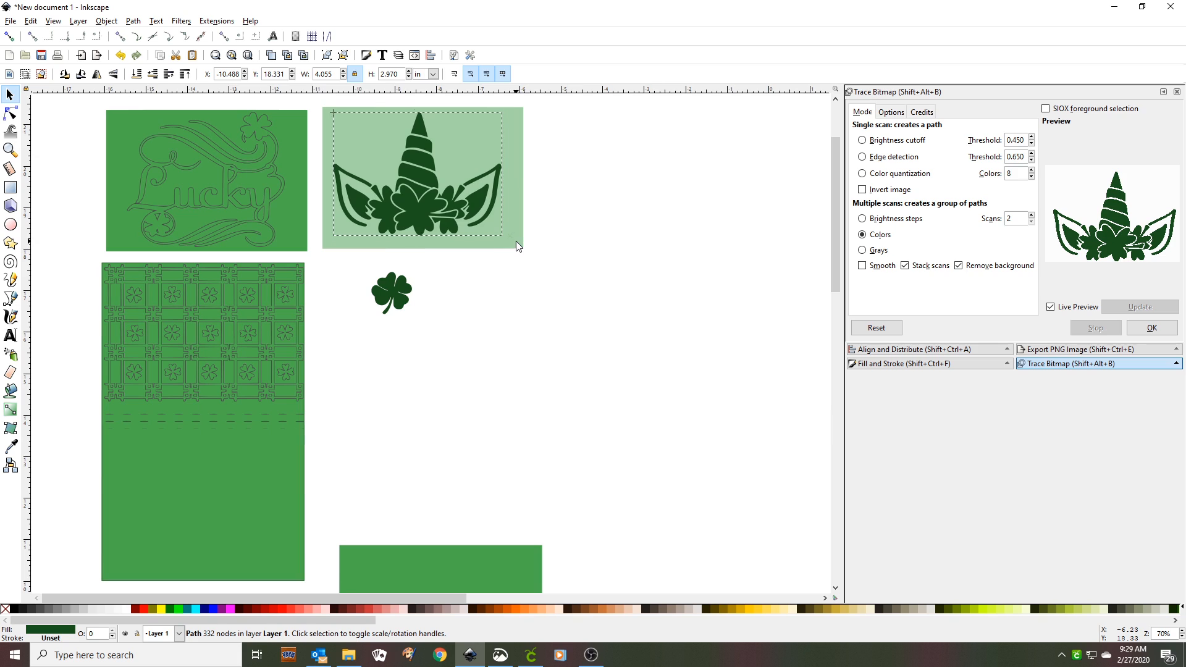
left_click_drag(438, 203, 442, 202)
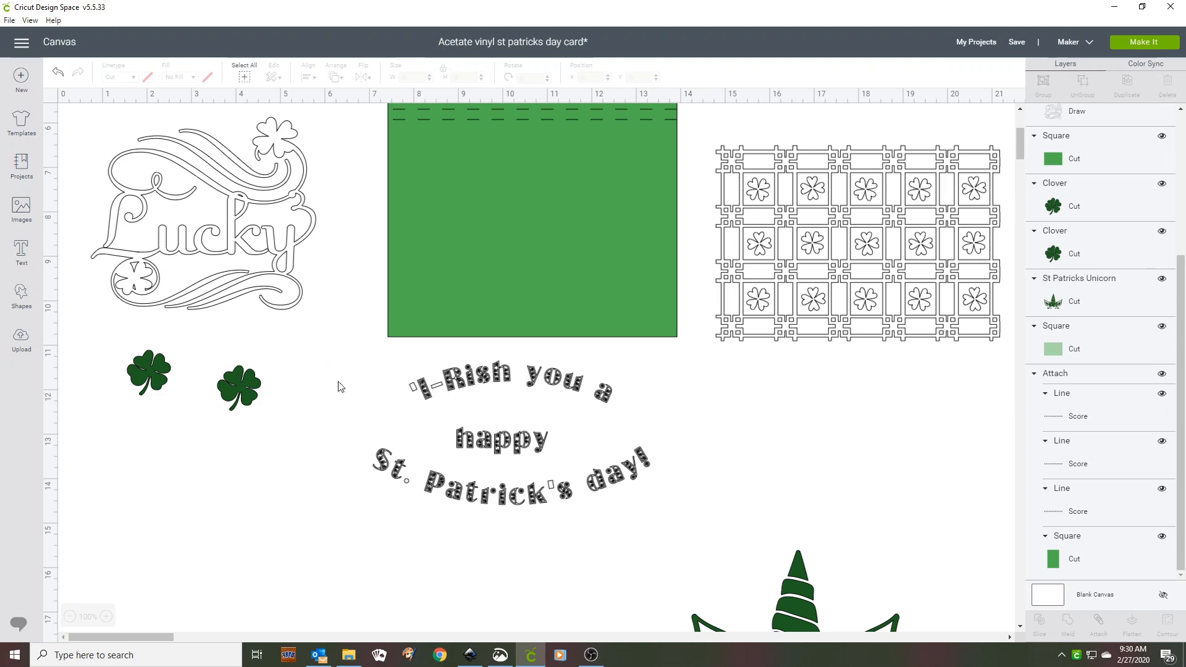
Step: Capture the curved "I-Rish you a happy St. Patrick's day!" greeting from the Cricut canvas with a new rectangular snip in Snip & Sketch
mouse_move(501, 657)
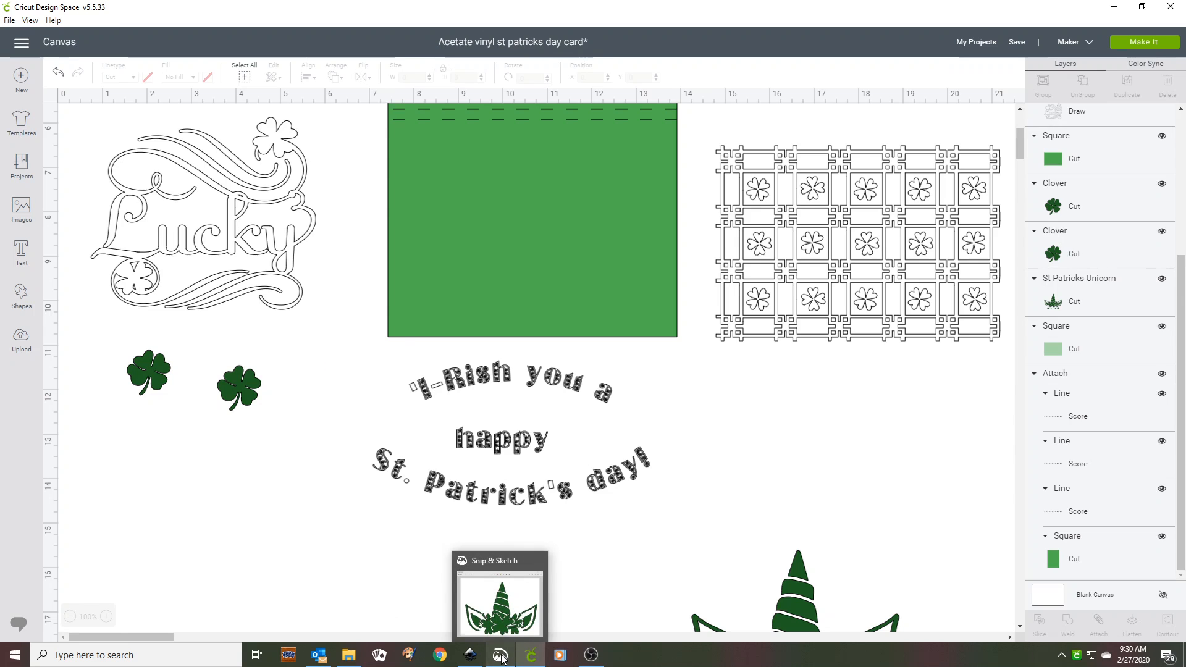
left_click(502, 658)
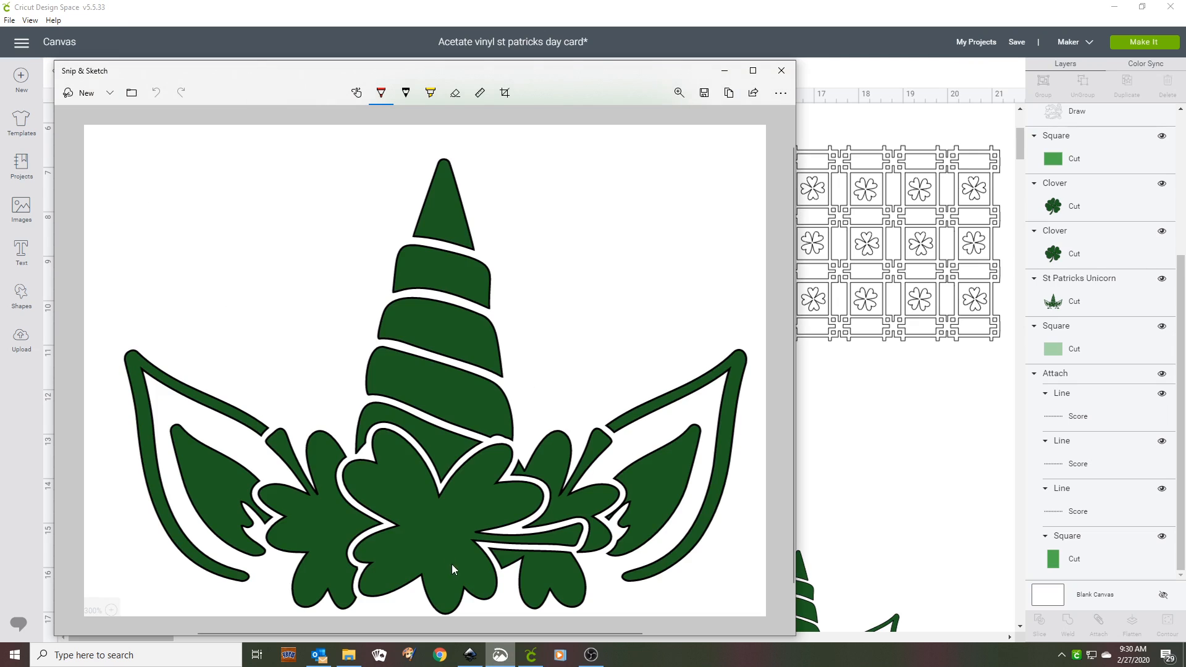
left_click(64, 99)
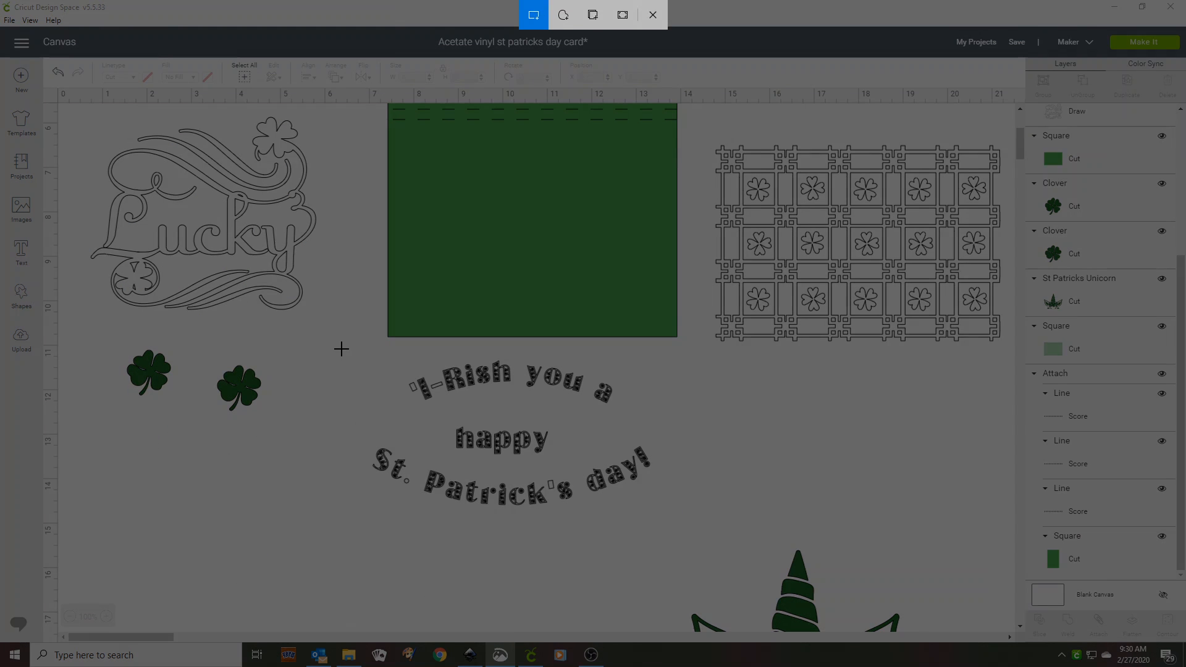
mouse_move(342, 349)
left_mouse_down()
mouse_move(544, 512)
mouse_move(673, 543)
left_mouse_up()
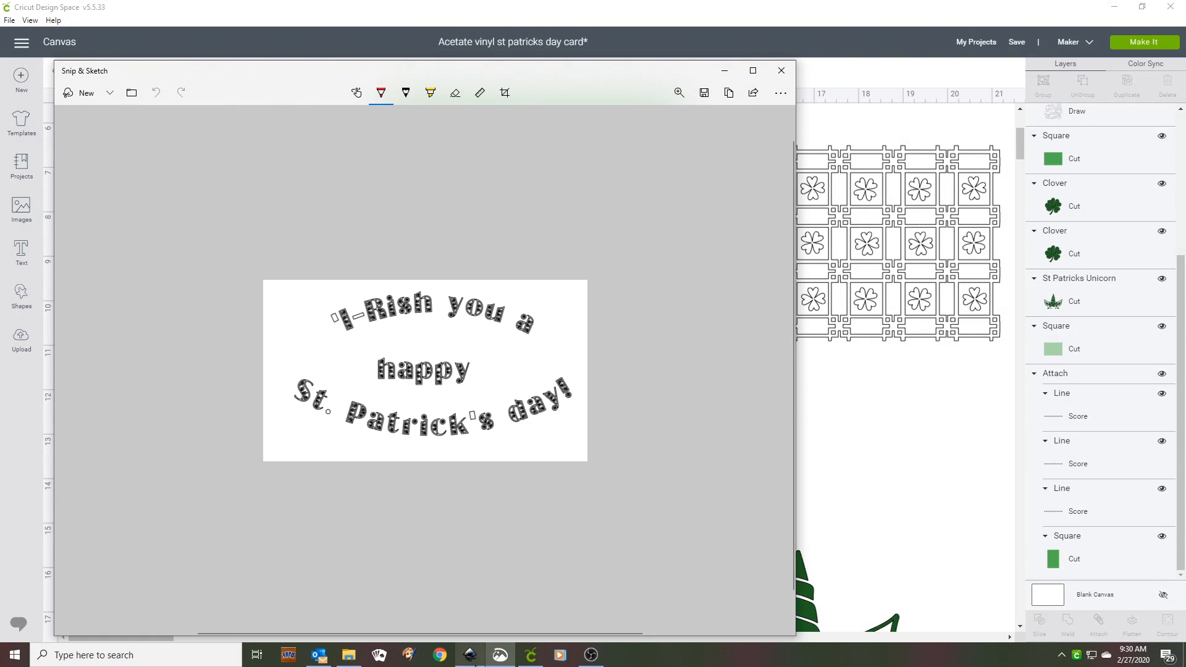
Step: Switch to Inkscape, paste the greeting capture and move it to the empty area right of the small clover
left_click(472, 658)
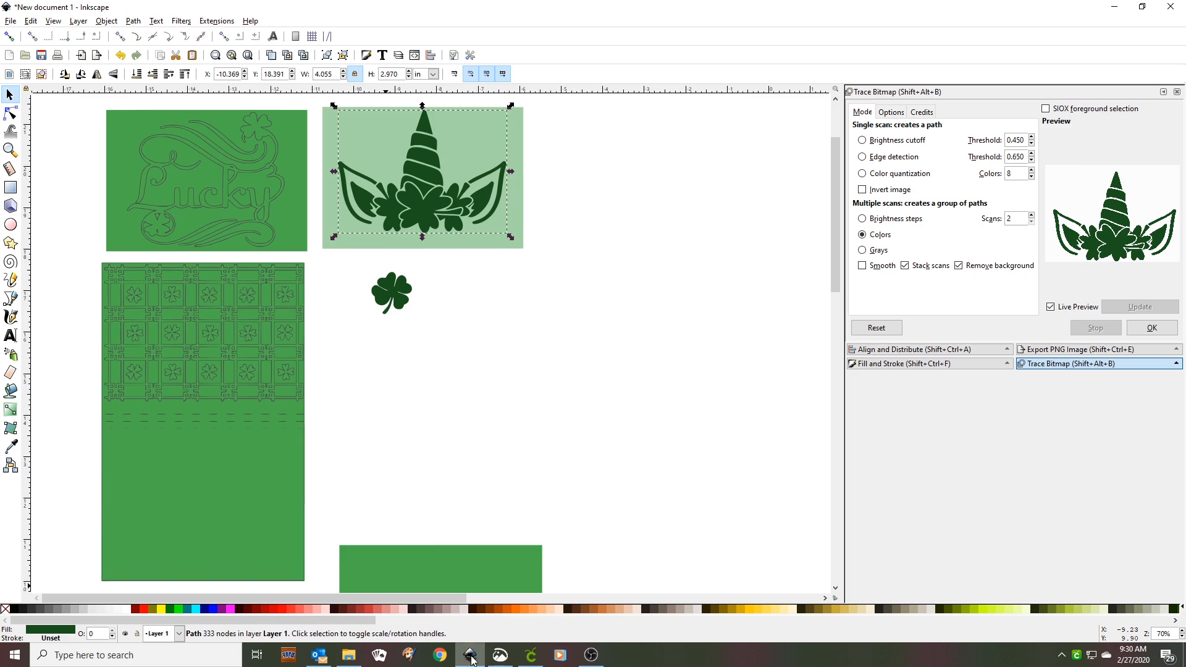
key("ctrl")
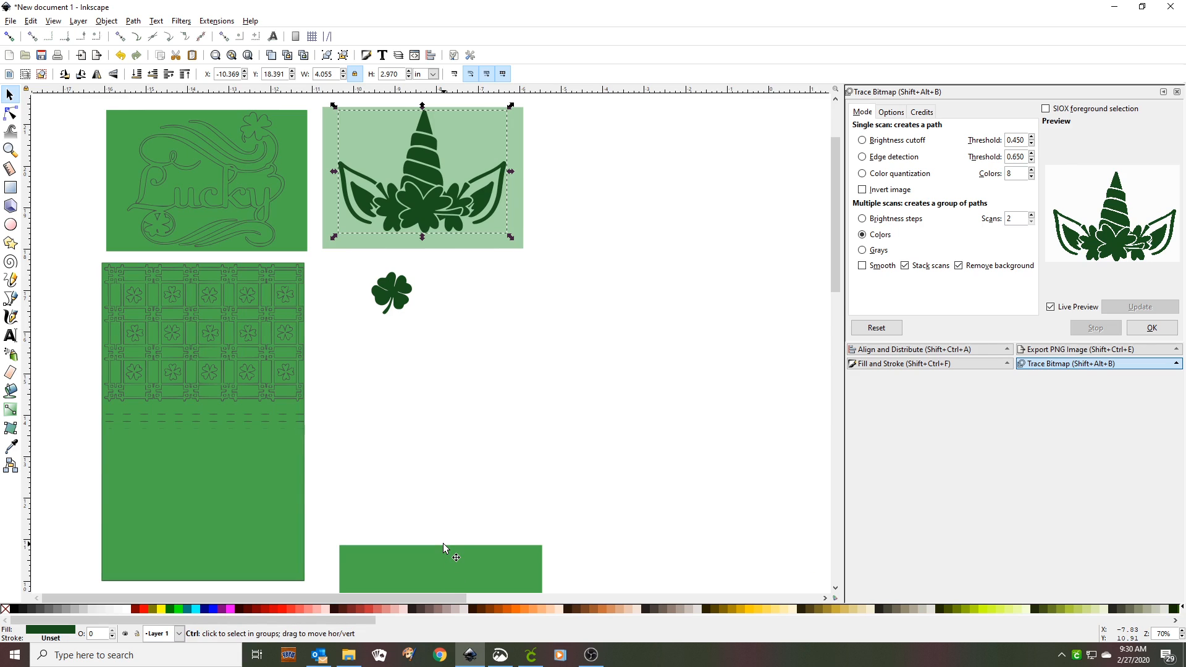
key("ctrl+v")
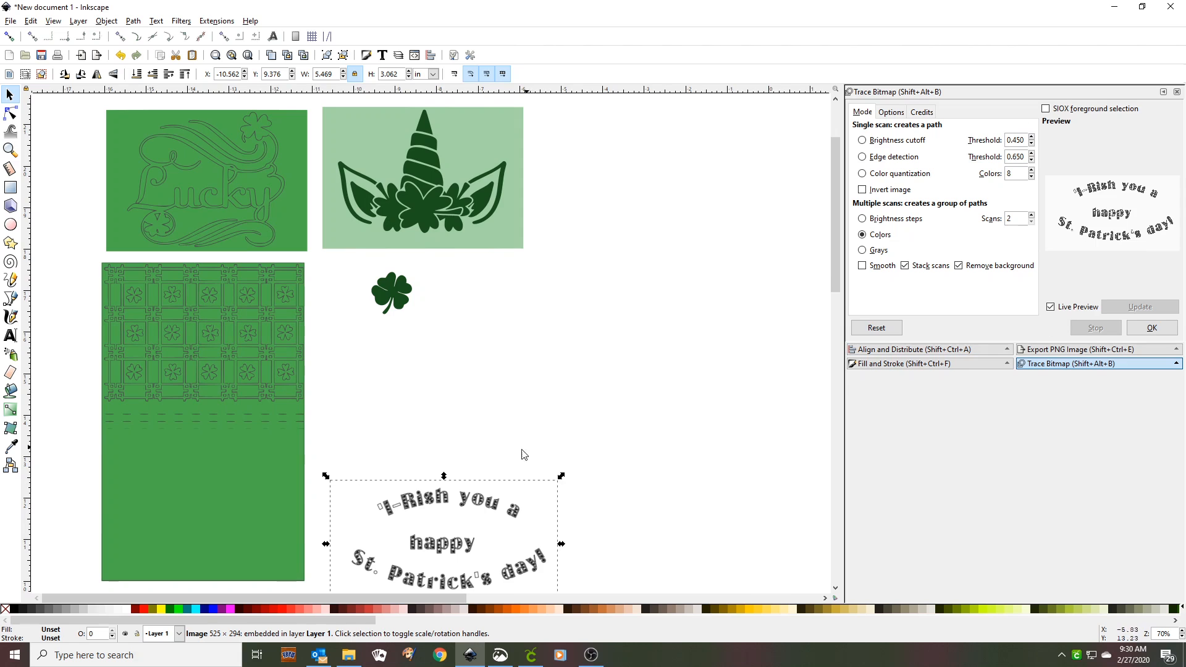
left_click_drag(477, 507, 633, 319)
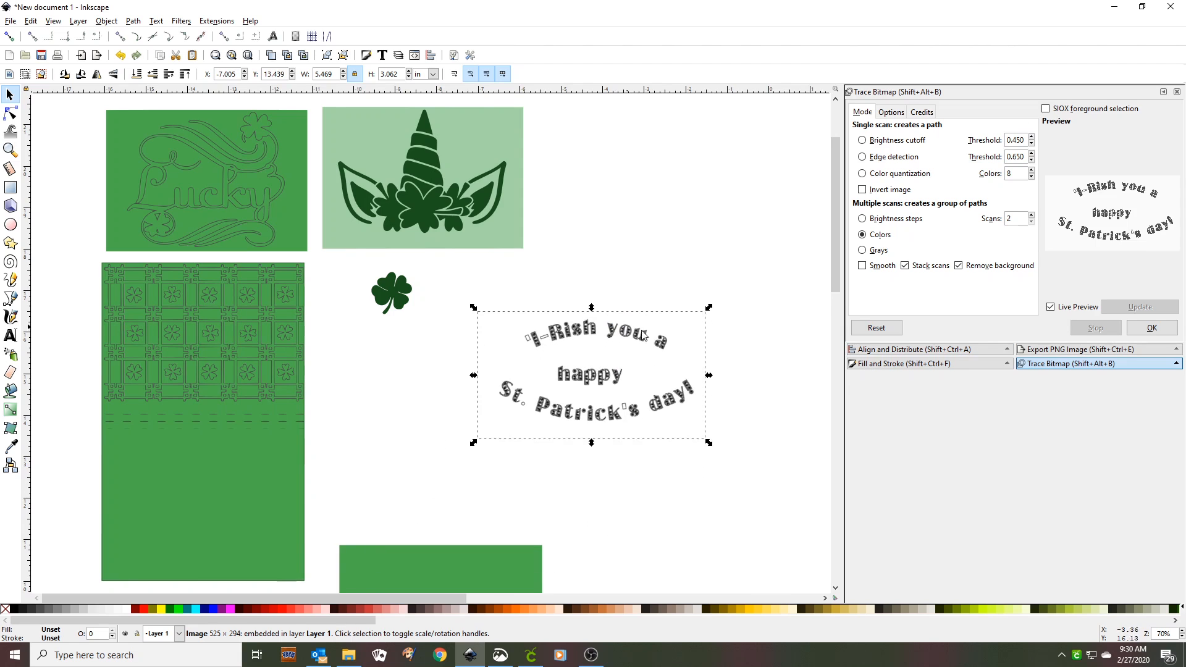
Step: Trace the greeting bitmap by Colors with 3 scans, move the trace beside the unicorn rectangle, and delete the original bitmap
left_click(1032, 215)
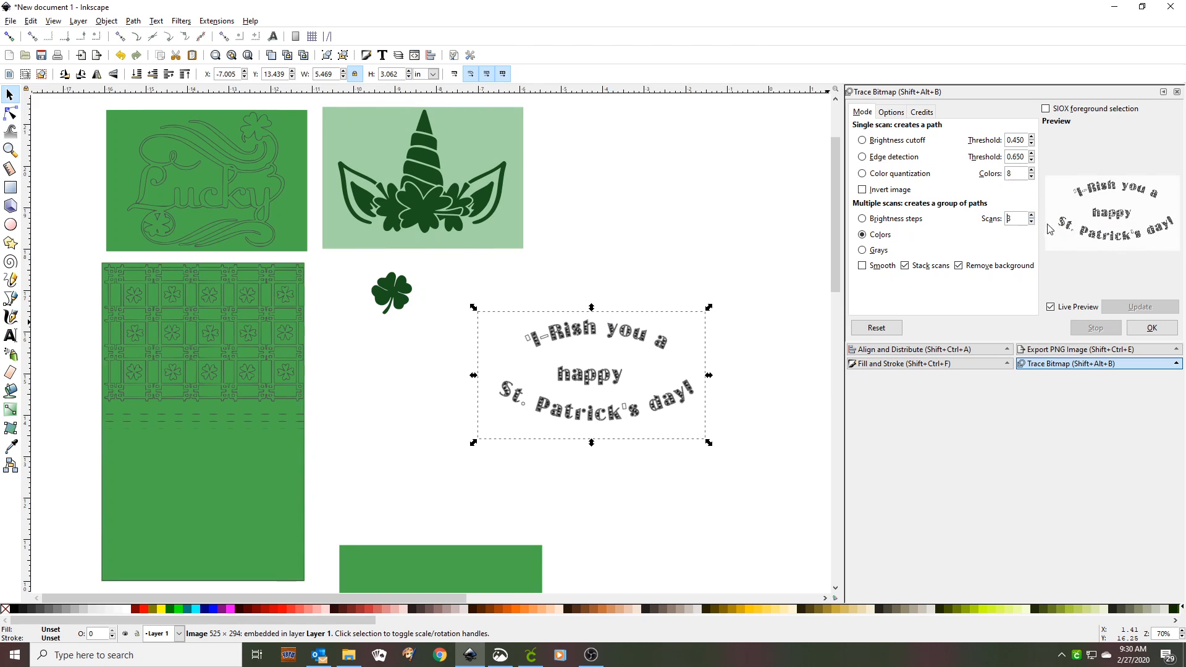
left_click(1147, 330)
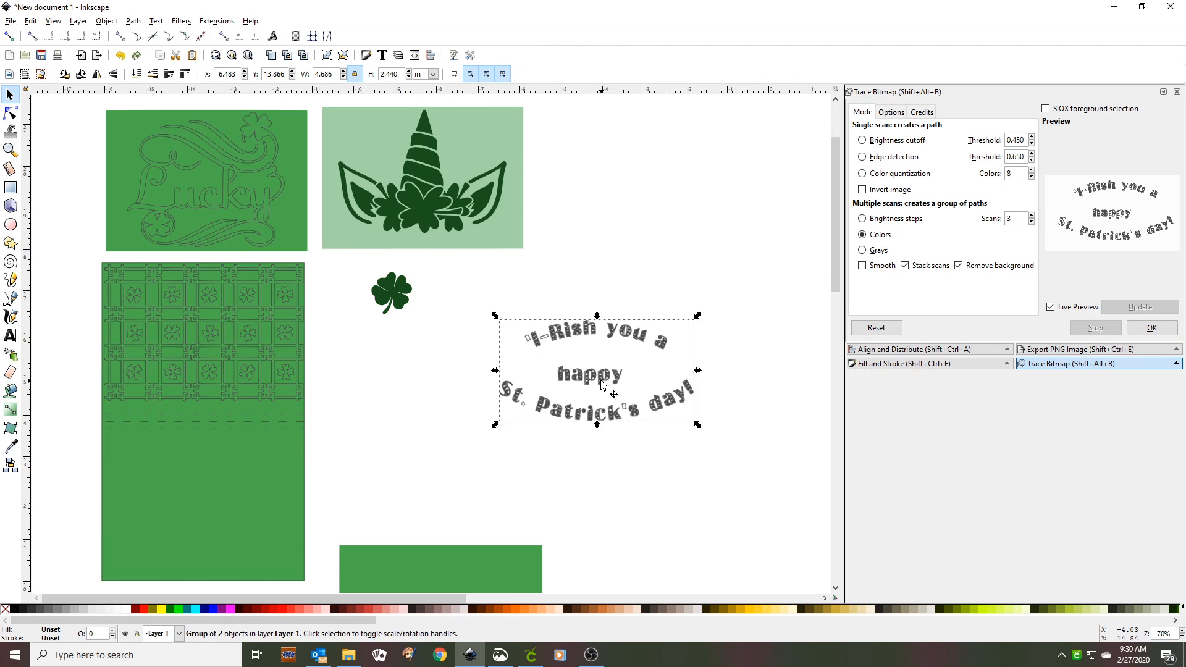
mouse_move(603, 384)
left_mouse_down()
mouse_move(672, 258)
mouse_move(676, 220)
left_mouse_up()
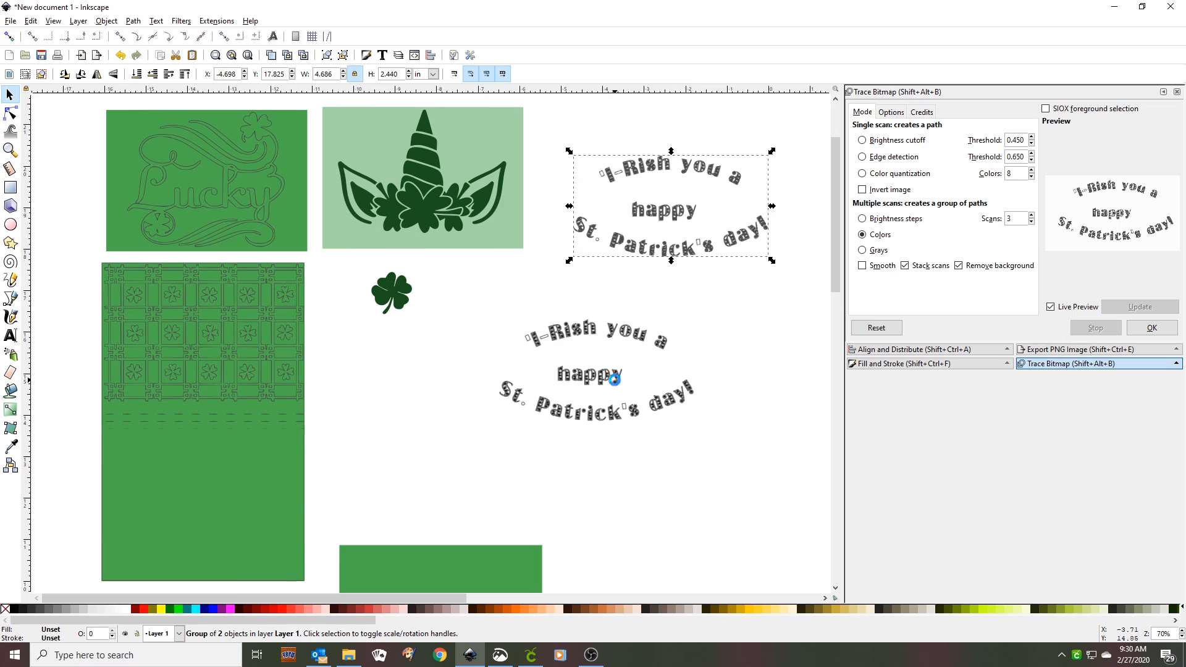
left_click(615, 380)
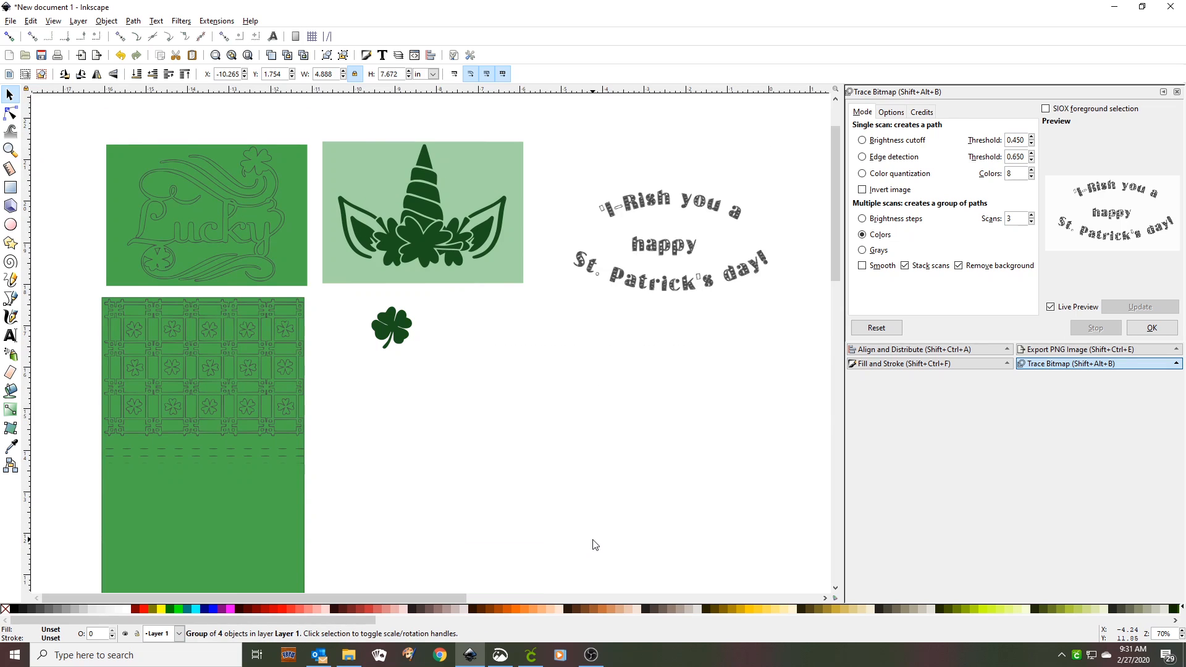